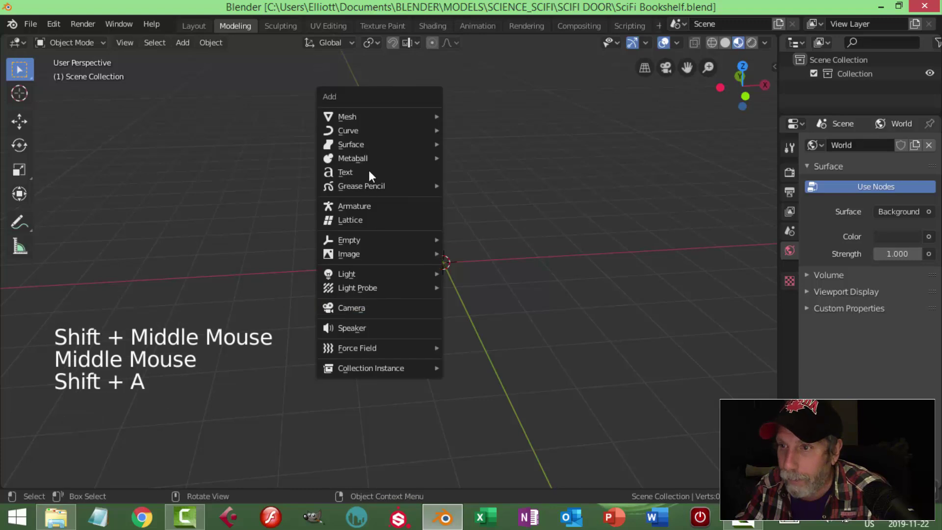
Add a mesh plane at the origin and switch the viewport to solid shading
mouse_move(366, 114)
click(459, 116)
middle_drag(487, 253, 474, 263)
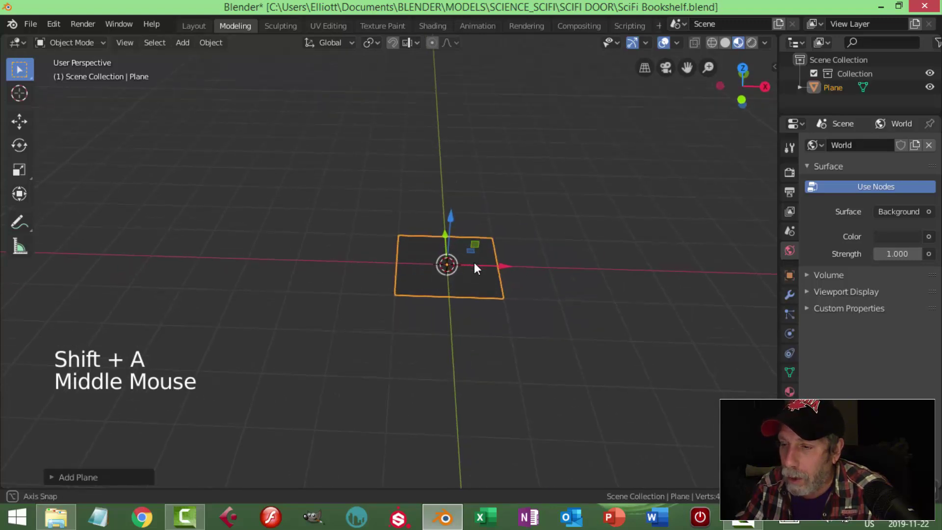
key(z)
middle_click(547, 261)
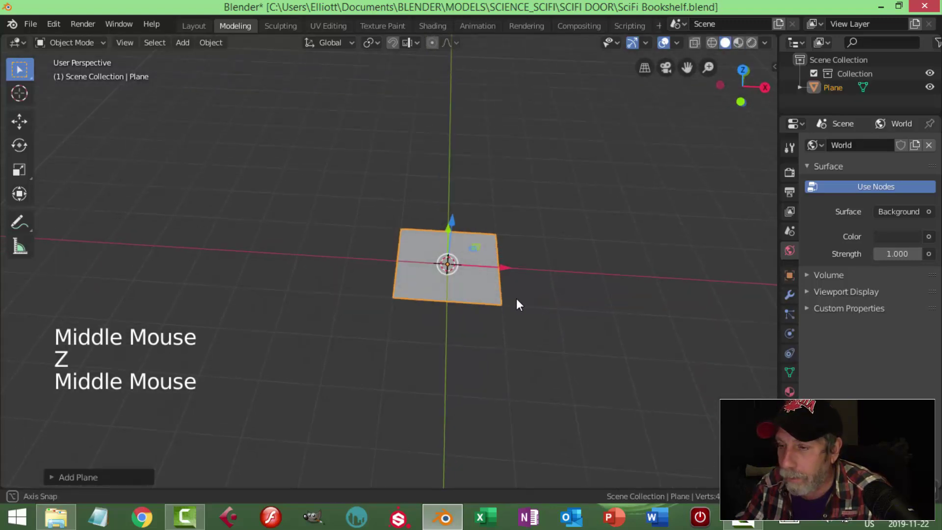
Scale the plane's mesh along the X axis to about twice its width, working in top view
key(KP_7)
key(Tab)
scroll(528, 282, up, 2)
shift+middle_drag(528, 282, 514, 277)
key(s)
key(x)
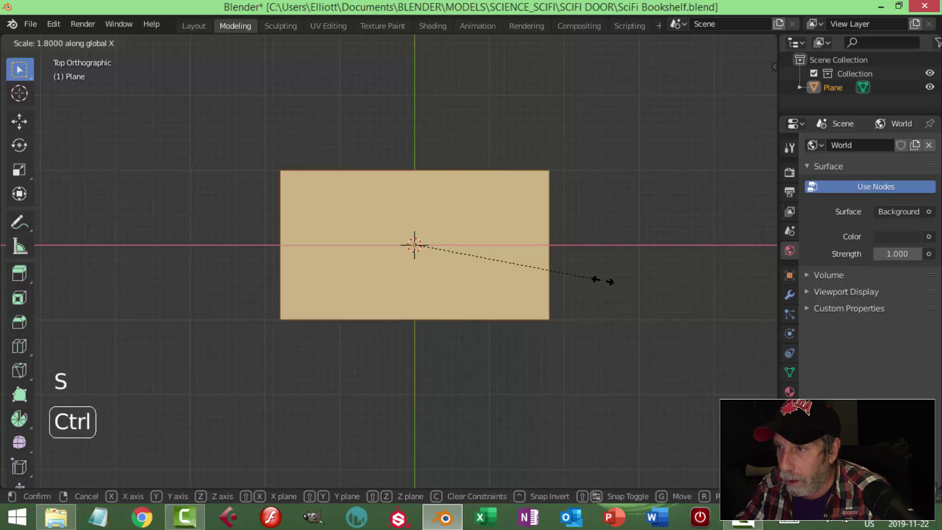
click(619, 280)
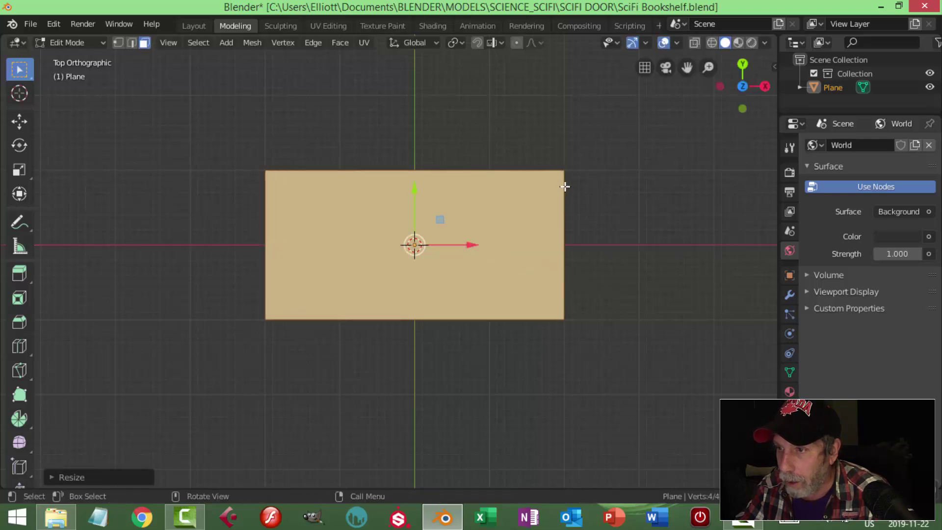
Round the plane's two front corners with a vertex bevel of 6 segments, about 0.23 m wide, and deselect everything
key(1)
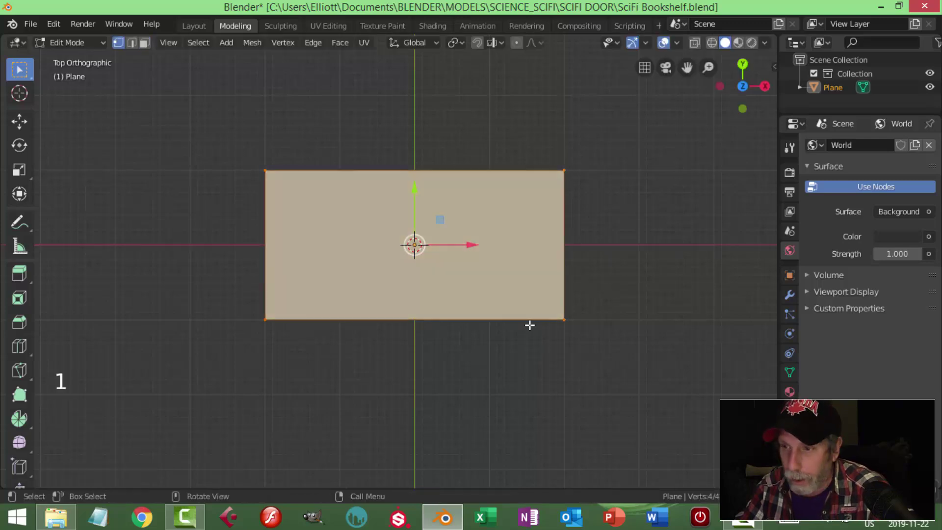
click(268, 310)
shift+click(582, 334)
middle_drag(605, 338, 541, 312)
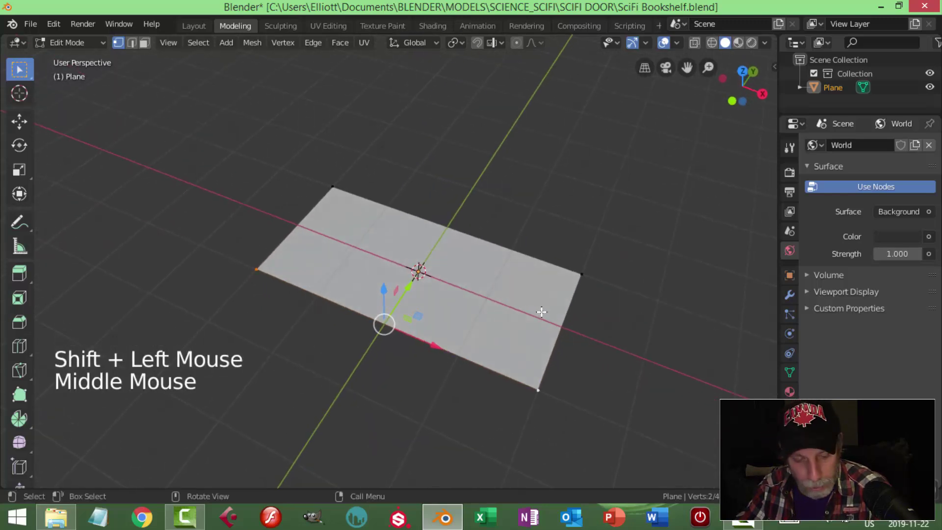
key(shift+ctrl+b)
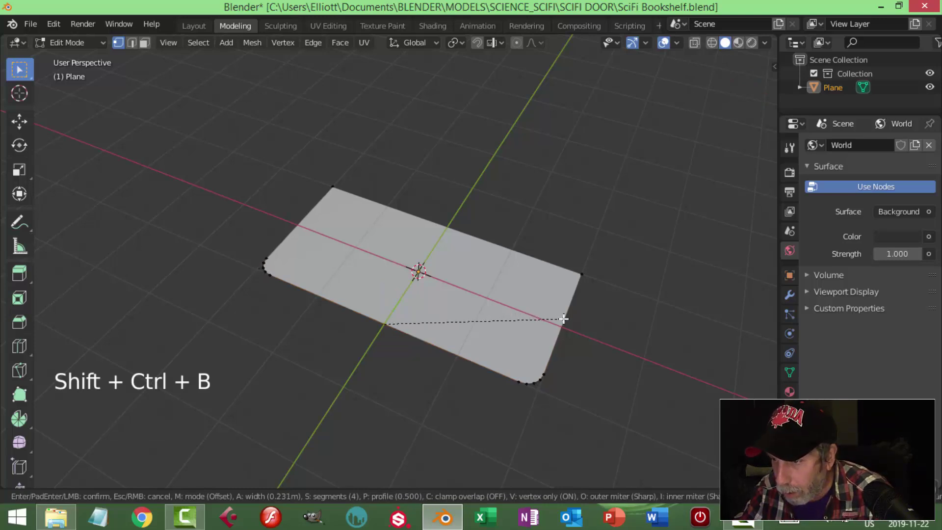
scroll(564, 319, up, 2)
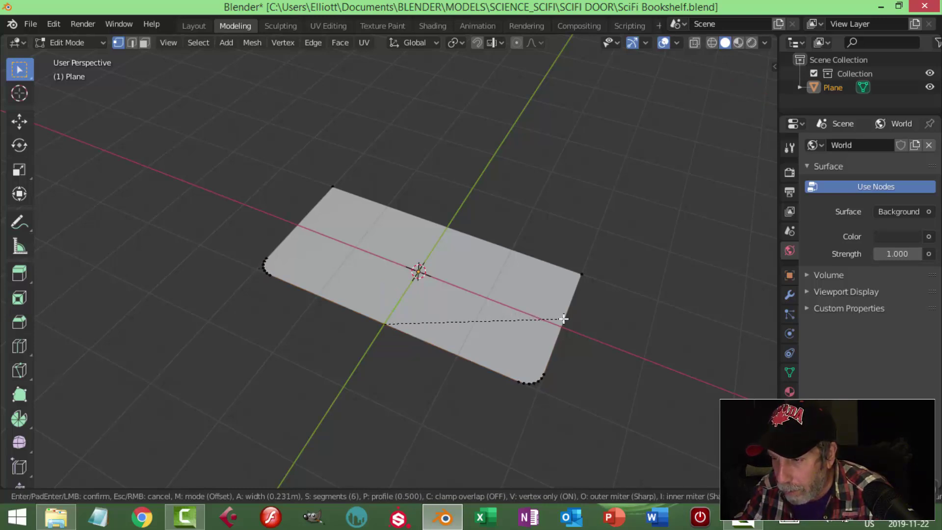
click(563, 319)
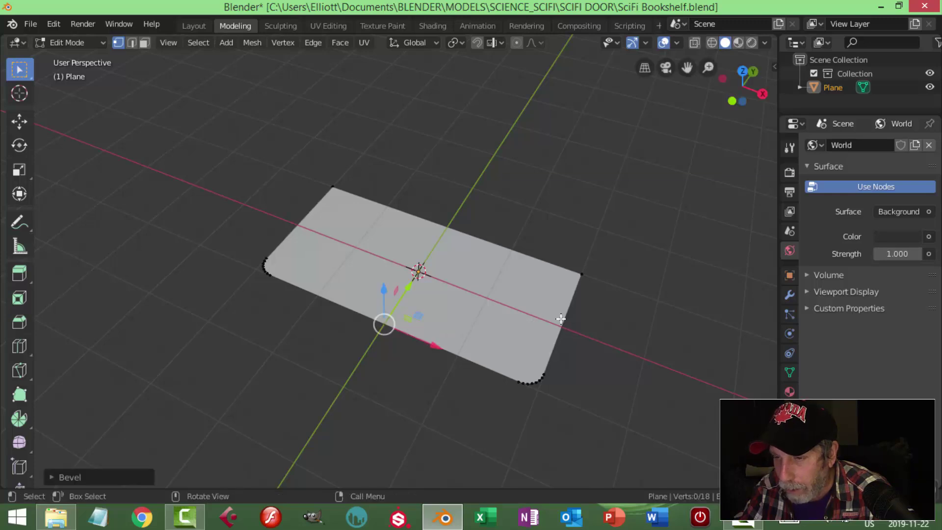
key(alt+a)
Knife-cut a rectangular outline with angle-constrained cuts, starting and ending on the plane's front edge, centred roughly on the Y axis
middle_drag(554, 318, 404, 329)
key(KP_7)
scroll(576, 320, up, 1)
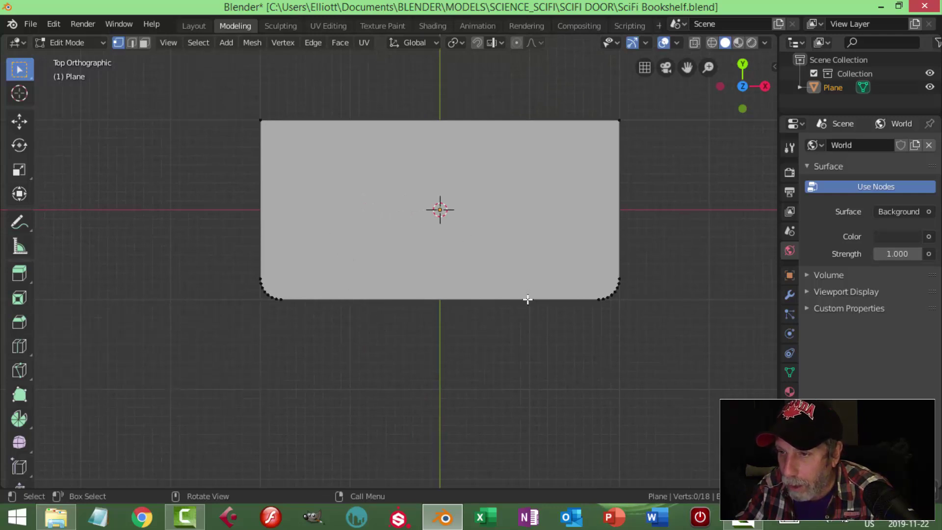
key(k)
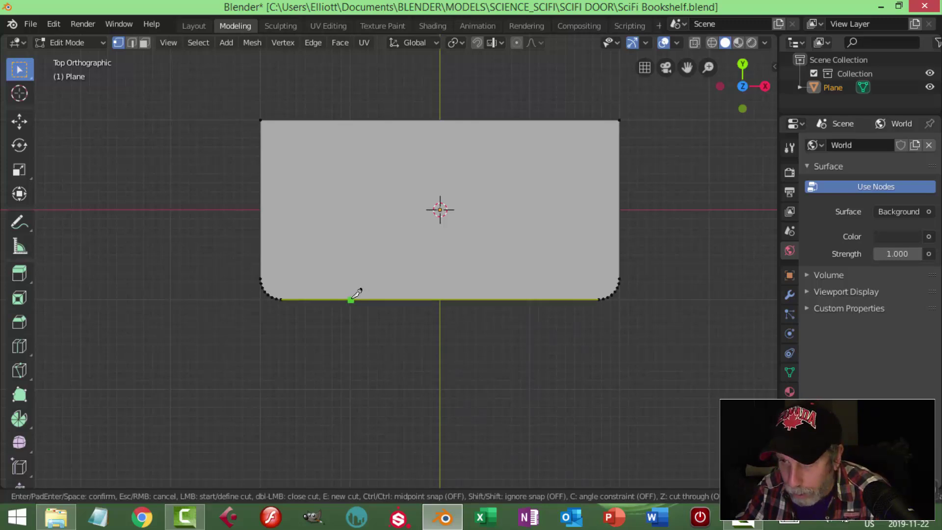
click(351, 300)
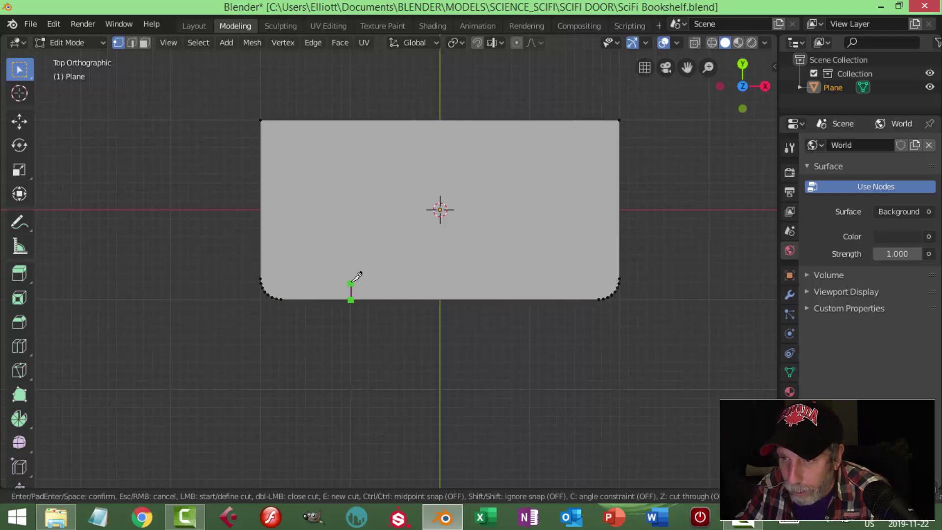
key(c)
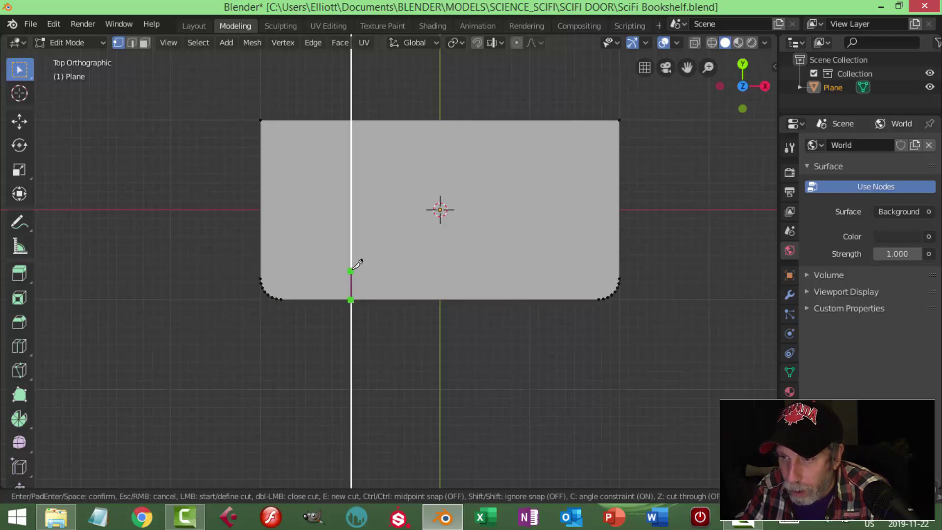
click(352, 239)
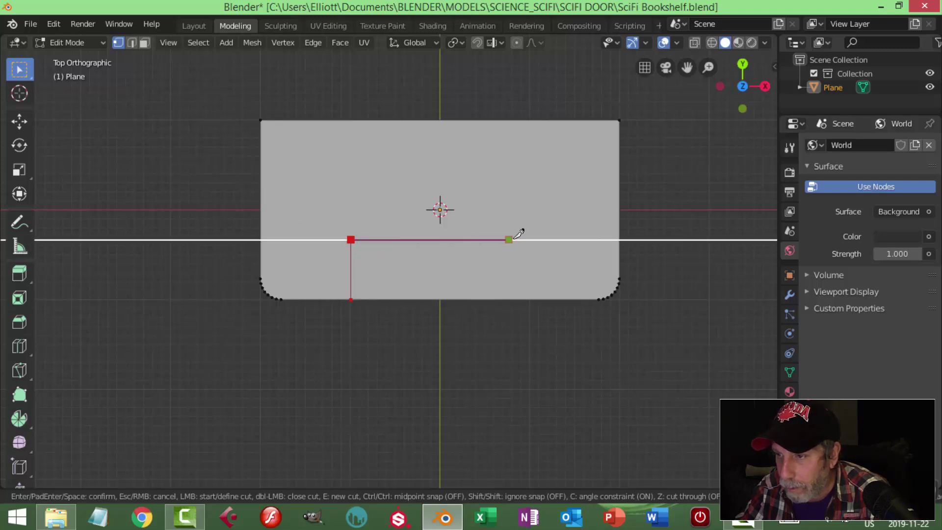
click(536, 236)
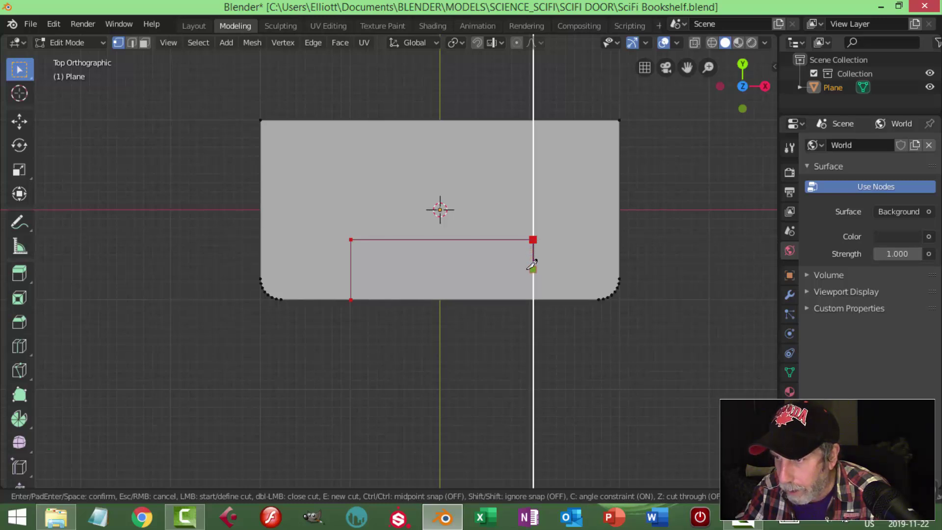
click(535, 299)
key(Return)
middle_drag(554, 347, 551, 341)
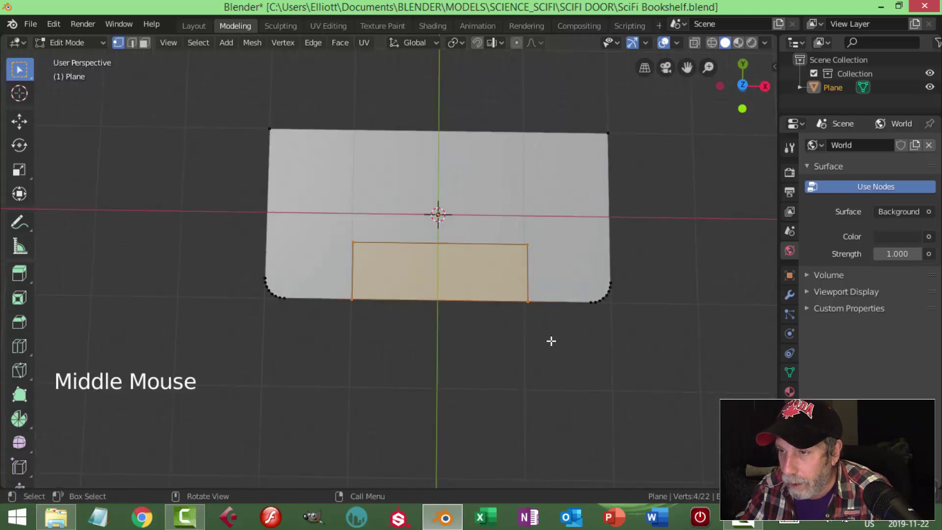
key(KP_7)
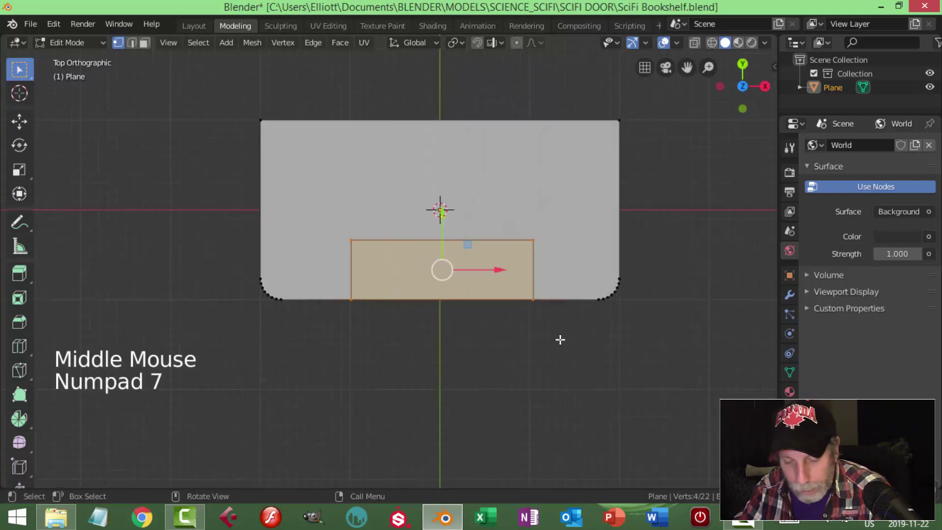
Turn on Increment snapping and move the cut rectangle's positive-X side onto the nearest grid line along X
key(alt+a)
key(b)
drag(518, 218, 566, 317)
scroll(569, 324, up, 2)
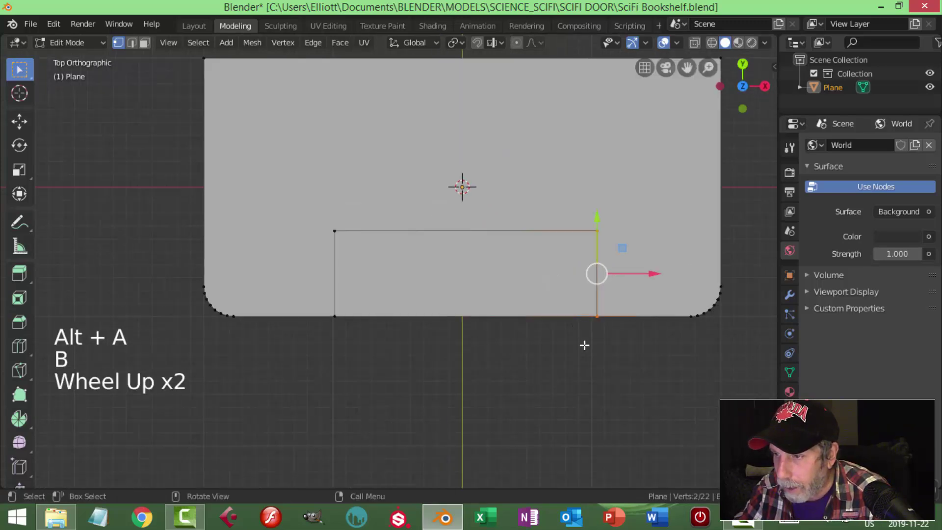
click(476, 43)
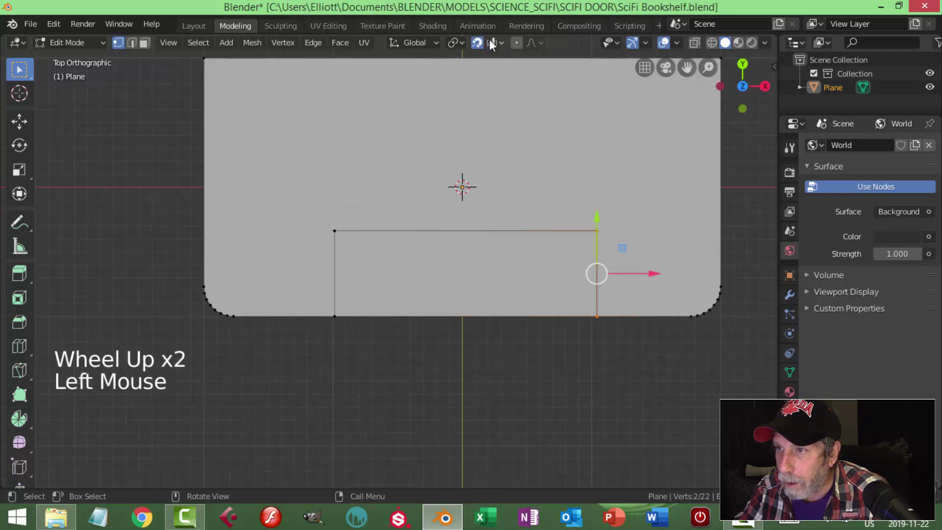
click(493, 43)
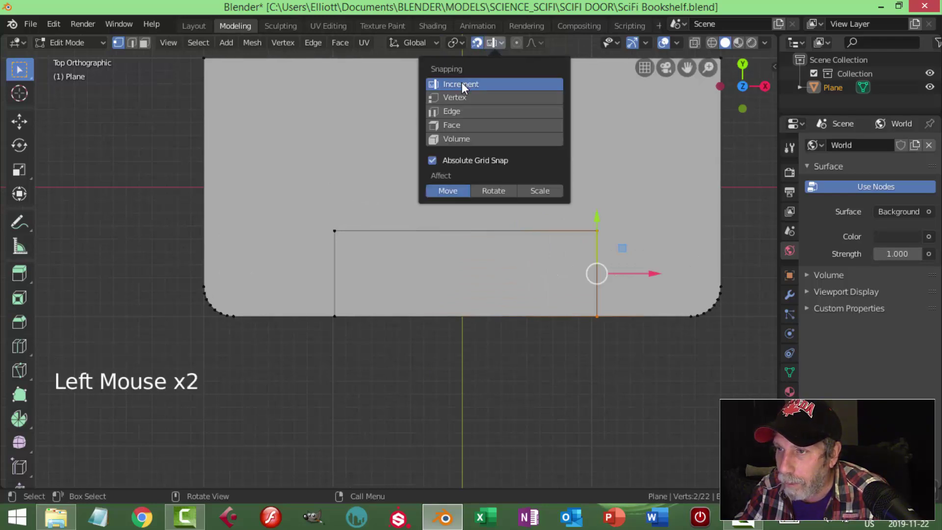
drag(656, 272, 646, 290)
Move the cut rectangle's negative-X side along X so it snaps to the matching grid line
key(alt+a)
key(b)
drag(288, 185, 353, 342)
drag(391, 273, 392, 277)
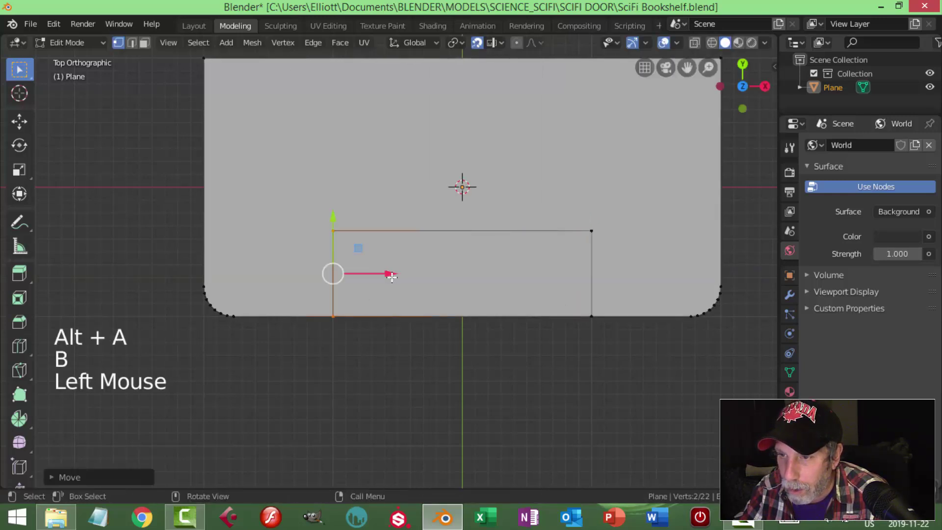
Move the cut rectangle's back edge along Y to a grid line closer to the origin, and turn snapping off
key(alt+a)
key(b)
drag(281, 193, 636, 265)
drag(470, 176, 470, 158)
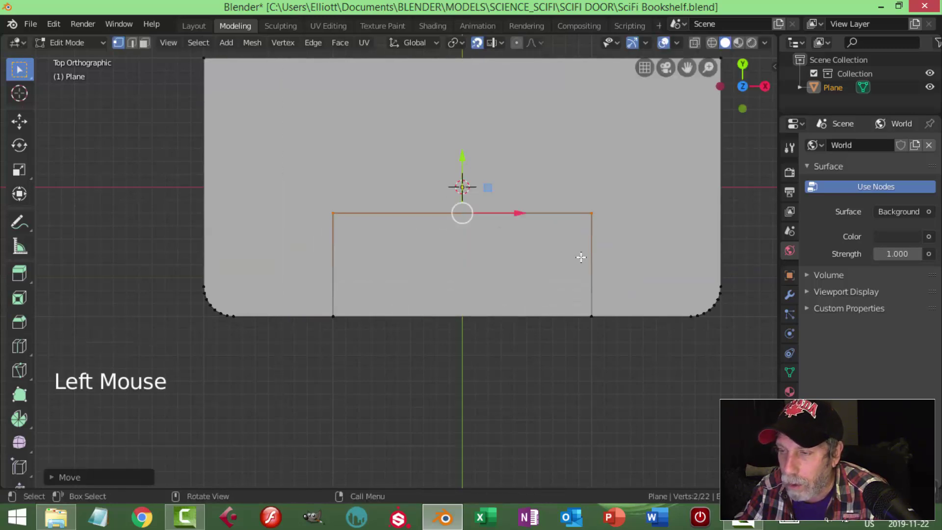
click(476, 42)
Round the cut rectangle's two inner corners with a vertex bevel of 4 segments, about 0.09 m wide
middle_drag(554, 301, 553, 301)
key(alt+a)
click(289, 198)
shift+click(562, 216)
middle_drag(564, 244, 587, 254)
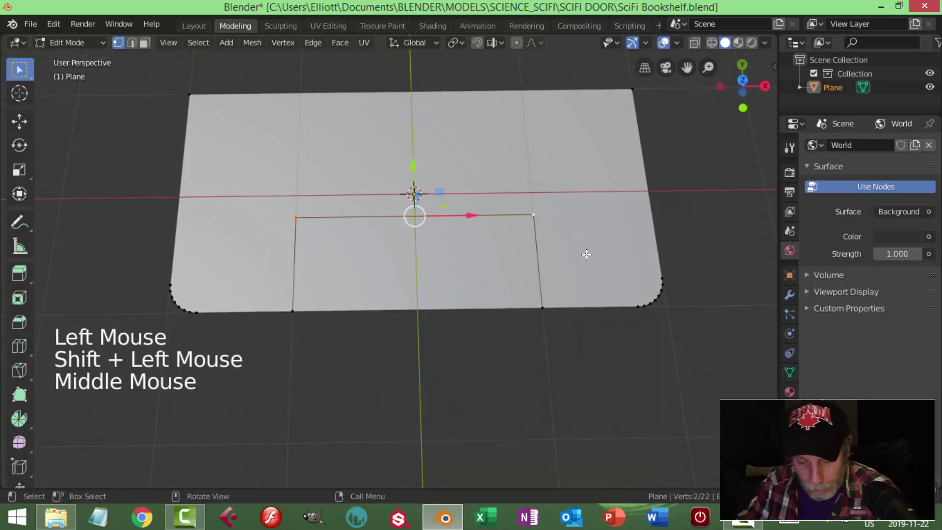
key(ctrl+shift+b)
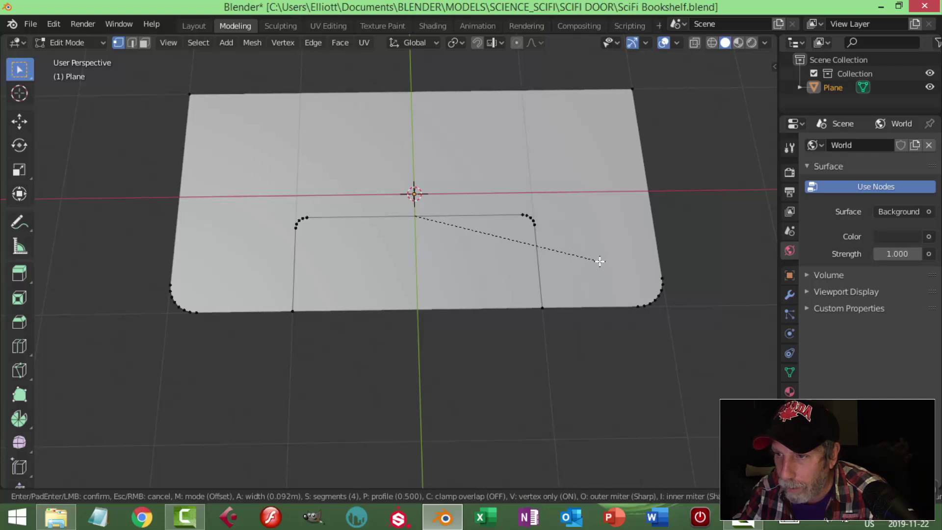
click(600, 262)
Extrude the entire plane upward by about 0.11 m to give it thickness
middle_drag(633, 315, 537, 257)
key(a)
scroll(565, 270, down, 3)
scroll(560, 274, up, 1)
middle_drag(537, 257, 532, 255)
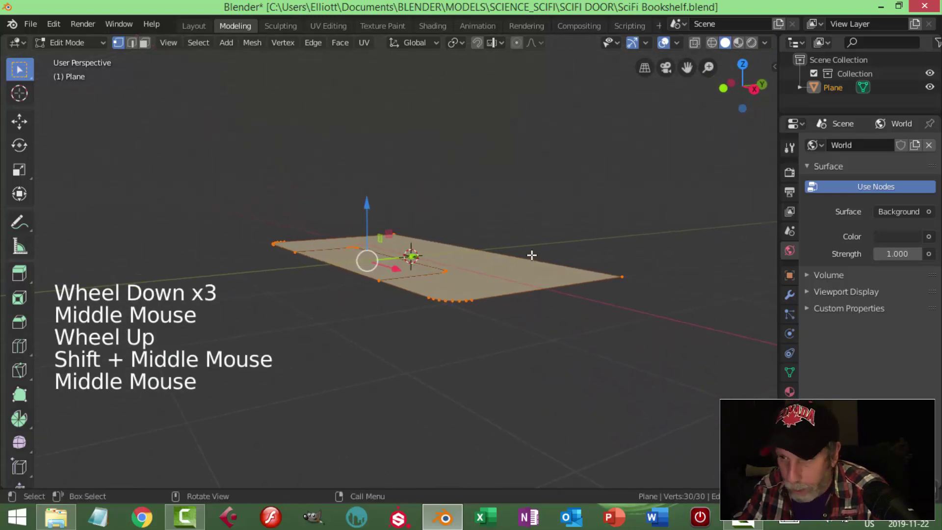
key(e)
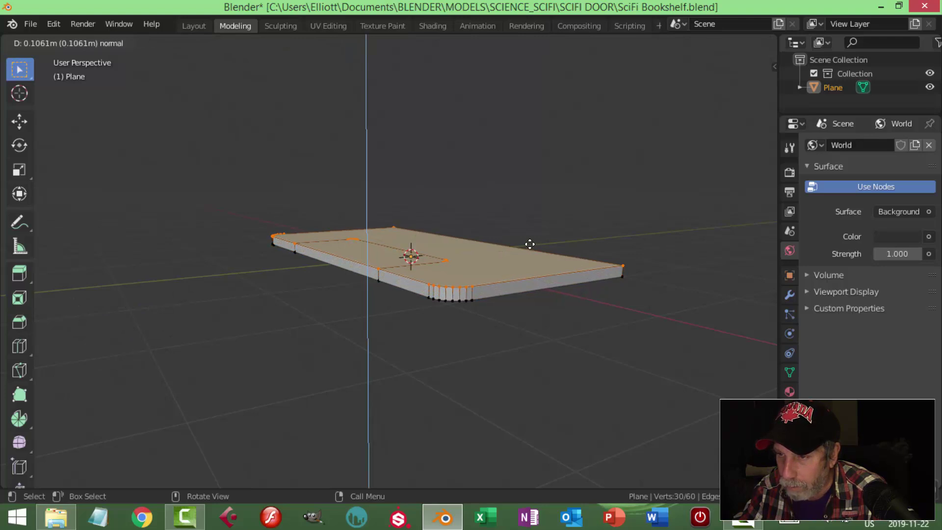
click(530, 244)
Bevel the edge loop that outlines the inner panel with 2 segments and a width of about 0.024 m
key(alt)
middle_drag(548, 213, 511, 256)
key(2)
alt+shift+click(307, 237)
scroll(458, 280, up, 2)
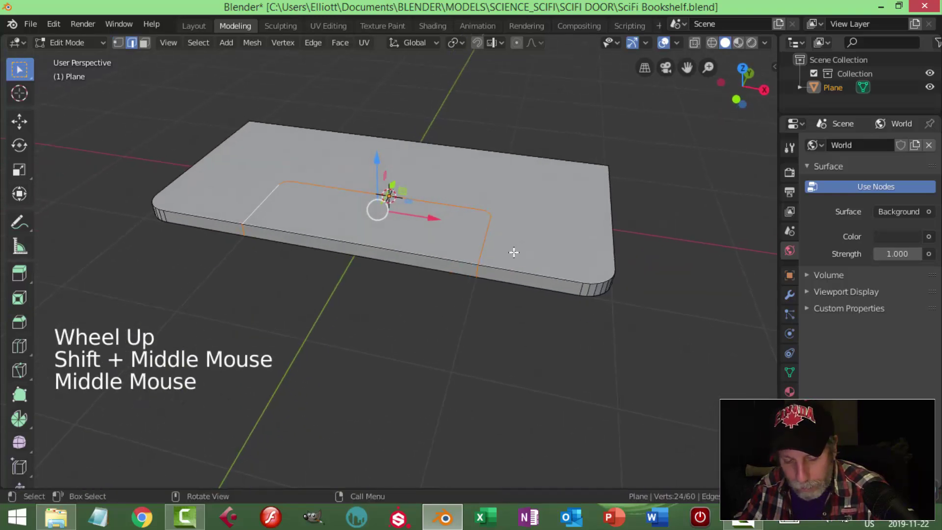
key(ctrl+b)
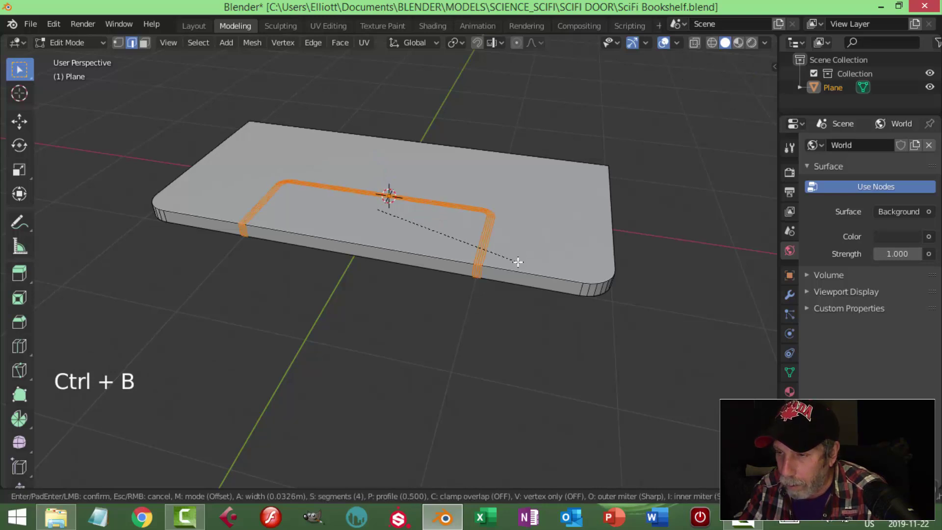
scroll(518, 262, down, 2)
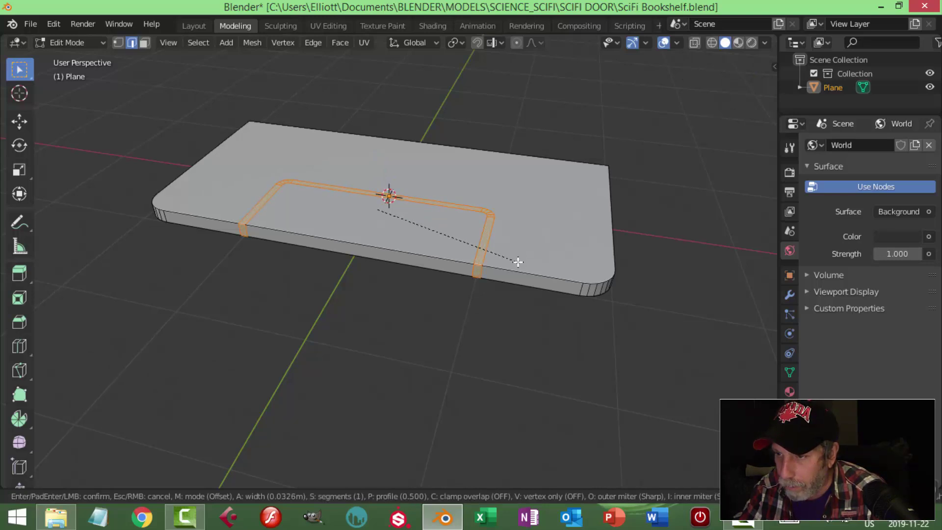
key(shift)
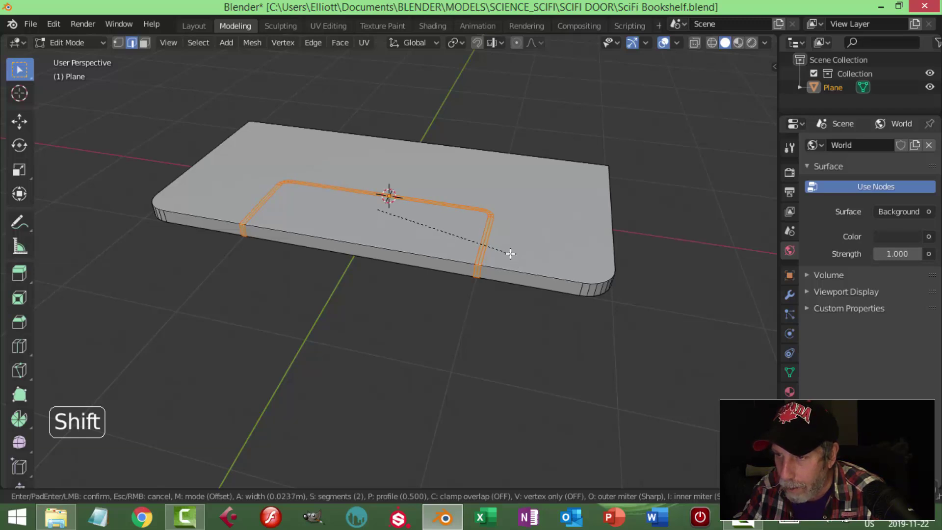
click(509, 252)
Shrink the bevel's centre edge loop inward by about 0.02 to form a groove around the inner panel
scroll(508, 250, up, 2)
key(alt+a)
alt+shift+click(540, 258)
middle_drag(542, 260, 529, 264)
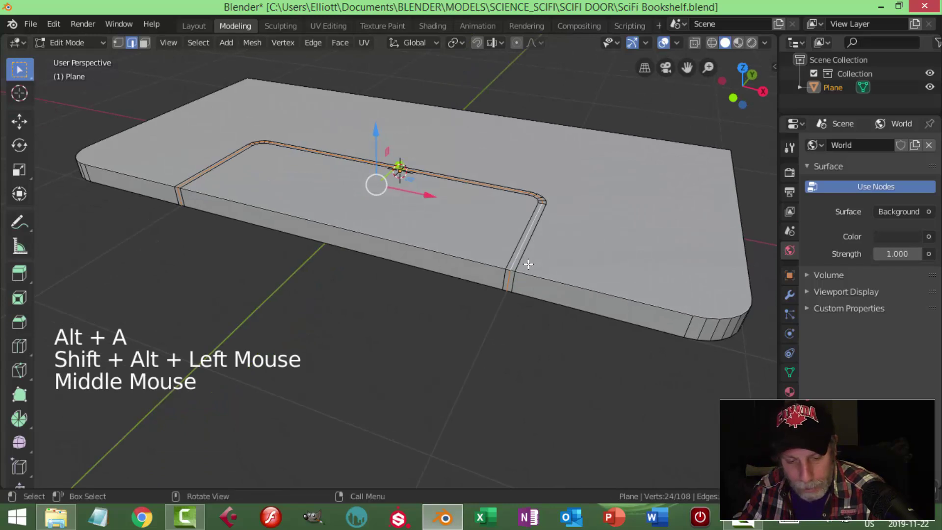
key(alt+s)
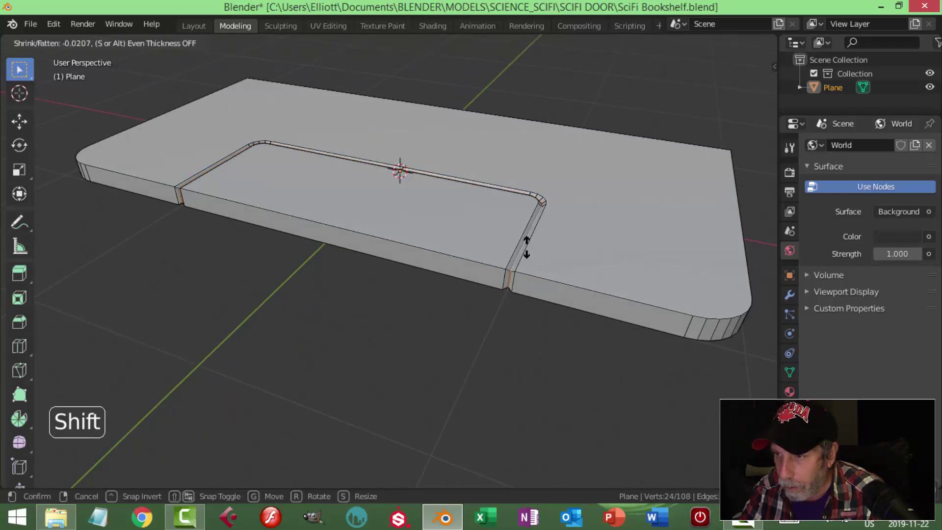
click(526, 250)
scroll(503, 259, down, 3)
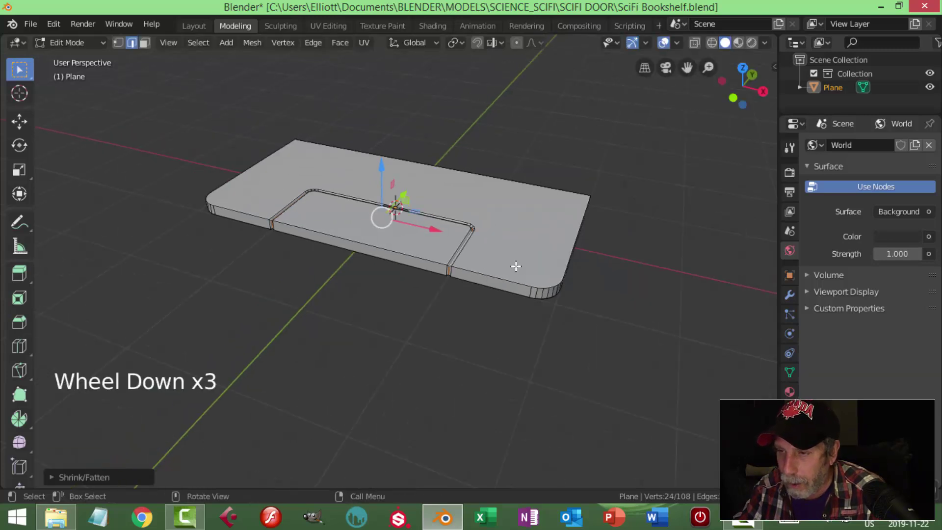
Bevel the panel's top and bottom outer perimeter edges with 4 segments and a width of about 0.025 m
key(alt+a)
alt+shift+click(484, 287)
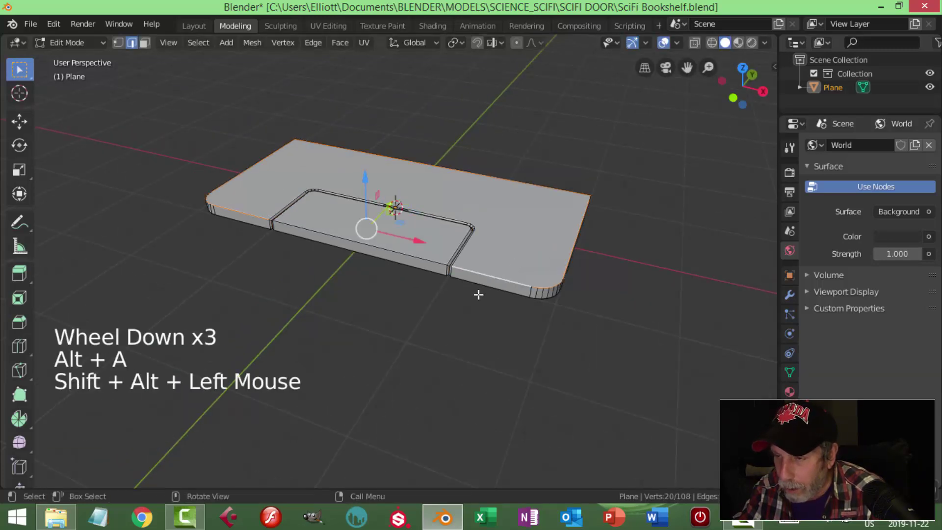
alt+shift+click(475, 281)
scroll(418, 280, up, 3)
alt+shift+click(440, 252)
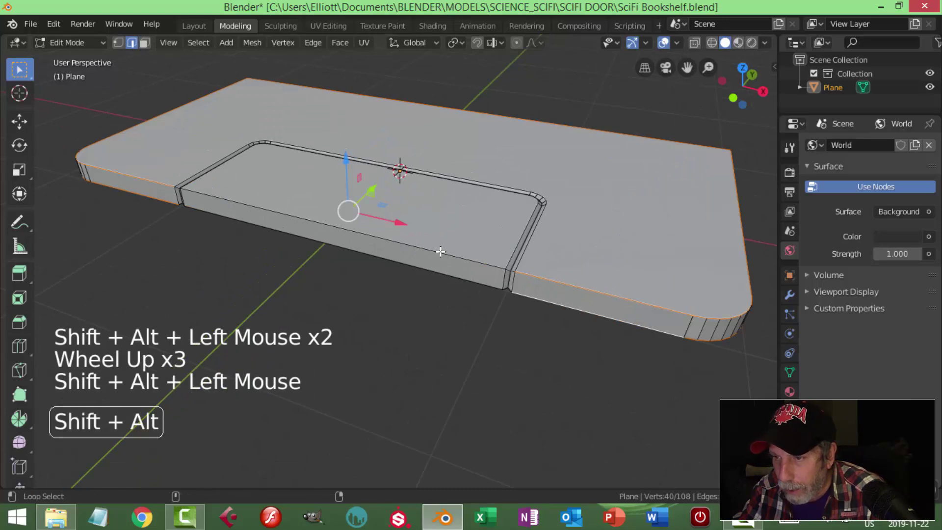
alt+shift+click(402, 260)
middle_drag(401, 260, 517, 292)
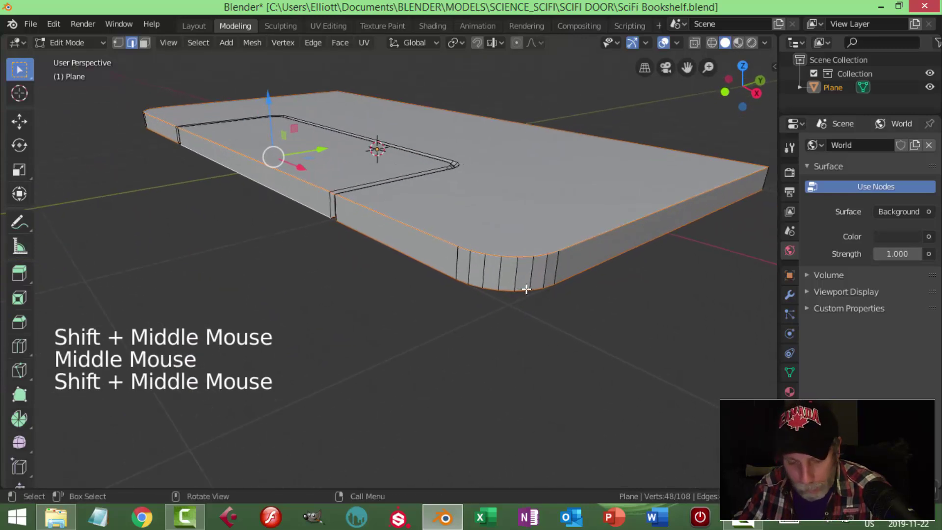
key(ctrl+b)
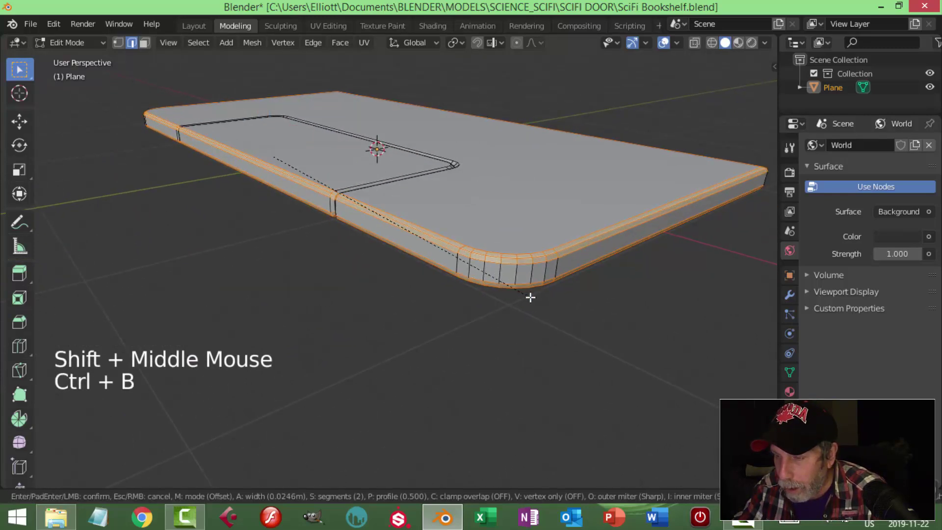
scroll(531, 297, up, 1)
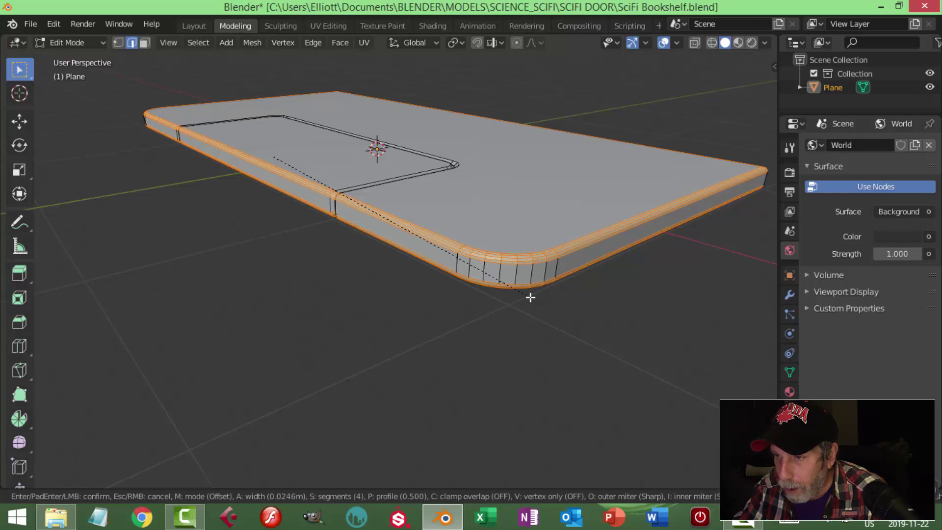
click(531, 297)
key(alt+a)
scroll(530, 295, down, 1)
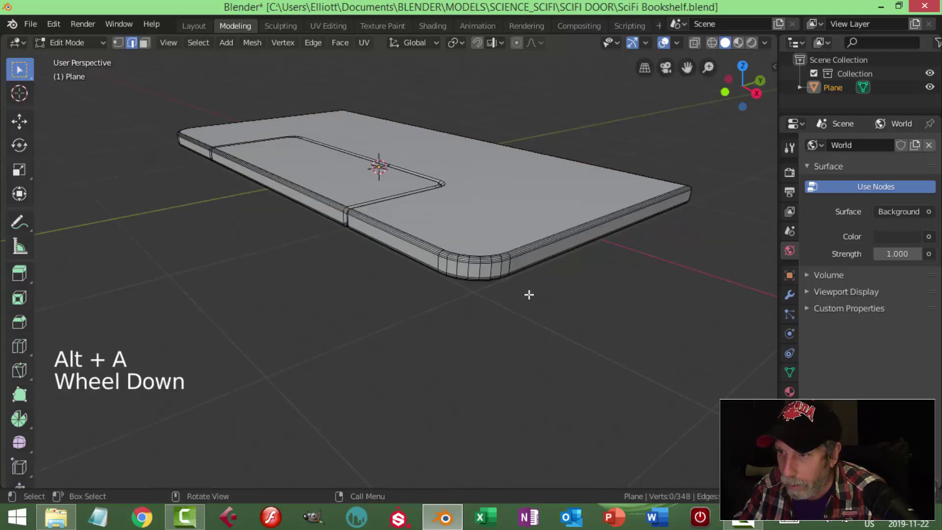
Round the panel's two sharp back corners with a 5-segment bevel about 0.085 m wide
key(Tab)
middle_drag(514, 303, 421, 290)
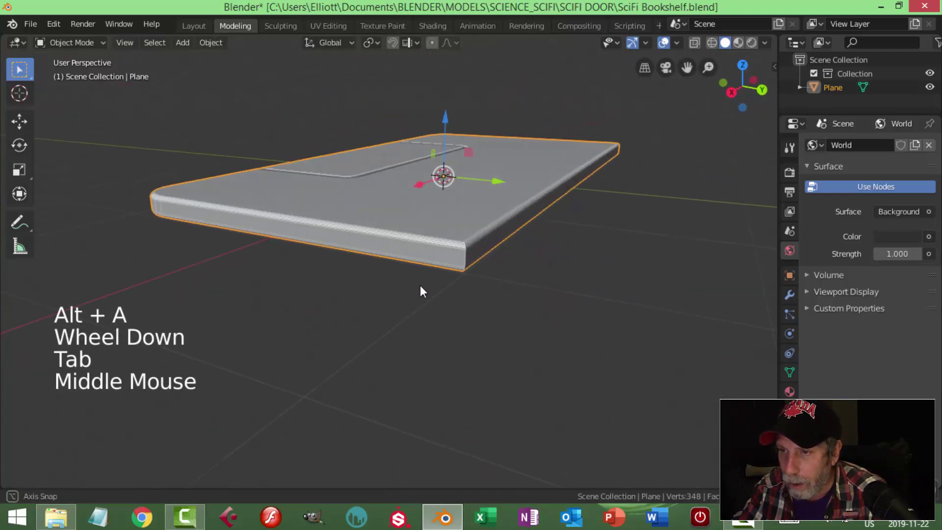
key(Tab)
middle_drag(479, 288, 458, 288)
key(alt+a)
alt+shift+click(424, 267)
middle_drag(484, 271, 438, 242)
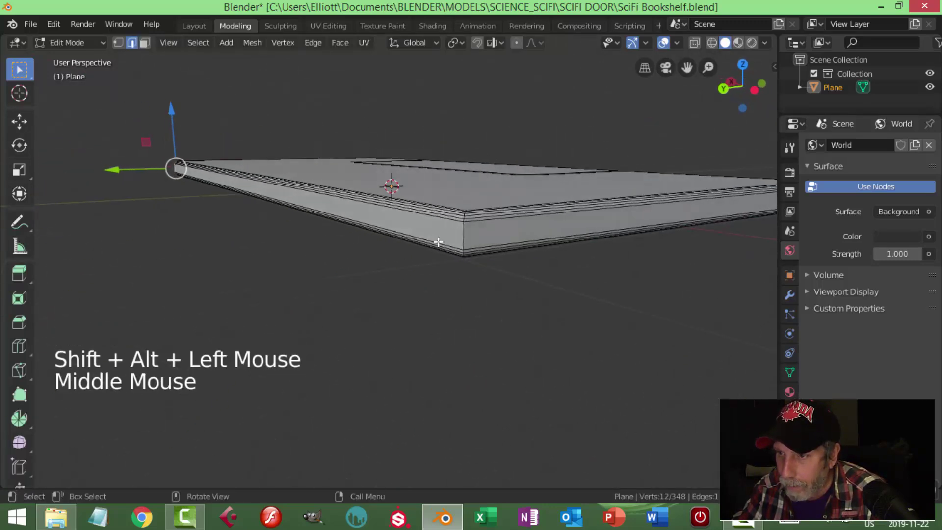
alt+shift+click(464, 229)
shift+middle_drag(516, 275, 507, 280)
middle_drag(507, 280, 505, 285)
key(ctrl+b)
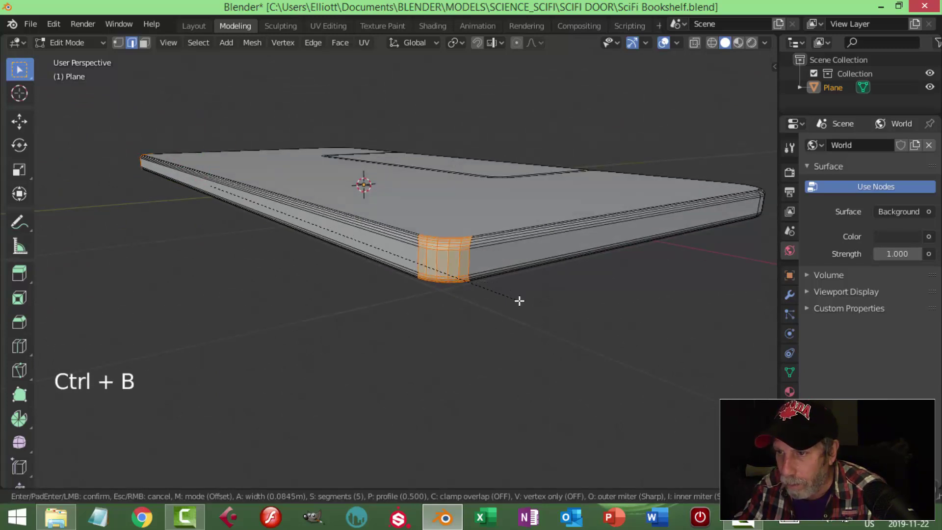
click(519, 300)
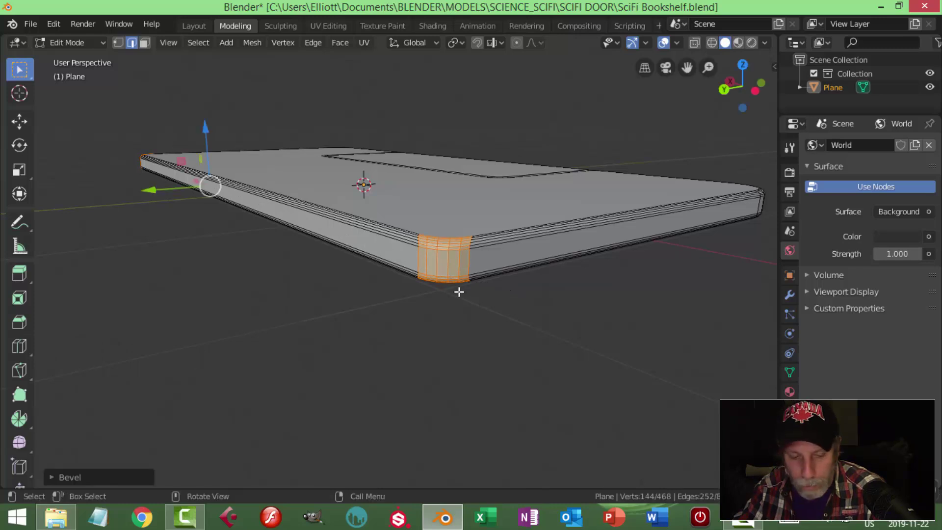
key(alt+a)
Connect the inner bevel vertices of the two back corners with a straight edge across the panel's top face
scroll(414, 273, down, 3)
middle_drag(414, 273, 513, 304)
scroll(507, 335, up, 1)
middle_drag(512, 303, 440, 208)
key(1)
scroll(517, 297, up, 3)
scroll(440, 208, up, 1)
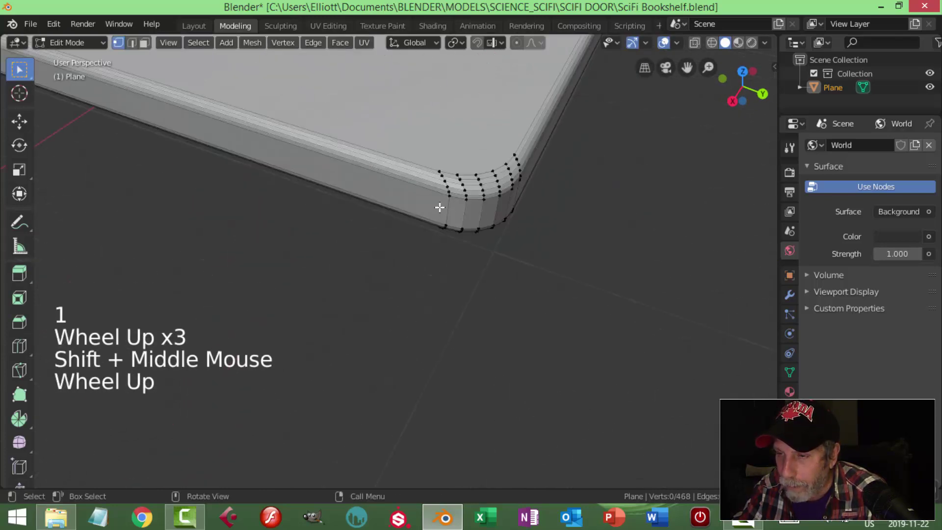
click(442, 166)
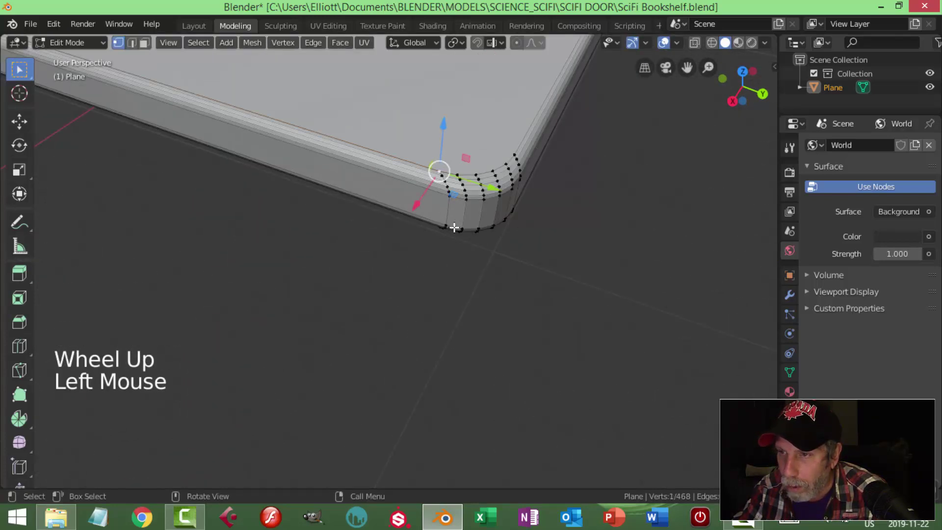
scroll(454, 219, down, 2)
middle_drag(540, 179, 296, 142)
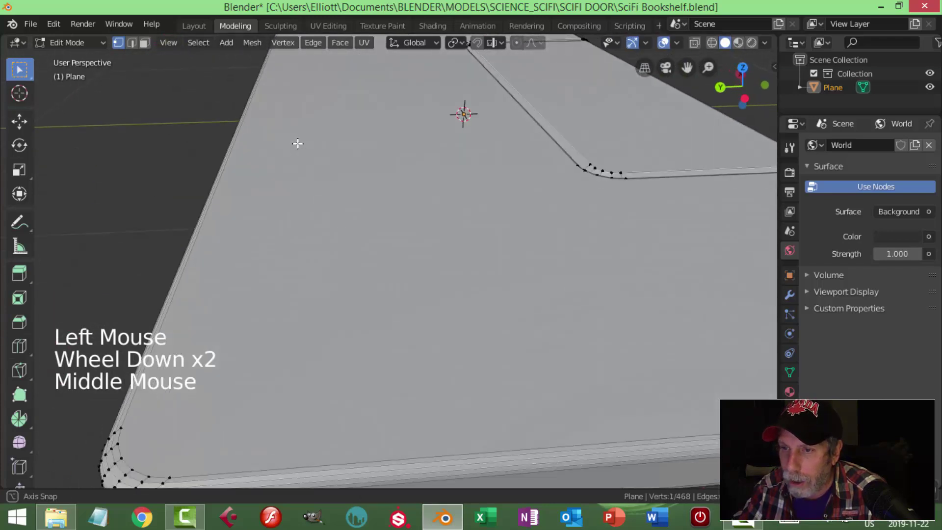
shift+middle_drag(280, 299, 391, 236)
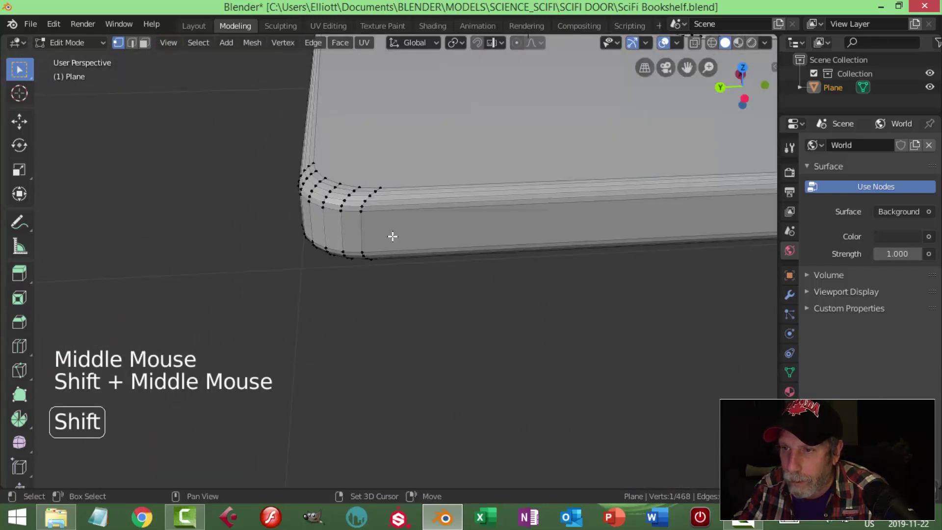
shift+click(383, 179)
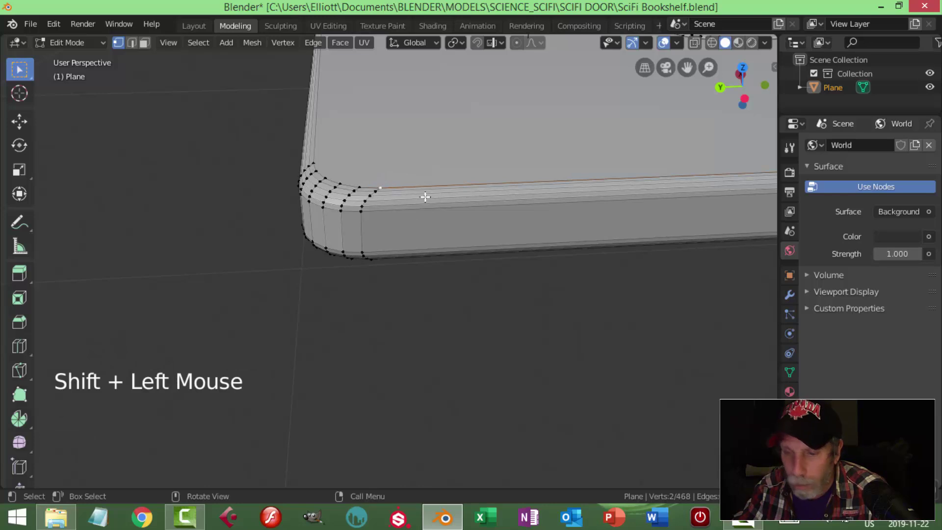
key(j)
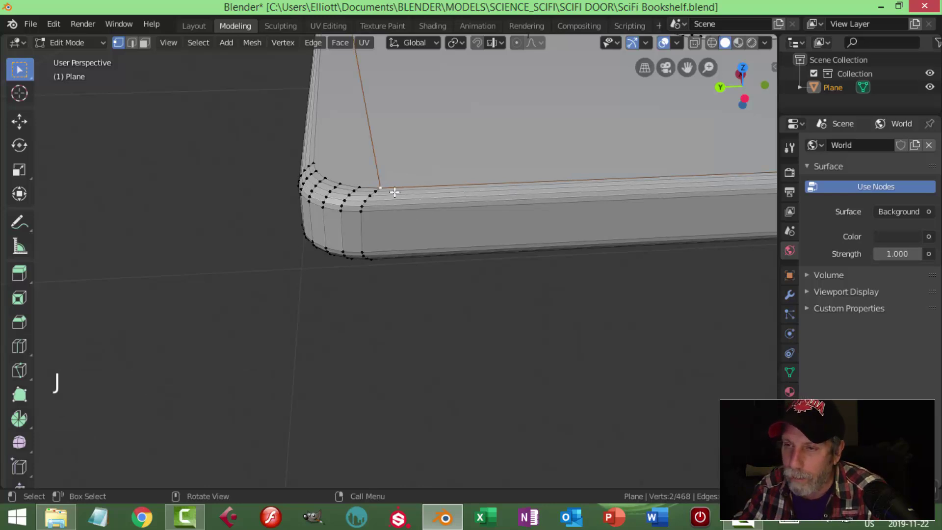
Connect the matching back-corner vertices with a straight edge across the panel's bottom face, working from the bottom orthographic view
scroll(392, 191, down, 3)
mouse_move(392, 191)
middle_down()
mouse_move(410, 205)
mouse_move(408, 190)
middle_up()
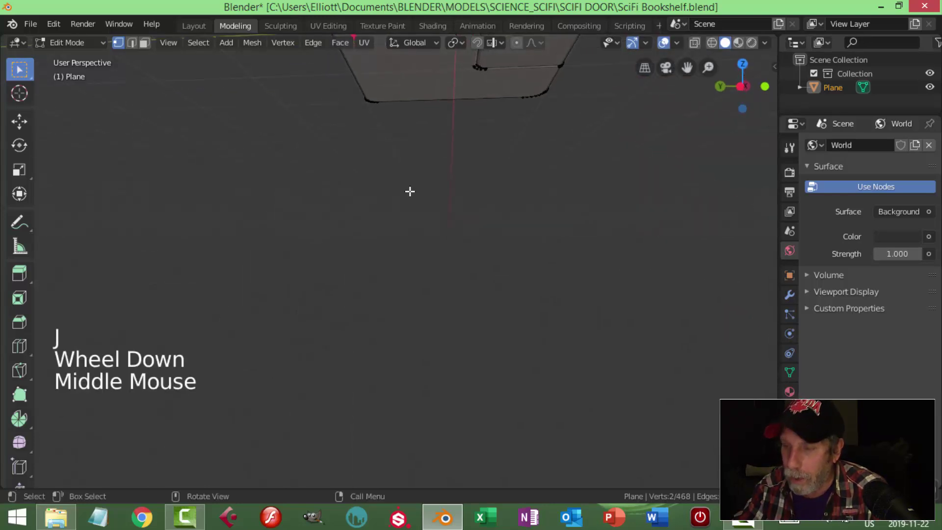
key(ctrl+KP_7)
shift+middle_drag(475, 202, 435, 248)
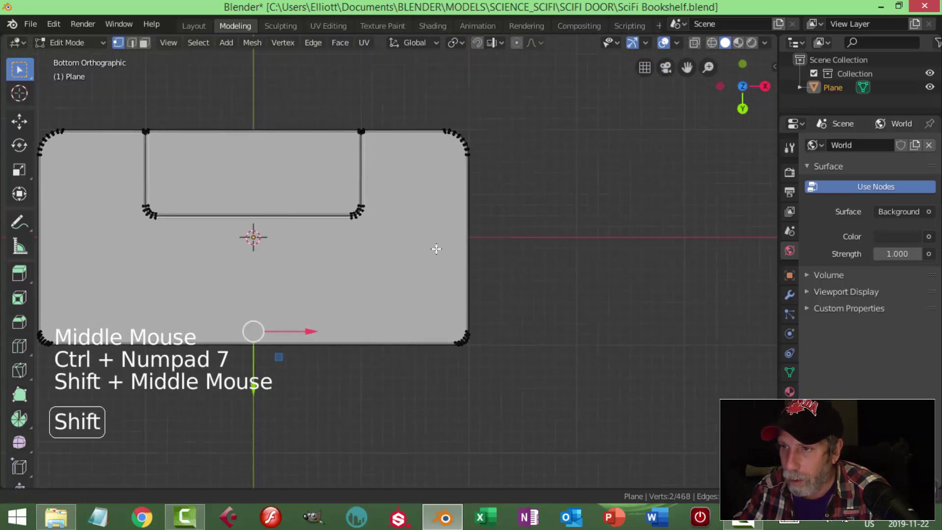
shift+middle_drag(480, 328, 459, 280)
scroll(452, 282, up, 1)
scroll(452, 281, up, 5)
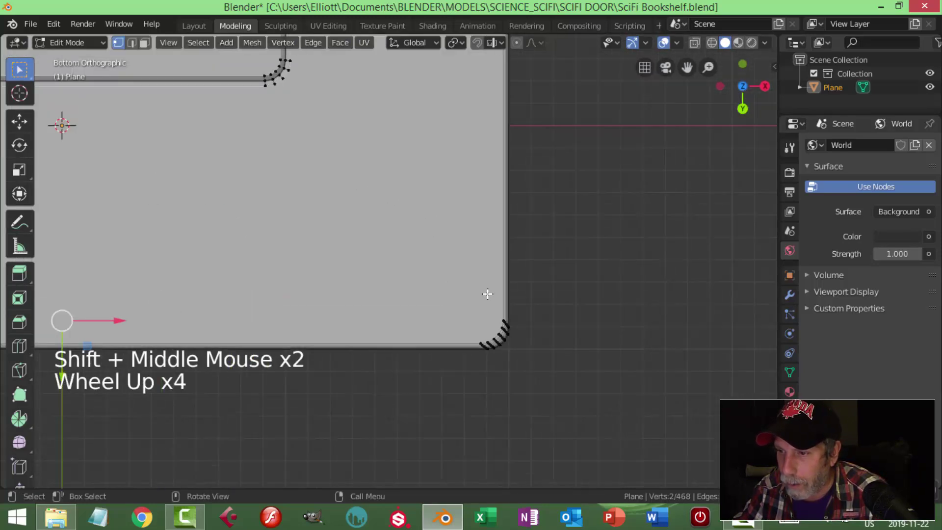
key(alt+a)
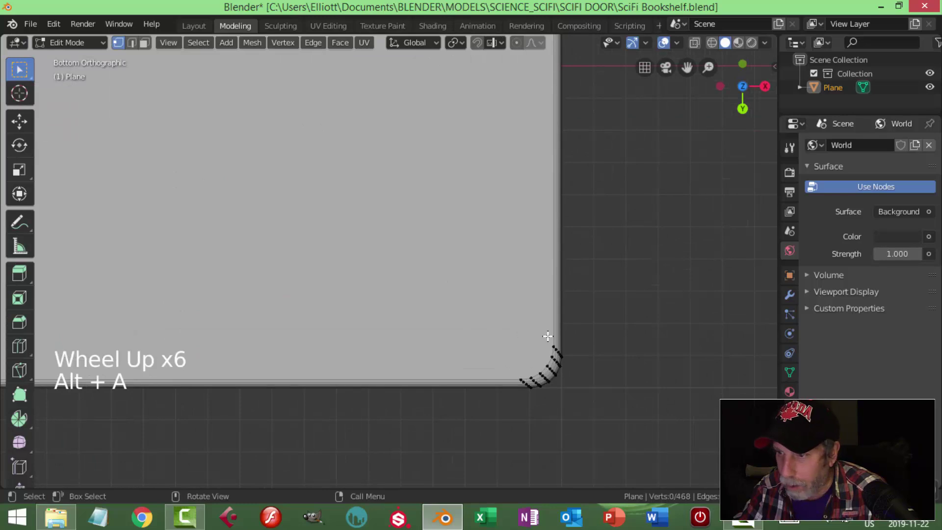
click(548, 338)
scroll(201, 278, down, 4)
shift+middle_drag(202, 278, 671, 275)
scroll(319, 303, up, 2)
shift+middle_drag(319, 303, 429, 280)
scroll(396, 288, up, 3)
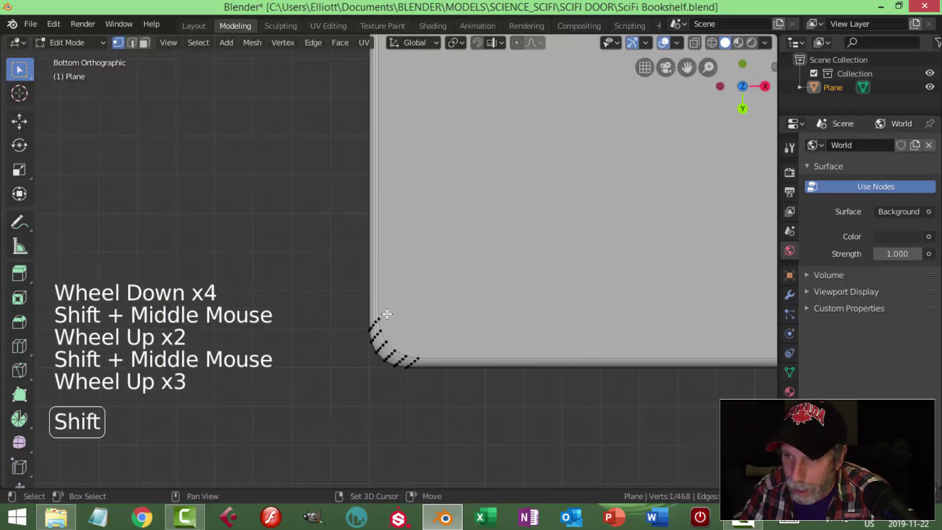
shift+click(403, 310)
key(j)
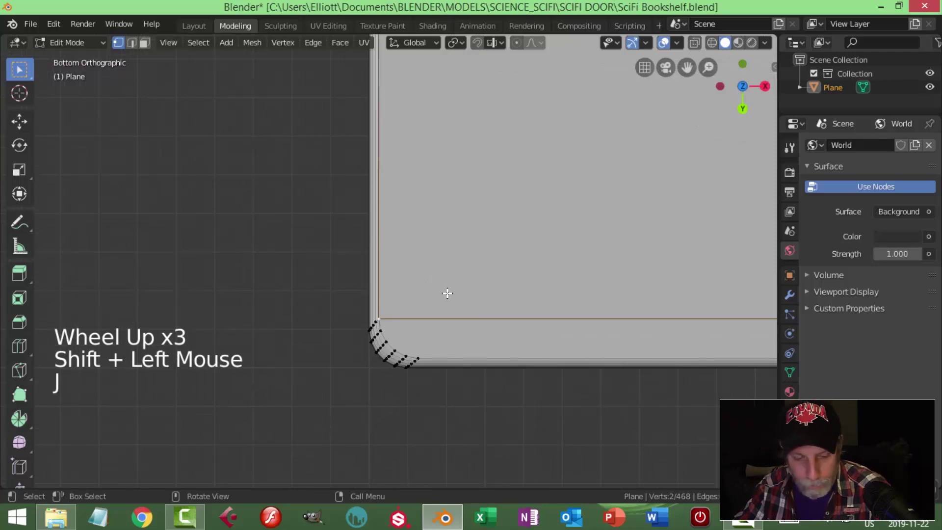
Select the edge loop running around the panel near its back, scale it straight, and move it slightly toward the front along Y
key(alt+a)
key(2)
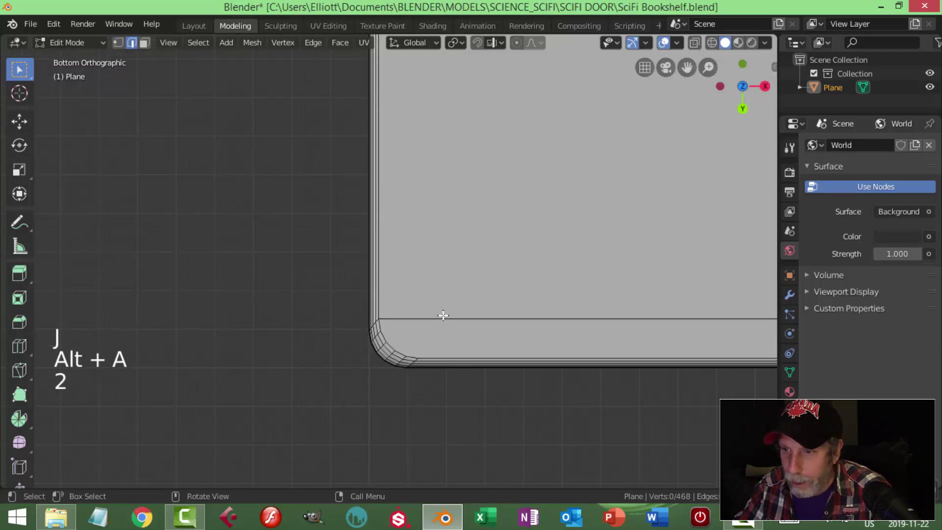
alt+shift+click(435, 317)
scroll(347, 151, down, 3)
middle_drag(347, 151, 664, 282)
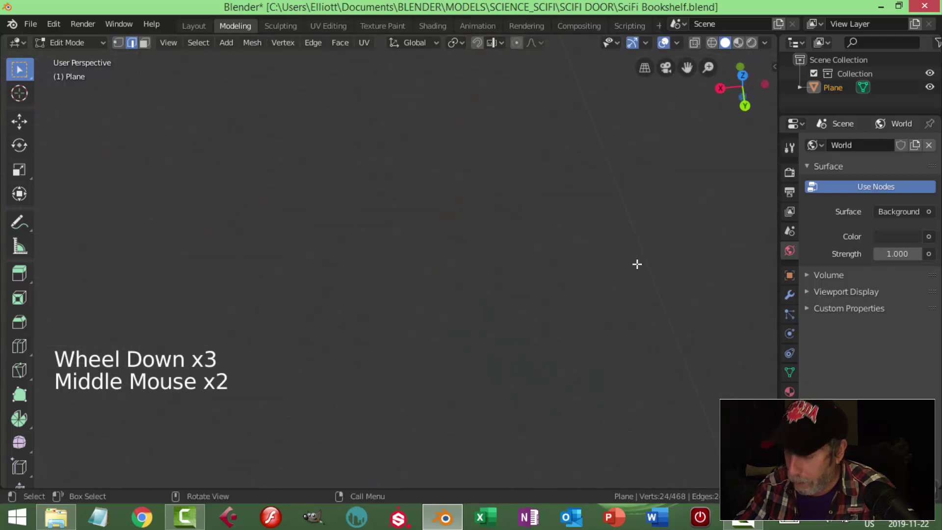
key(KP_Decimal)
scroll(408, 322, down, 2)
middle_drag(408, 322, 558, 278)
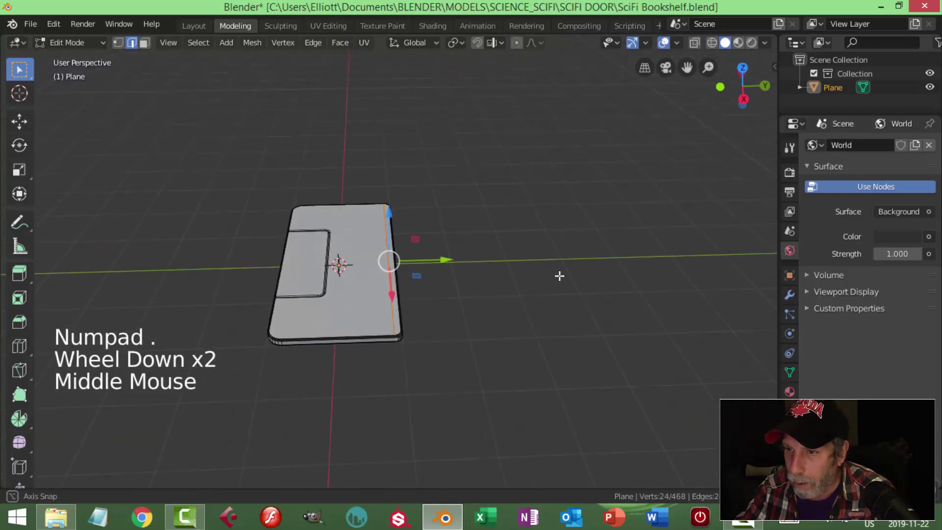
scroll(507, 340, up, 2)
shift+middle_drag(507, 340, 502, 269)
scroll(505, 265, up, 3)
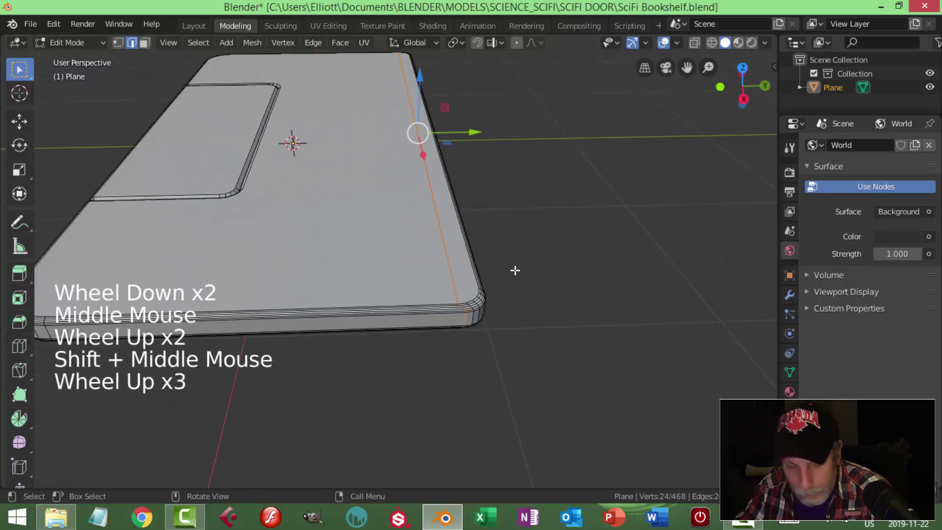
key(s)
click(507, 165)
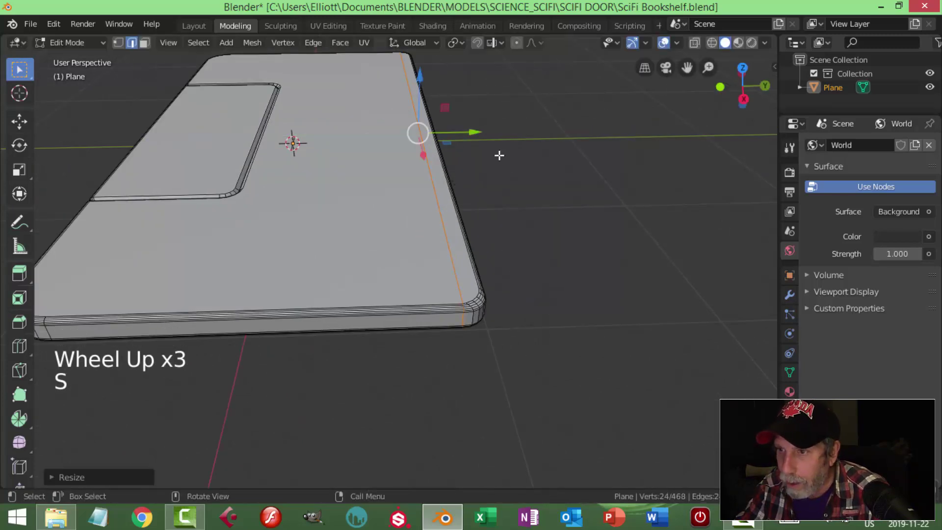
drag(479, 132, 468, 140)
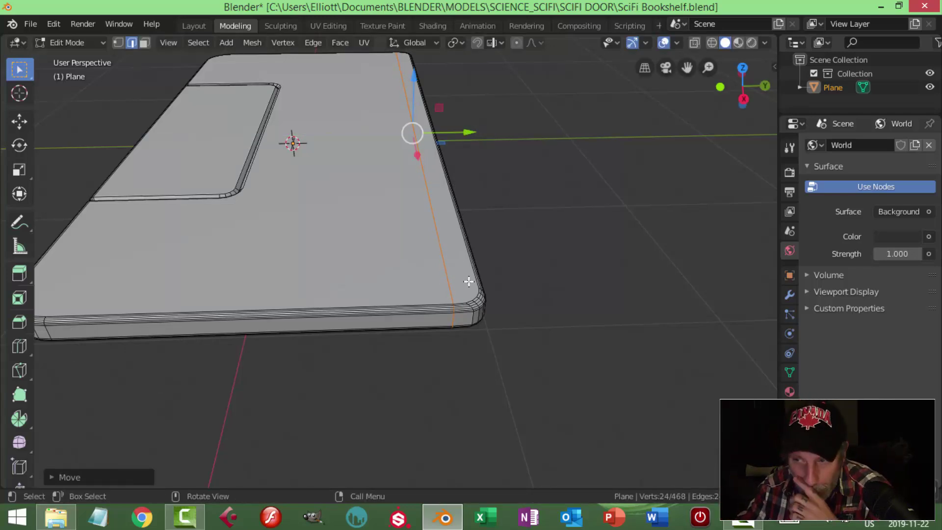
Select the face rings around one rounded back corner up to the edge loop, plus the top strip behind the loop
key(alt+a)
mouse_move(469, 281)
middle_down()
mouse_move(470, 308)
mouse_move(473, 283)
middle_up()
key(3)
scroll(470, 307, up, 2)
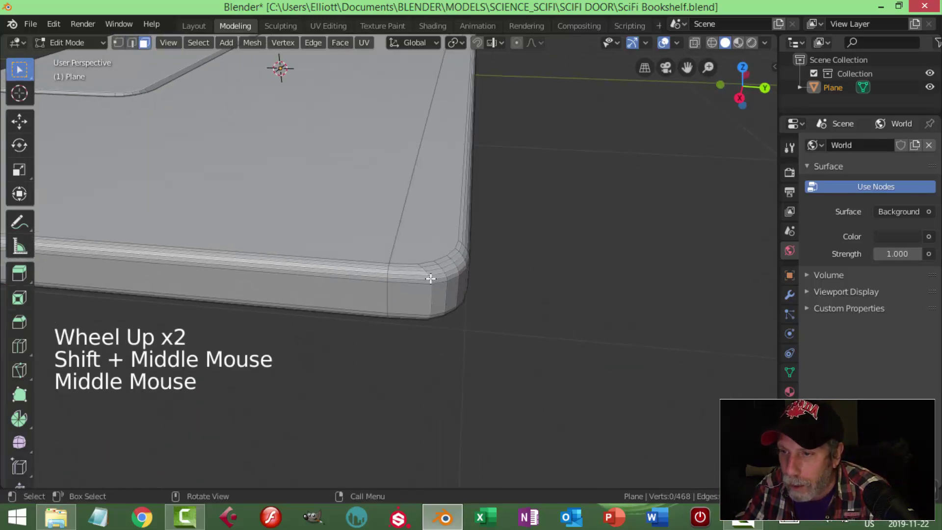
scroll(441, 282, up, 1)
alt+shift+click(466, 278)
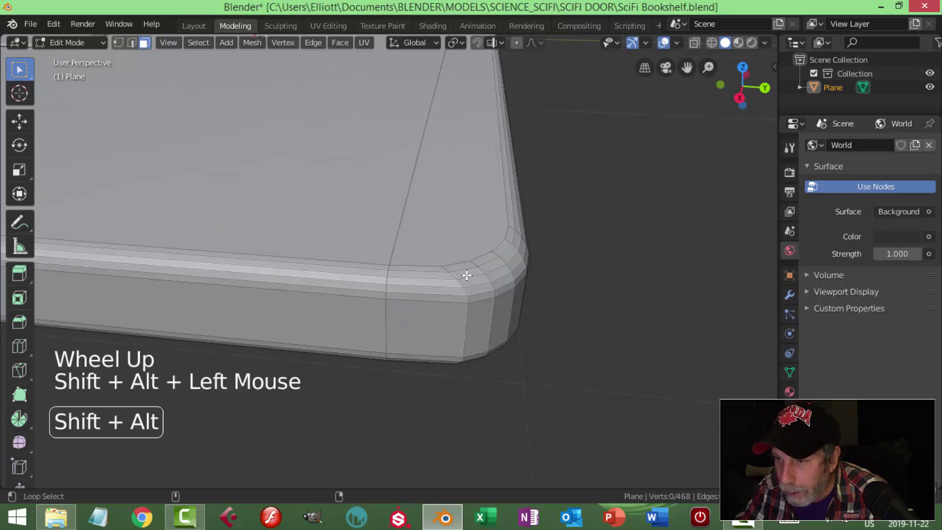
alt+shift+click(516, 250)
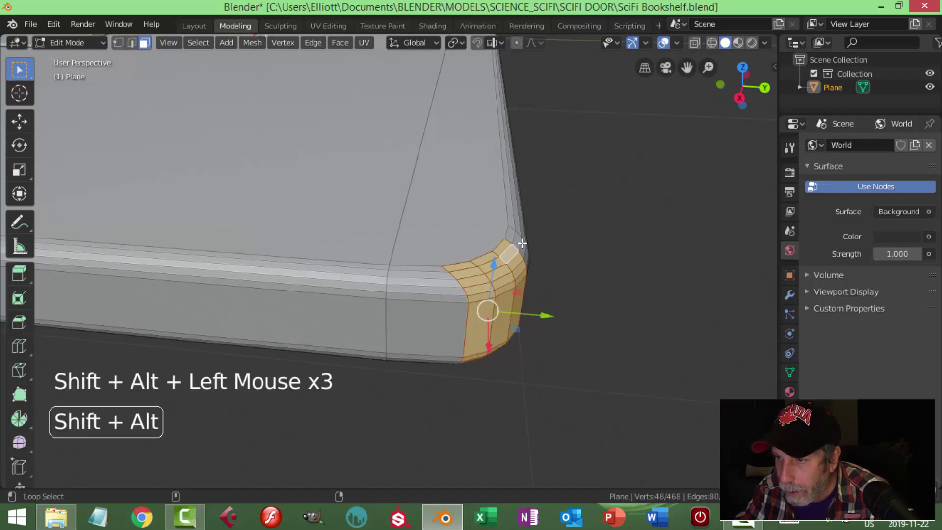
alt+shift+click(432, 279)
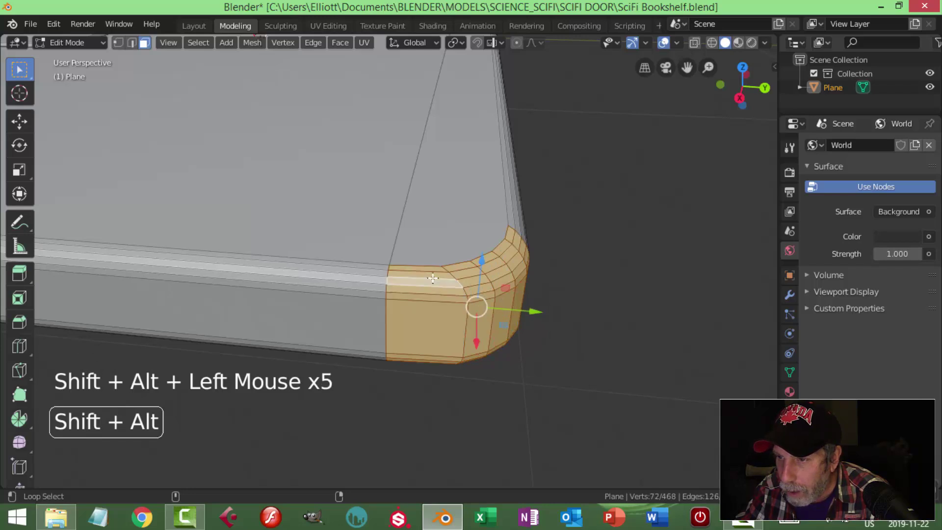
shift+click(463, 227)
Extend the face selection along the panel's back edge and around the other rounded back corner, including the strip on the underside
middle_drag(563, 242, 417, 216)
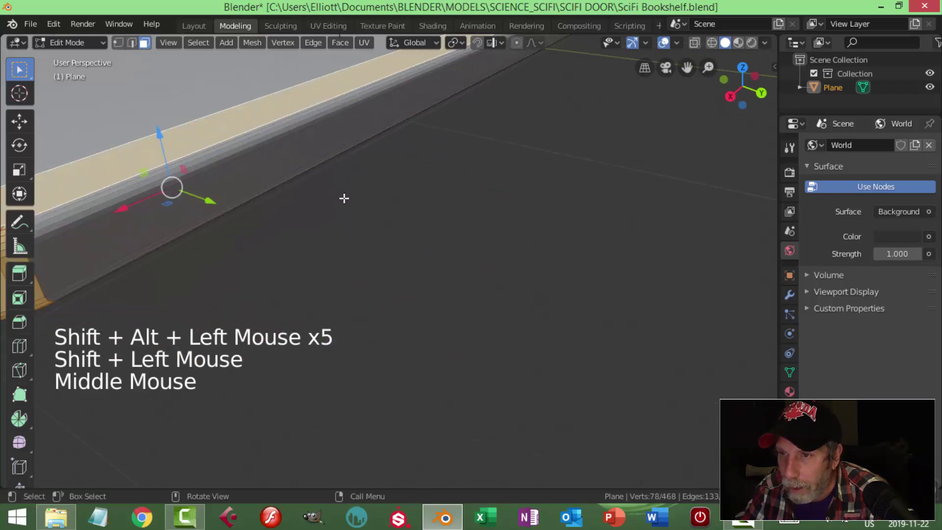
alt+shift+click(289, 134)
scroll(370, 152, down, 2)
middle_drag(370, 151, 327, 195)
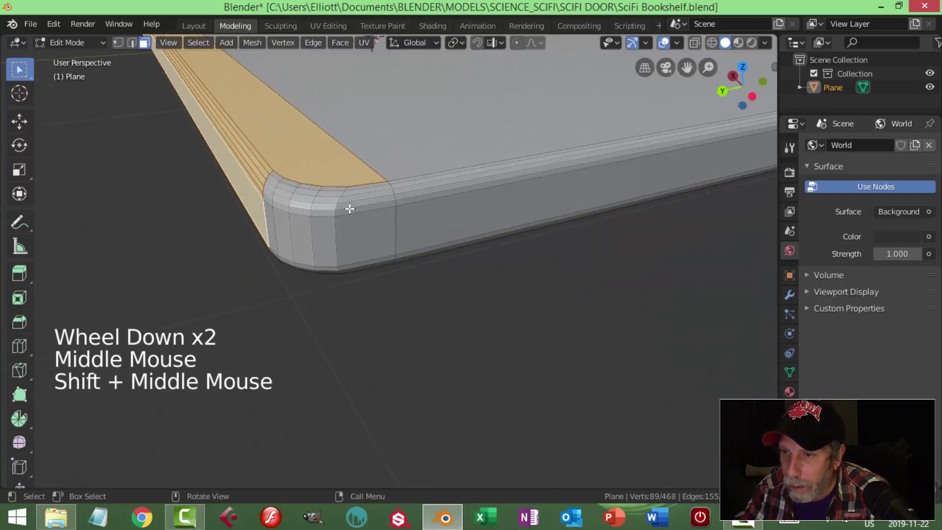
alt+shift+click(325, 208)
alt+shift+click(287, 202)
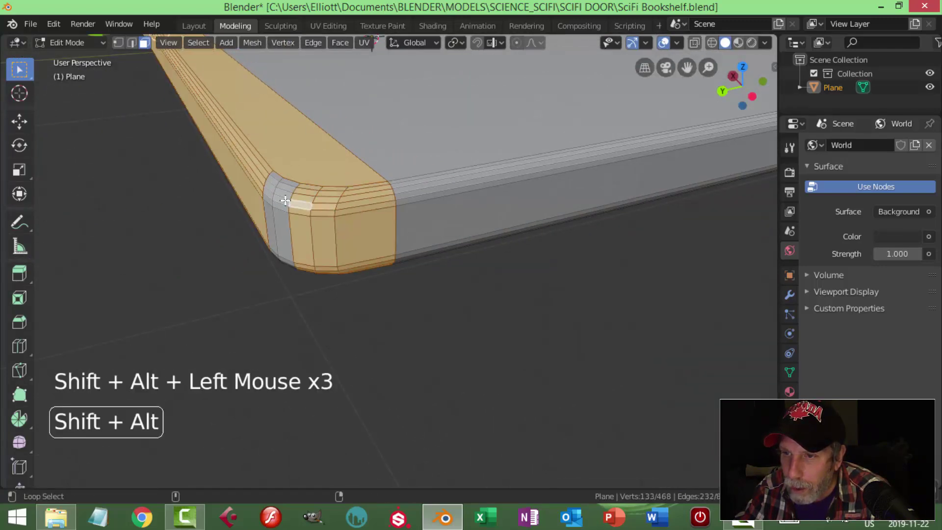
alt+shift+click(269, 189)
middle_drag(337, 280, 239, 134)
shift+click(216, 82)
Extrude the selected back strip in place and fatten it outward along its normals into a raised band around the back edge
scroll(280, 169, down, 3)
middle_drag(280, 168, 498, 255)
scroll(562, 284, up, 1)
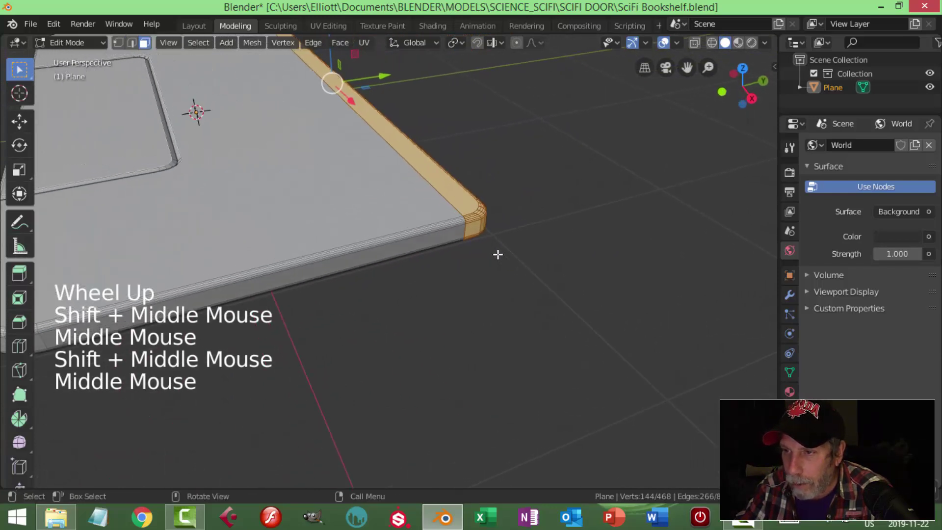
key(e)
key(alt+s)
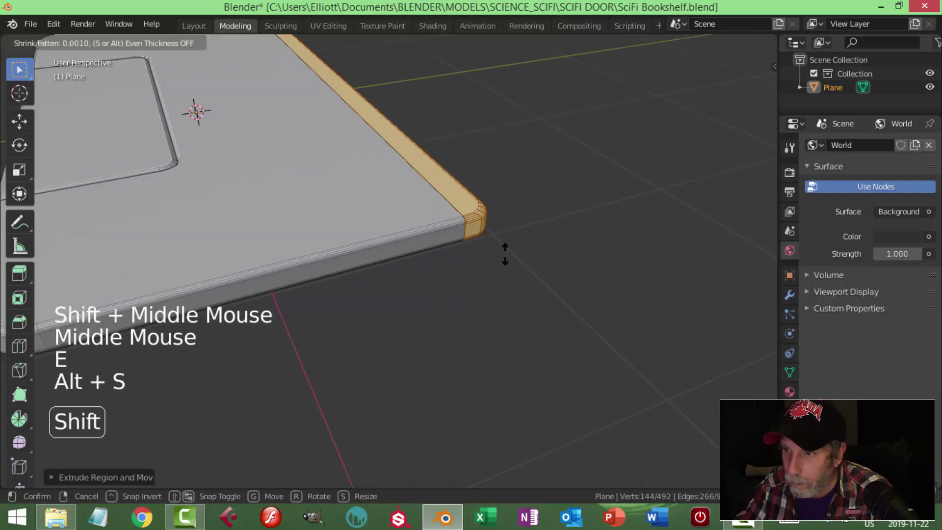
click(517, 297)
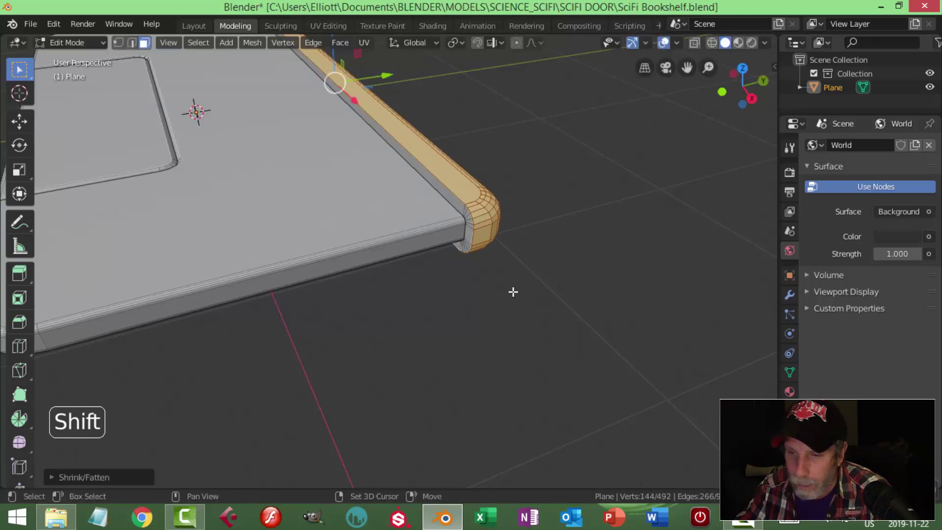
Bevel the raised strip's front outer edge loop with 5 segments to a width of about 0.036 m, and return to Object Mode
key(alt+a)
key(2)
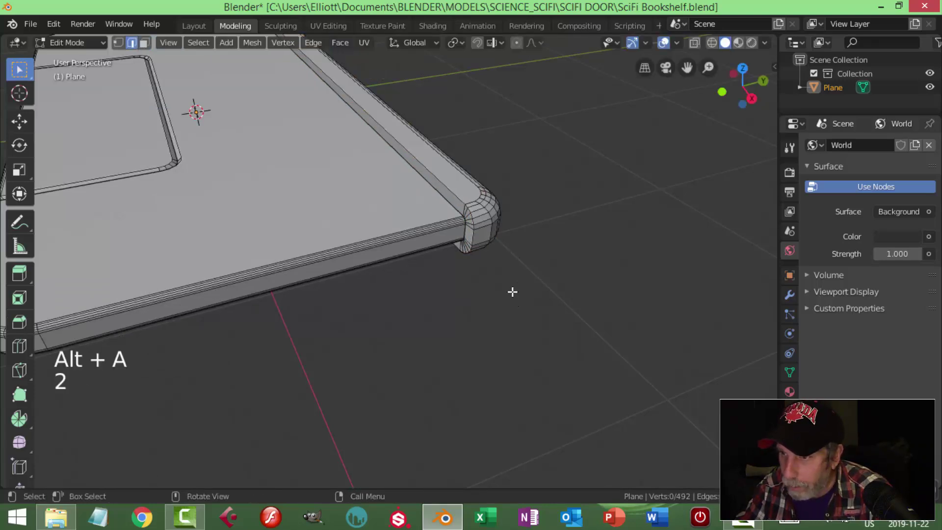
alt+shift+click(448, 185)
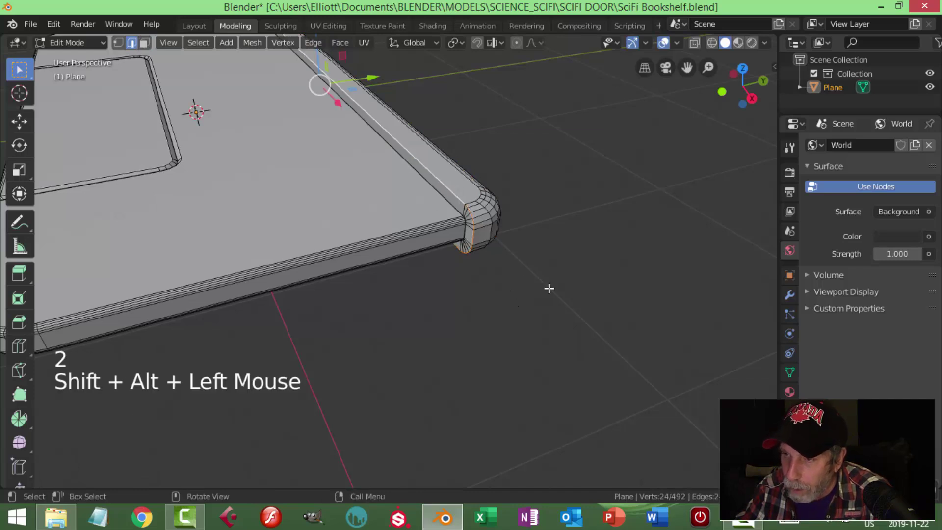
key(ctrl+b)
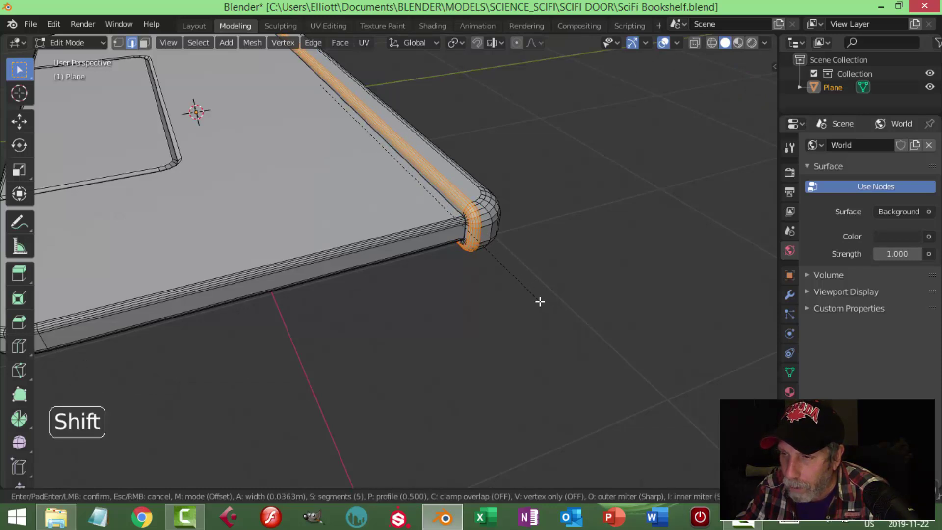
click(540, 301)
key(alt+a)
key(Tab)
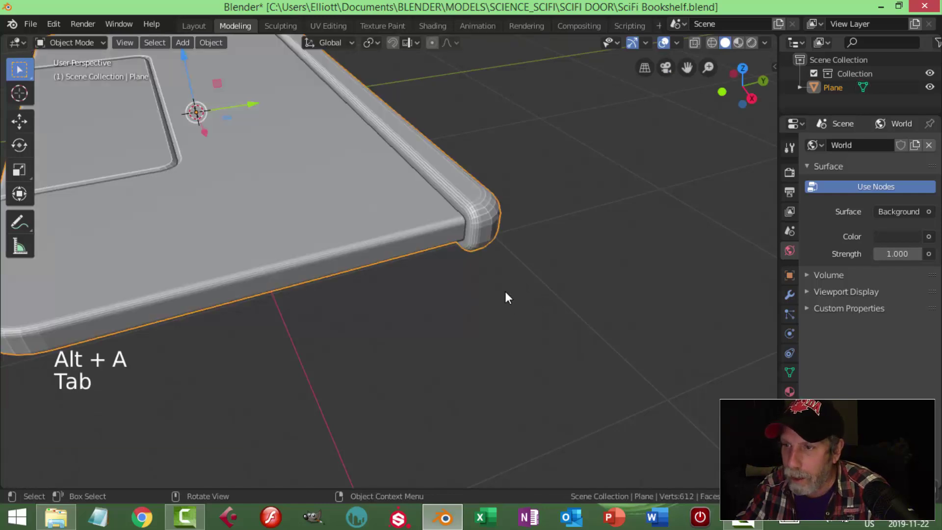
Shade the panel smooth and enable Auto Smooth for its normals
scroll(352, 253, down, 3)
right_click(330, 241)
click(329, 239)
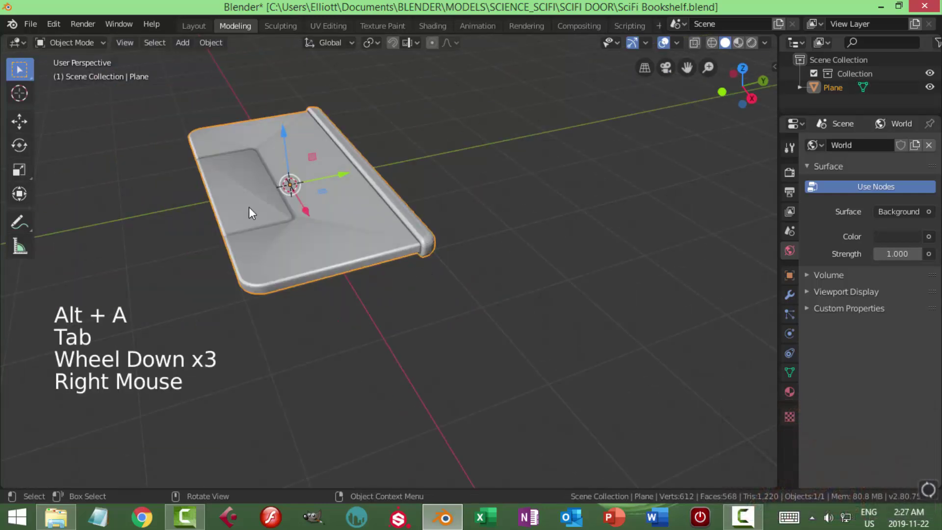
click(790, 372)
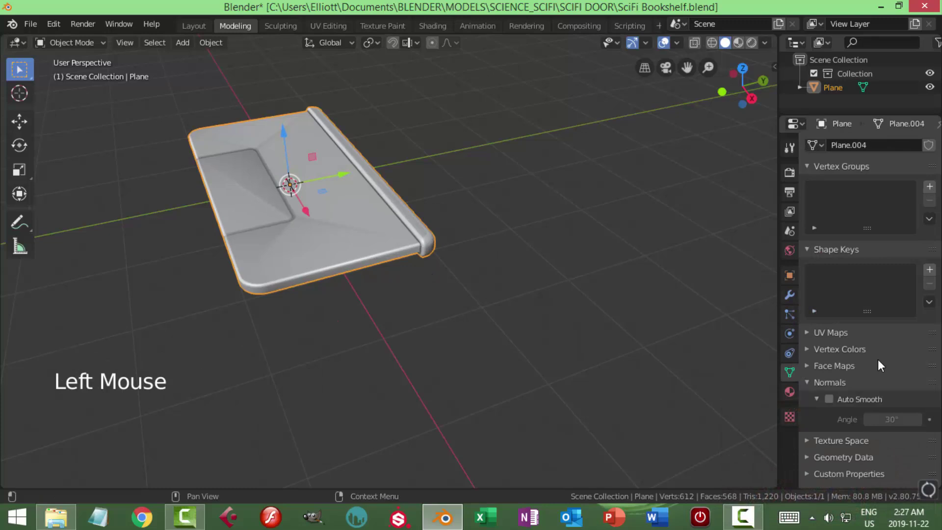
click(808, 382)
click(808, 382)
click(829, 399)
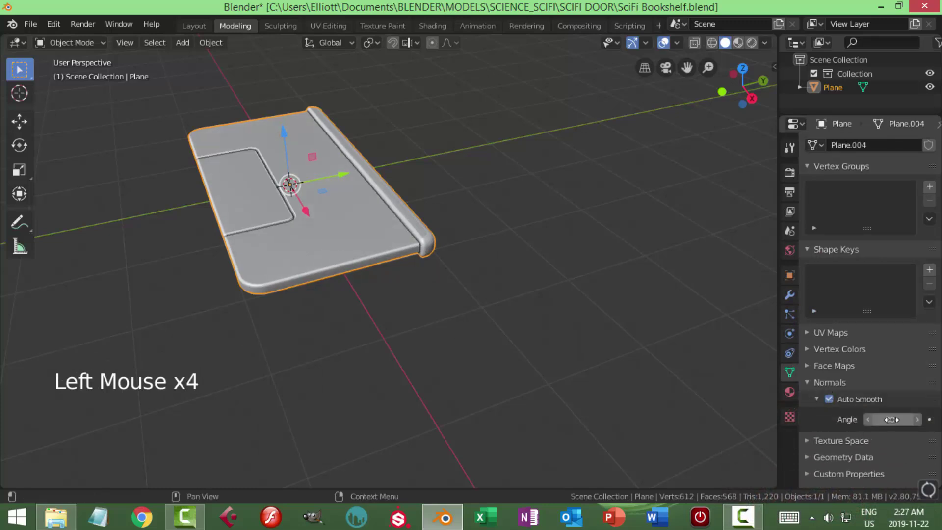
Examine the smooth-shaded panel and its raised back strip from several angles
middle_drag(397, 288, 479, 257)
key(alt+a)
scroll(464, 210, down, 1)
middle_drag(464, 210, 310, 240)
scroll(372, 267, up, 2)
middle_drag(372, 267, 346, 240)
scroll(312, 228, down, 1)
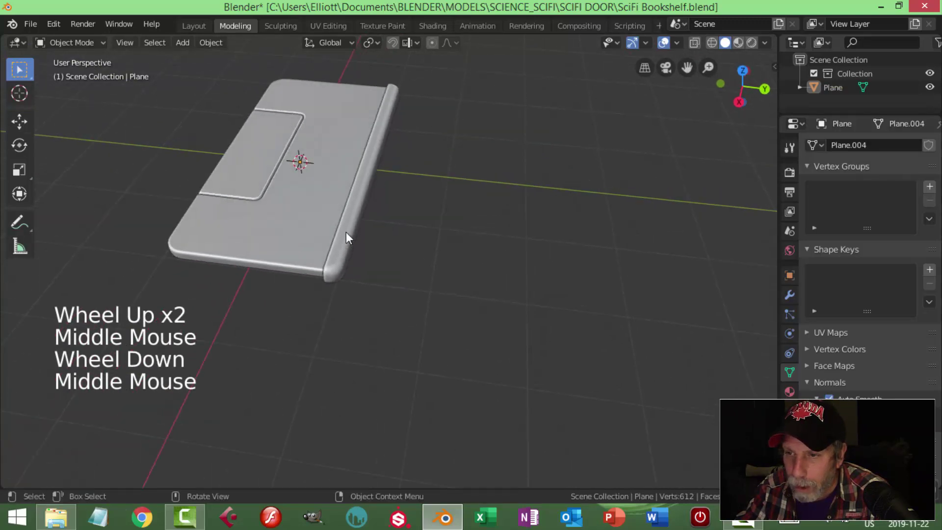
Open the panel in Edit Mode from the top orthographic view with wireframe shading and face selection
click(346, 235)
key(KP_7)
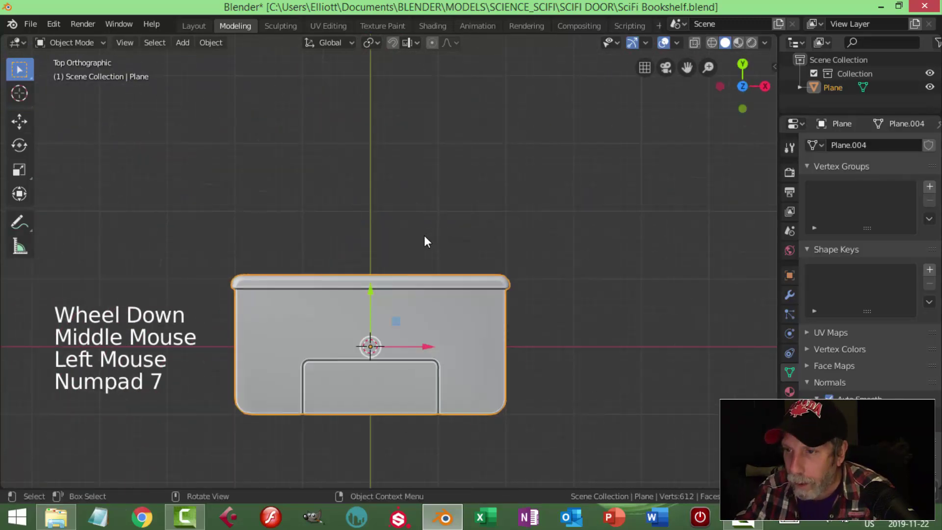
shift+middle_drag(400, 281, 444, 228)
scroll(426, 234, up, 2)
key(Tab)
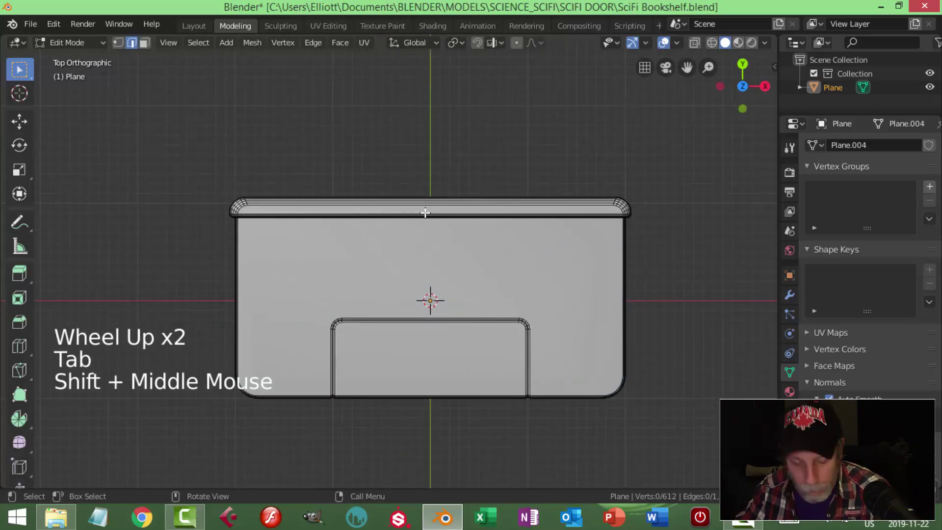
key(z)
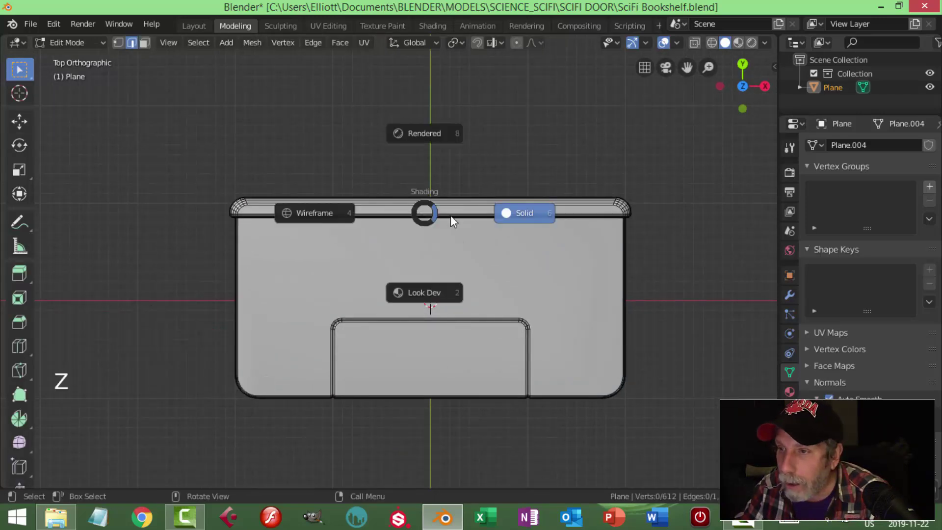
click(338, 212)
key(3)
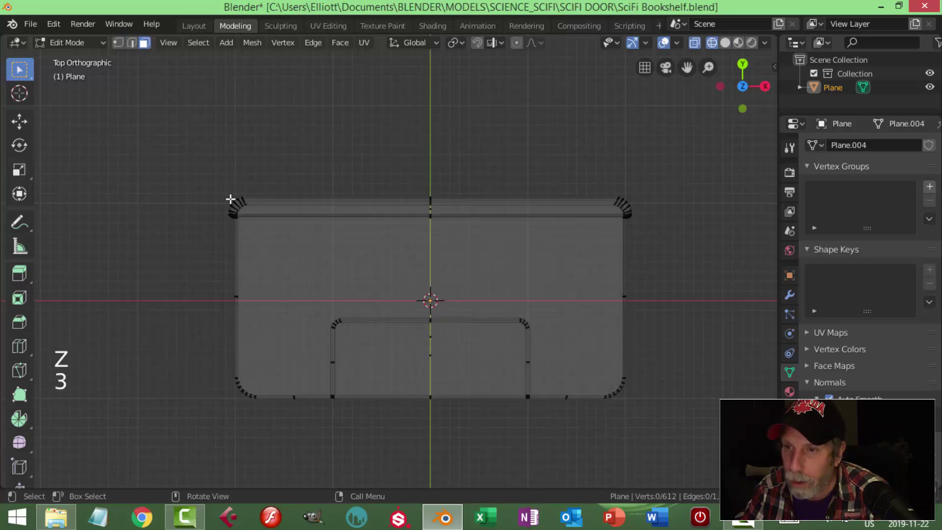
Box-select the back strip's faces behind its beveled front edge and delete those faces
key(b)
drag(148, 146, 647, 211)
scroll(702, 248, up, 3)
shift+middle_drag(702, 248, 309, 278)
scroll(448, 190, up, 2)
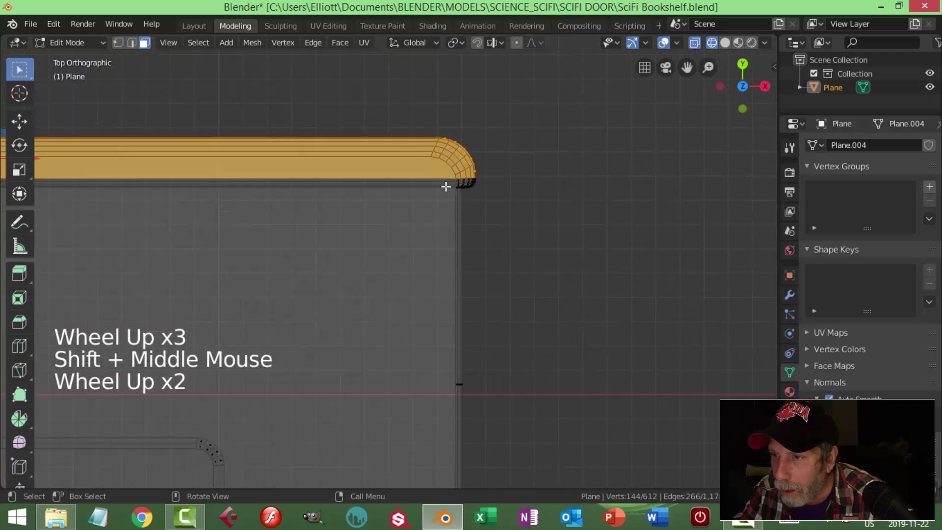
scroll(437, 196, up, 3)
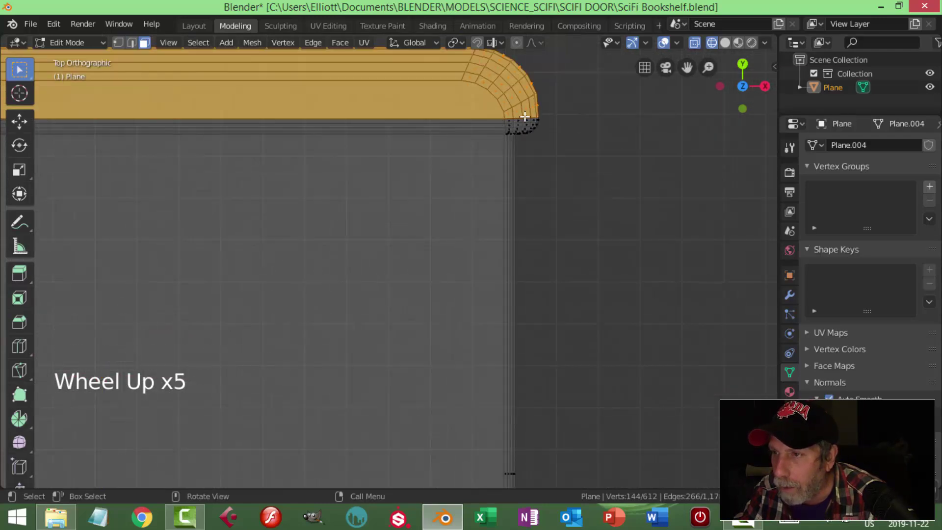
key(x)
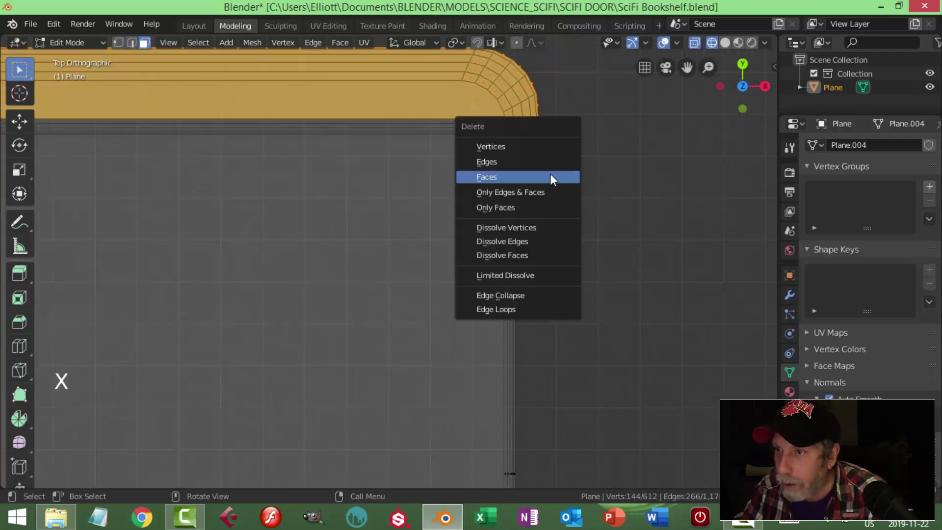
click(511, 176)
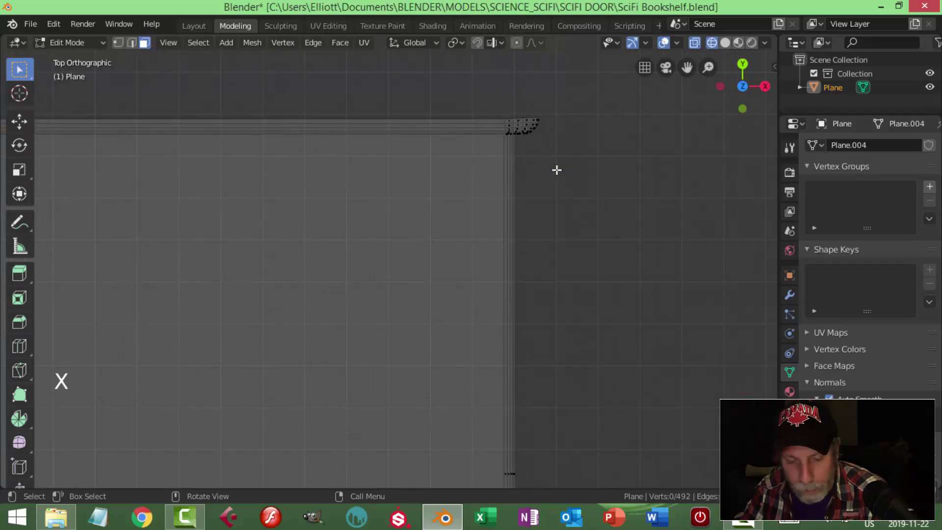
Select the open edge loop at the back of the strip and move it backward along Y to widen the strip
key(2)
alt+shift+click(485, 119)
scroll(576, 276, down, 3)
middle_drag(576, 275, 446, 206)
scroll(534, 191, down, 3)
shift+middle_drag(534, 190, 397, 255)
scroll(393, 236, down, 1)
shift+scroll(381, 181, down, 1)
shift+middle_drag(381, 181, 438, 195)
drag(427, 156, 446, 164)
key(alt+a)
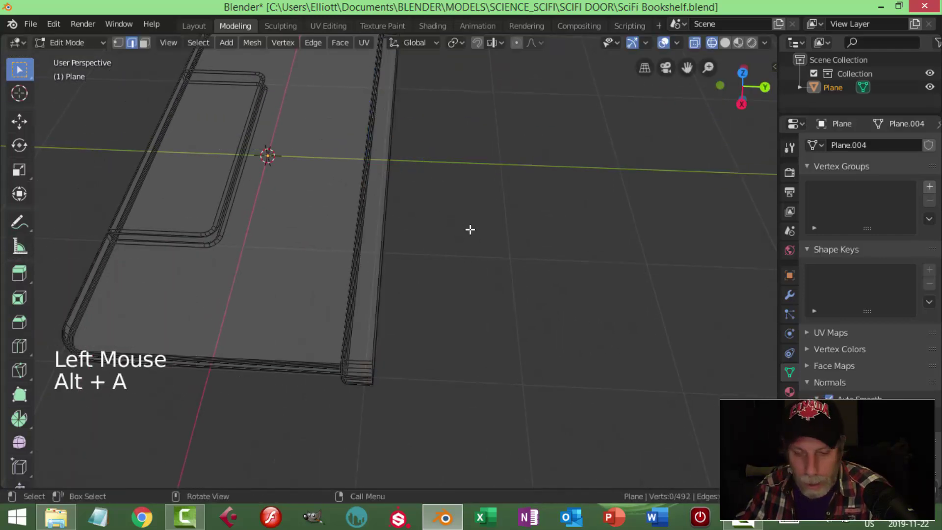
Return to solid shading in Object Mode and examine the panel's open back and its grooved front section
key(z)
key(Tab)
key(alt+a)
middle_drag(499, 282, 416, 261)
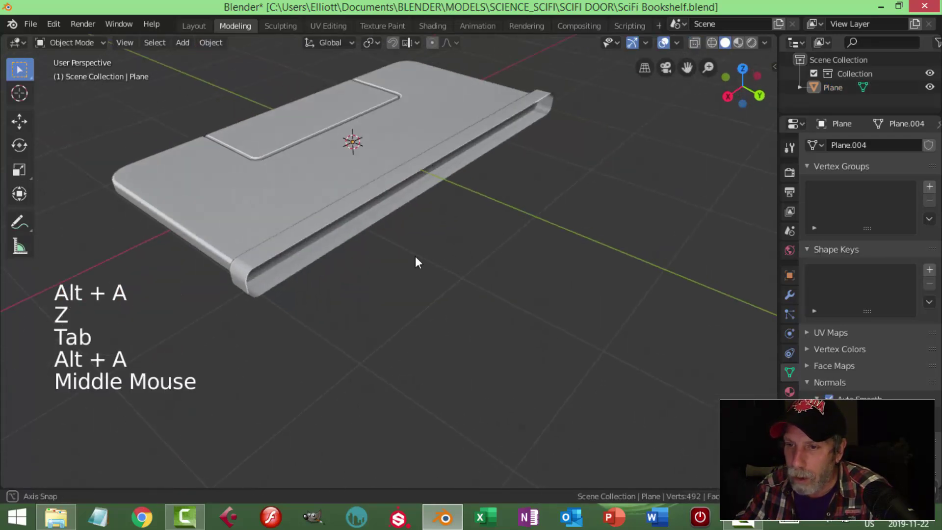
scroll(277, 249, down, 2)
middle_drag(276, 249, 458, 282)
scroll(383, 255, up, 2)
scroll(444, 294, down, 2)
middle_drag(459, 282, 440, 257)
scroll(440, 256, up, 1)
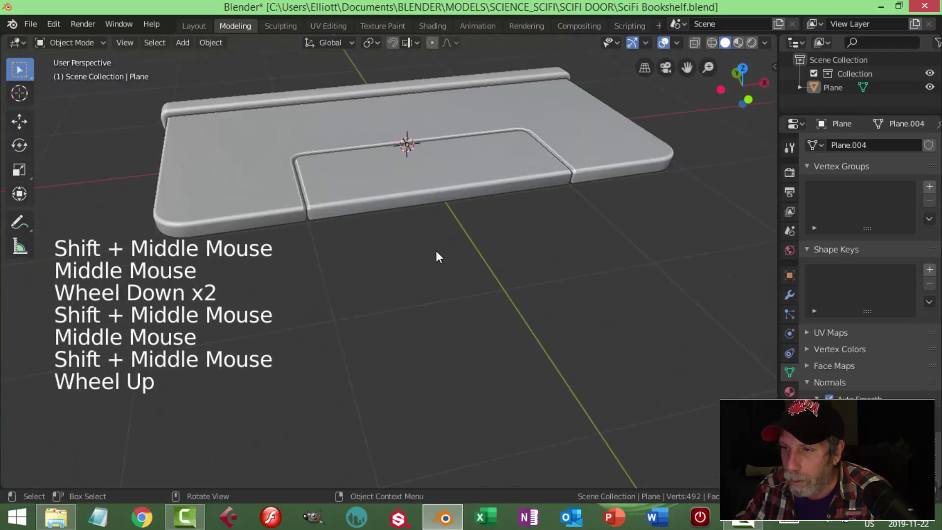
Duplicate the narrow front face of the grooved section in Edit Mode and place the copy in front of the panel along Y
click(439, 186)
key(Tab)
scroll(486, 202, up, 2)
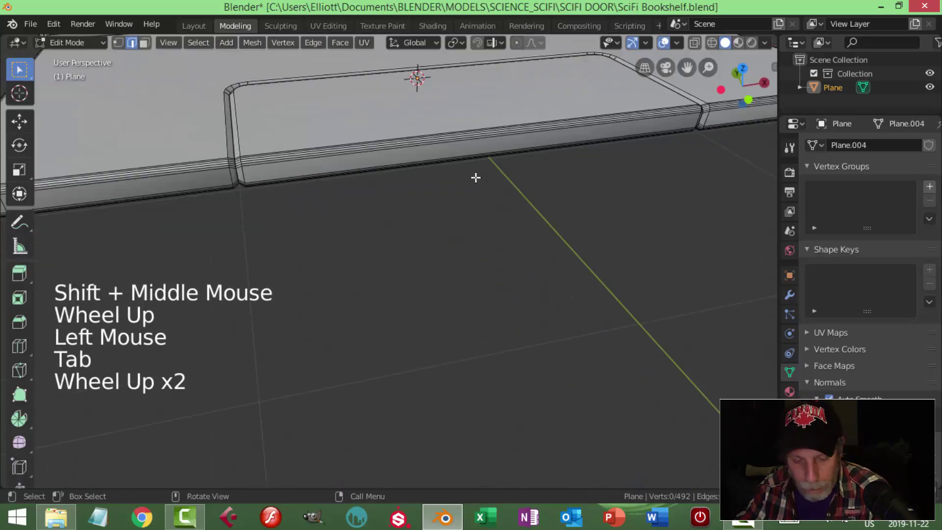
key(3)
click(533, 192)
scroll(511, 225, down, 2)
middle_drag(511, 225, 575, 221)
key(shift+d)
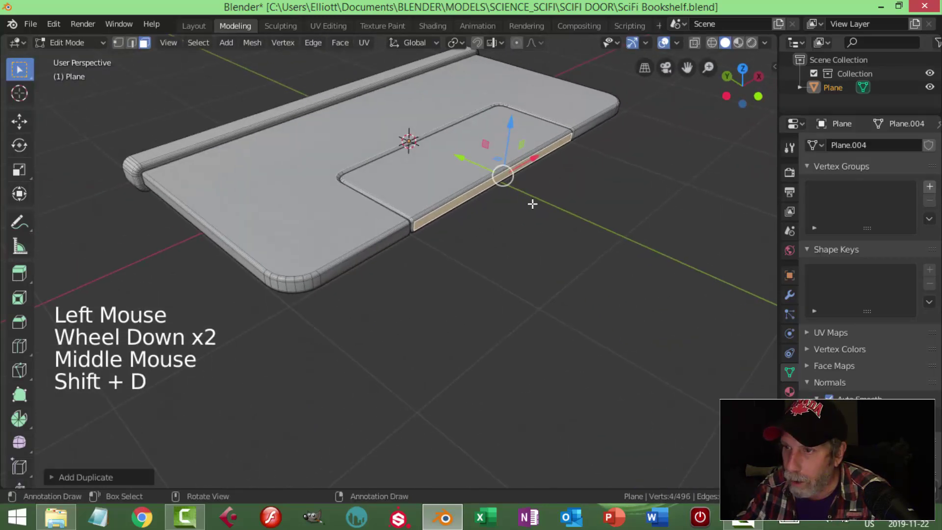
click(498, 181)
middle_drag(499, 181, 595, 219)
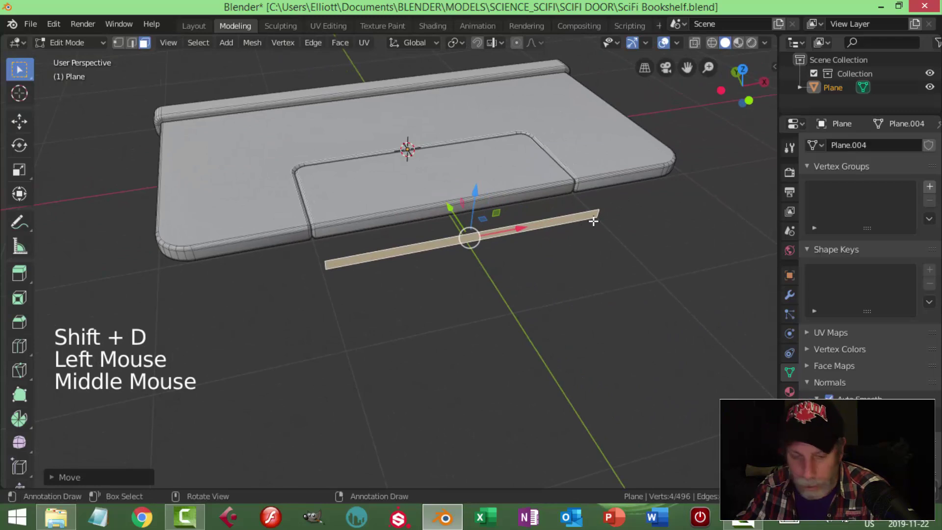
Scale the duplicated face down to a small, short strip in front of the panel
key(s)
click(585, 251)
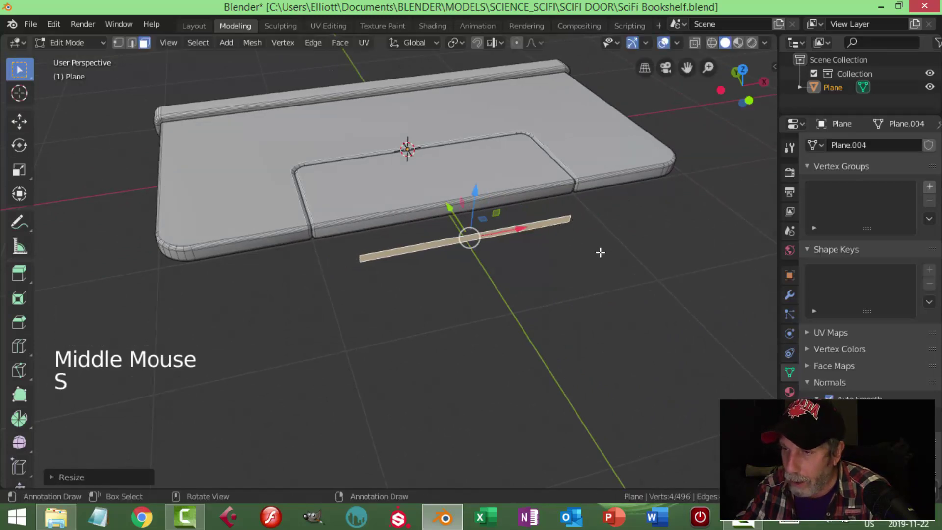
key(s)
click(495, 249)
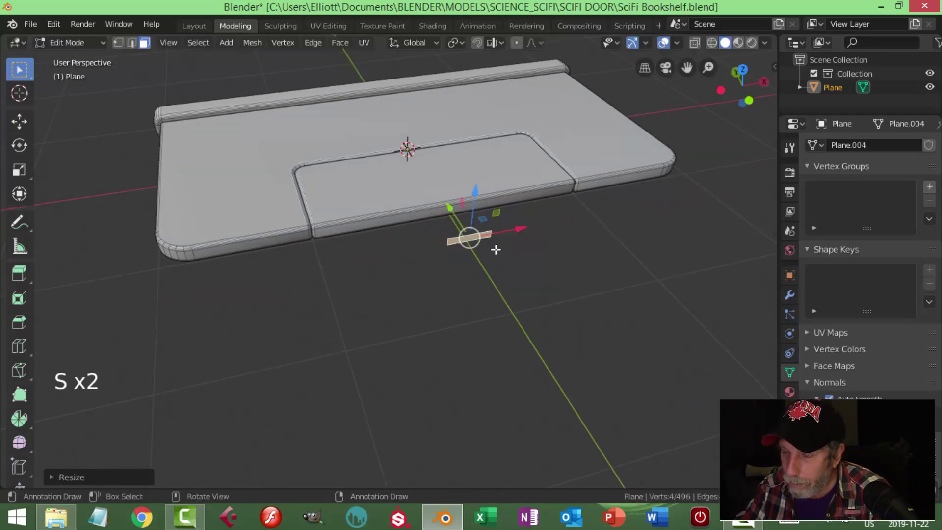
Extrude the small face along Y toward the panel to form a small block
middle_drag(521, 275, 594, 281)
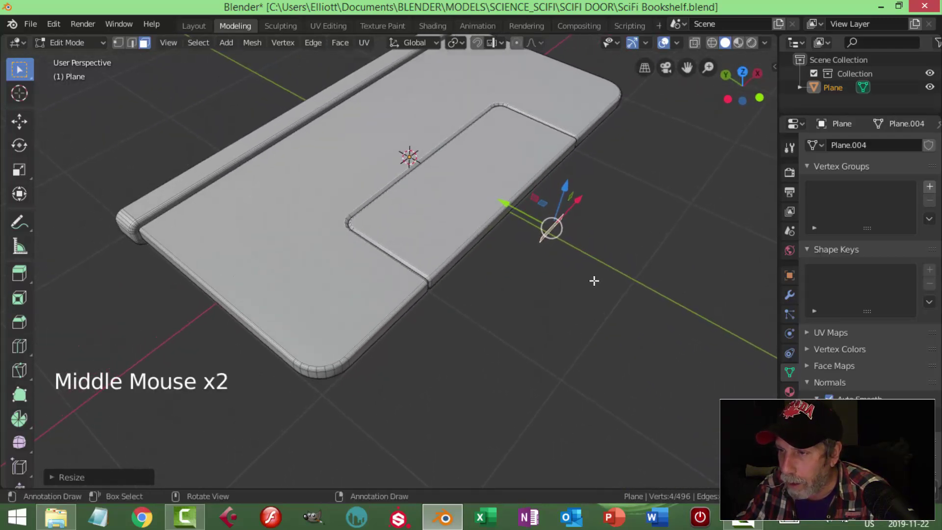
key(e)
drag(506, 208, 493, 195)
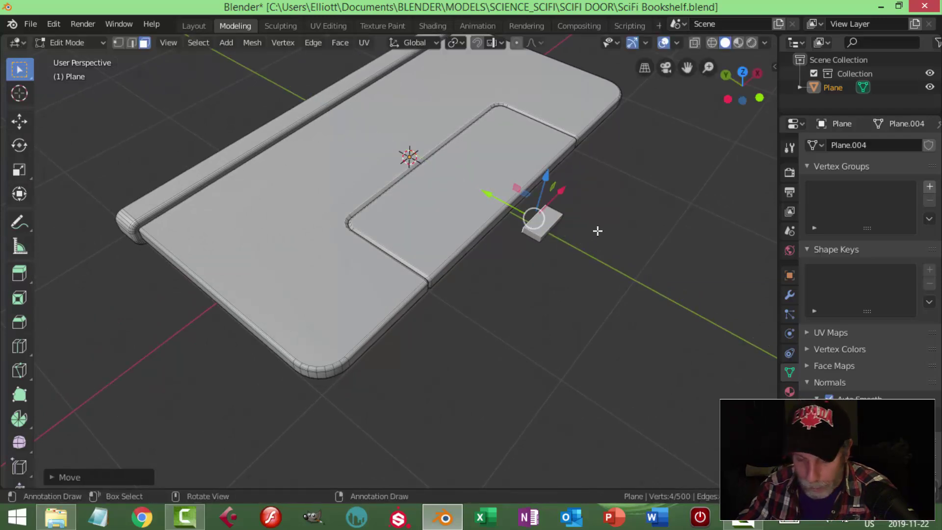
Select all geometry linked to the small block, separate it into its own object, and return to Object Mode
key(ctrl+l)
key(p)
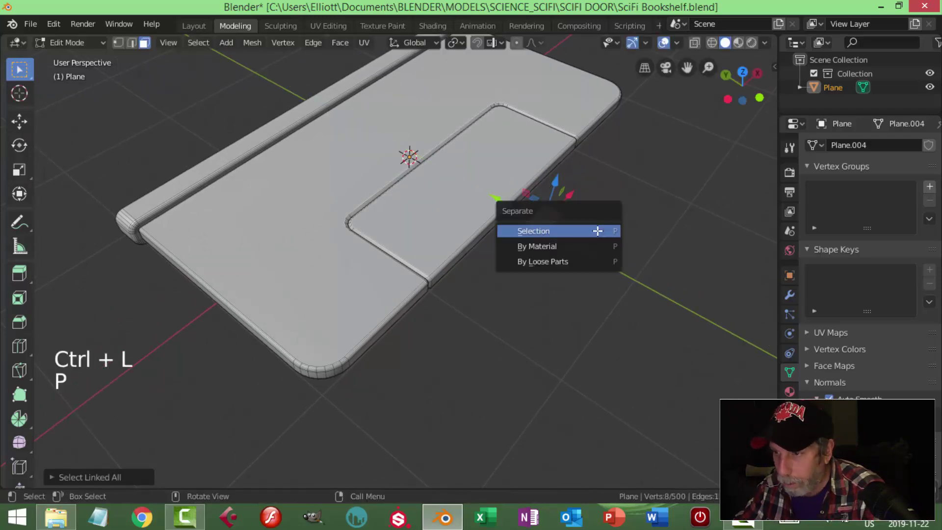
click(598, 231)
key(Tab)
Separate the selected small block into its own object and set its origin to its geometry
click(544, 227)
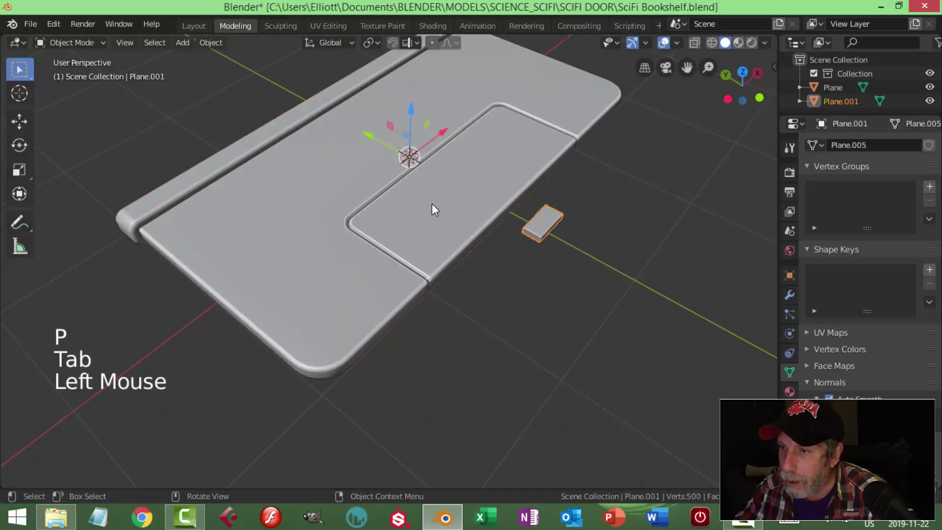
click(211, 43)
mouse_move(236, 69)
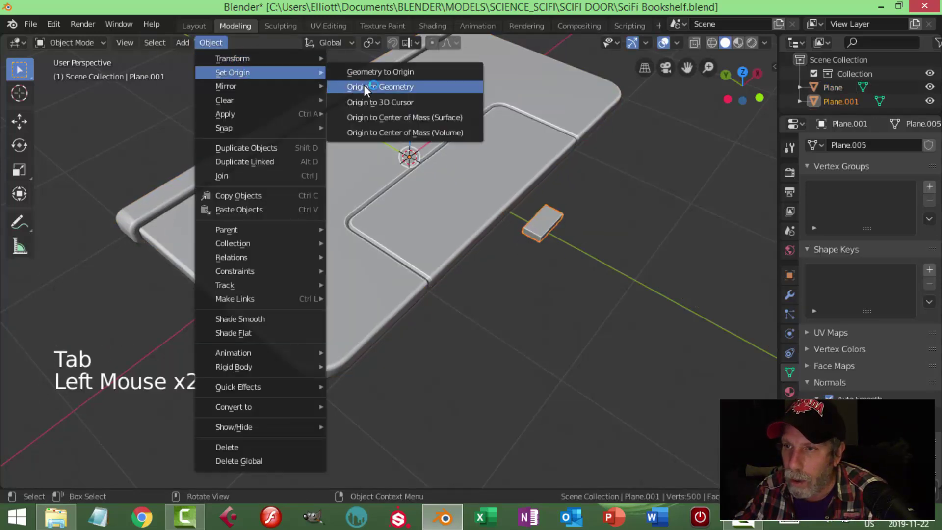
click(388, 83)
Move the small block along Y closer to the panel's front edge
key(KP_Decimal)
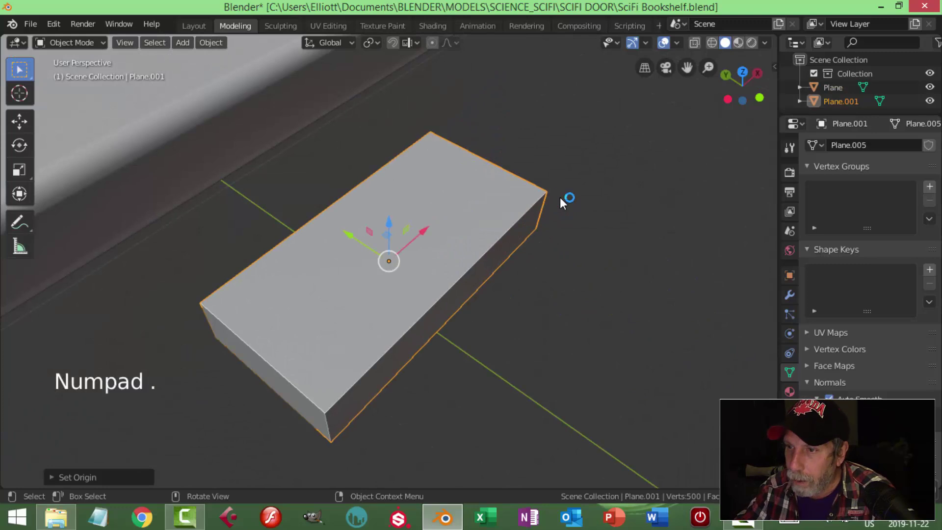
scroll(560, 197, down, 3)
middle_drag(427, 256, 351, 248)
drag(351, 248, 239, 238)
scroll(239, 237, up, 1)
shift+middle_drag(239, 238, 240, 211)
scroll(280, 233, up, 1)
scroll(281, 232, up, 1)
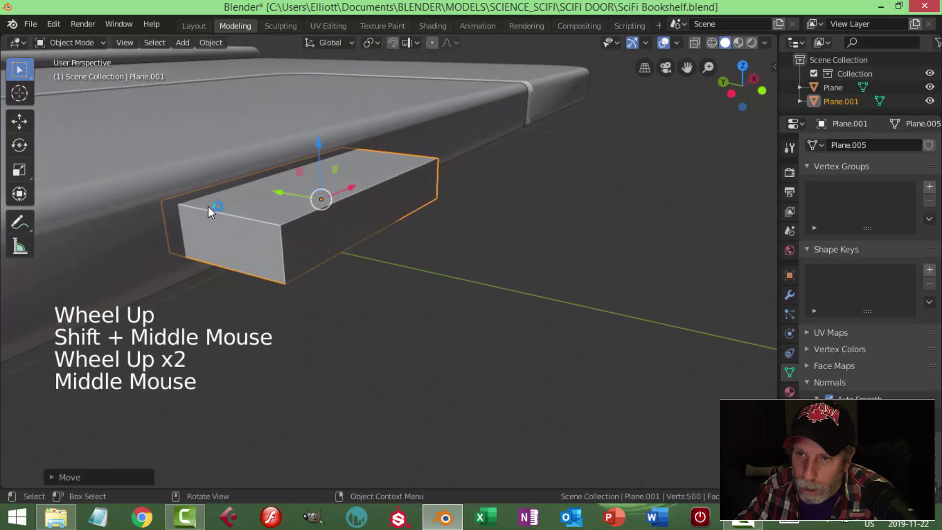
Scale the whole block down slightly in Edit Mode, and stretch it along X by a factor of about 1.5
key(alt+a)
click(385, 215)
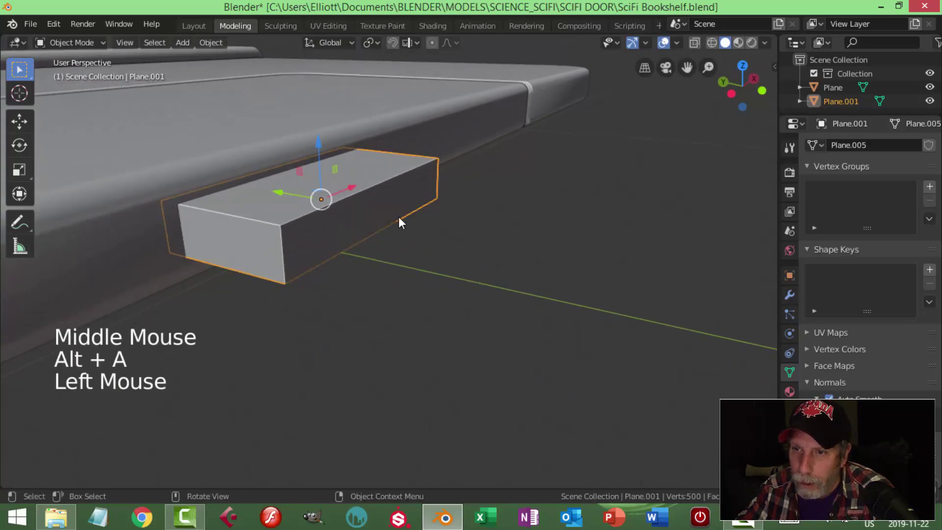
key(Tab)
key(a)
middle_drag(420, 216, 488, 265)
key(s)
click(448, 217)
scroll(453, 243, down, 2)
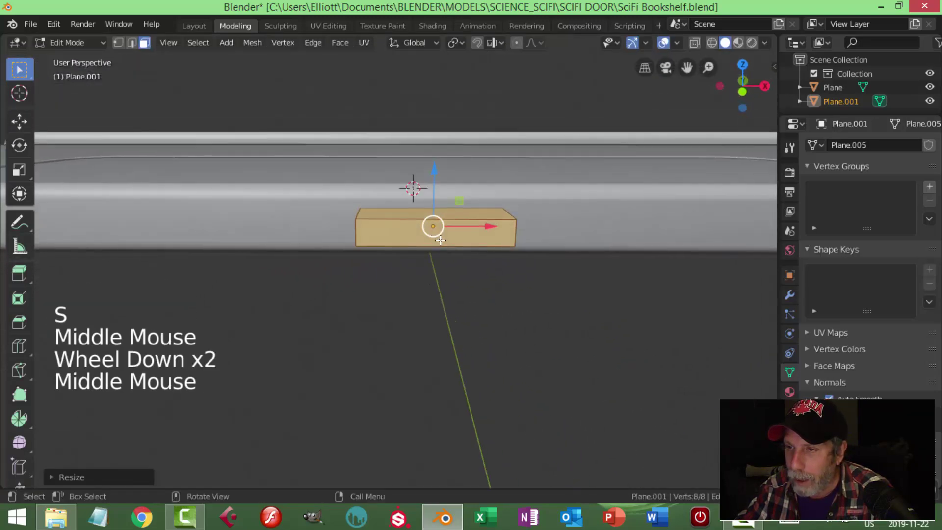
scroll(490, 267, down, 1)
key(s)
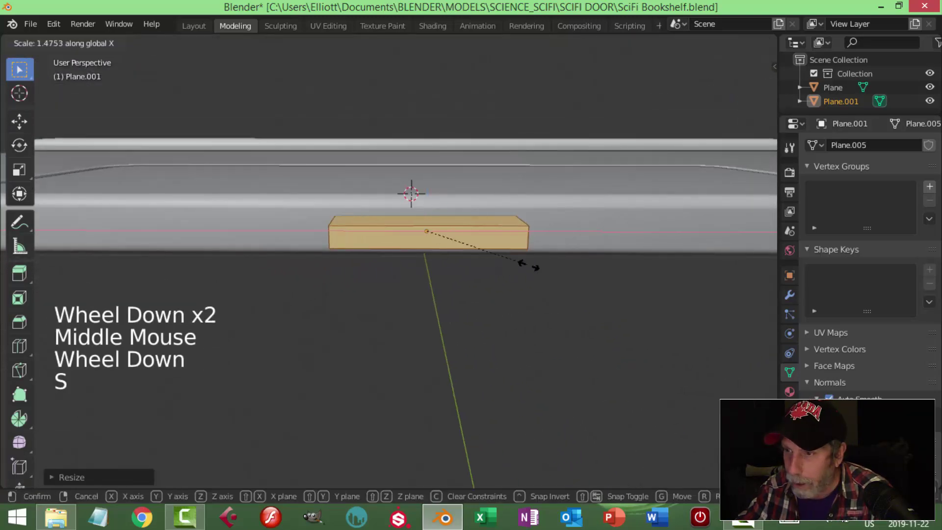
click(543, 265)
Bevel the four short edges at the block's two ends by about 0.016 m with 5 segments
middle_drag(543, 265, 400, 291)
key(alt+a)
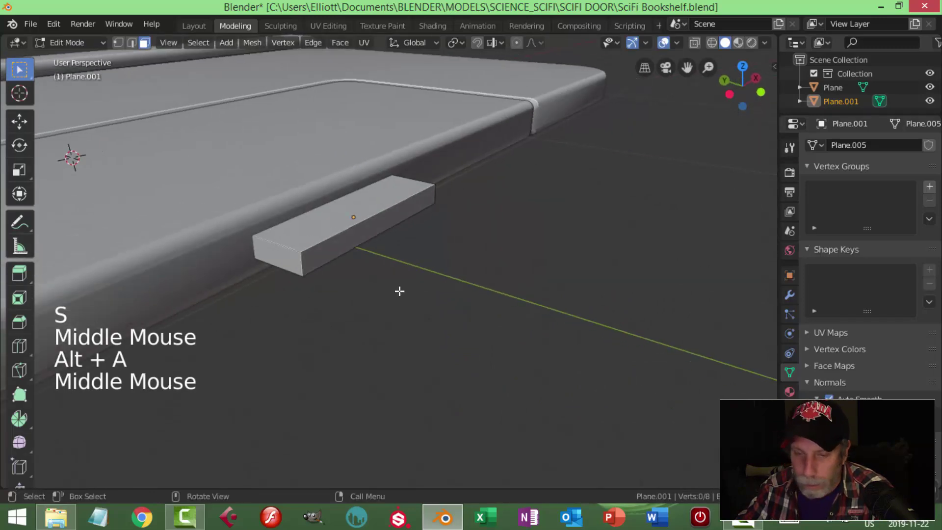
key(2)
click(275, 242)
shift+click(288, 269)
middle_drag(481, 261, 282, 251)
shift+click(558, 307)
shift+click(589, 302)
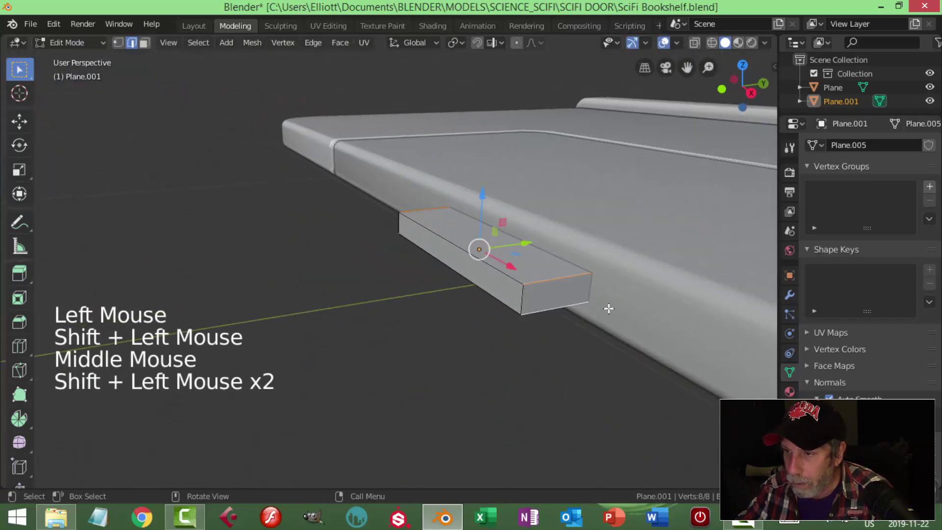
key(ctrl+b)
scroll(616, 318, up, 8)
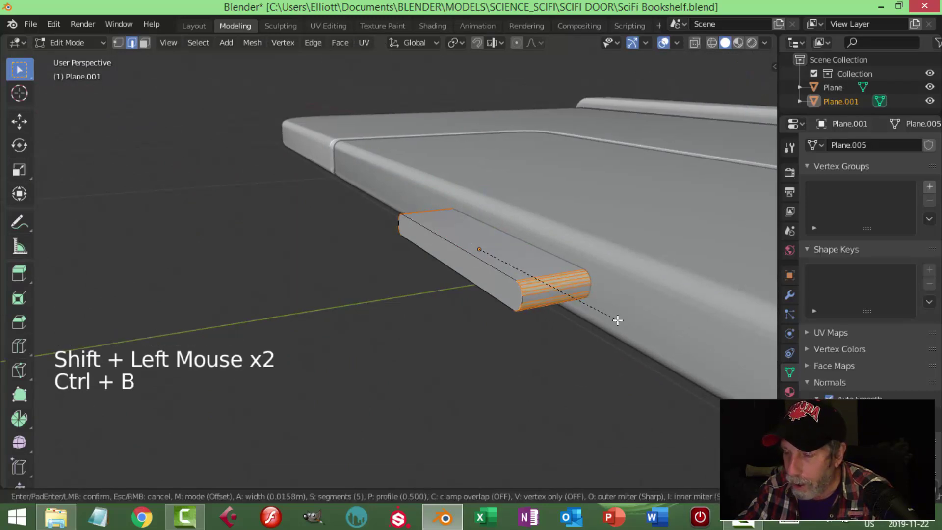
click(618, 320)
key(alt+a)
middle_drag(564, 318, 561, 329)
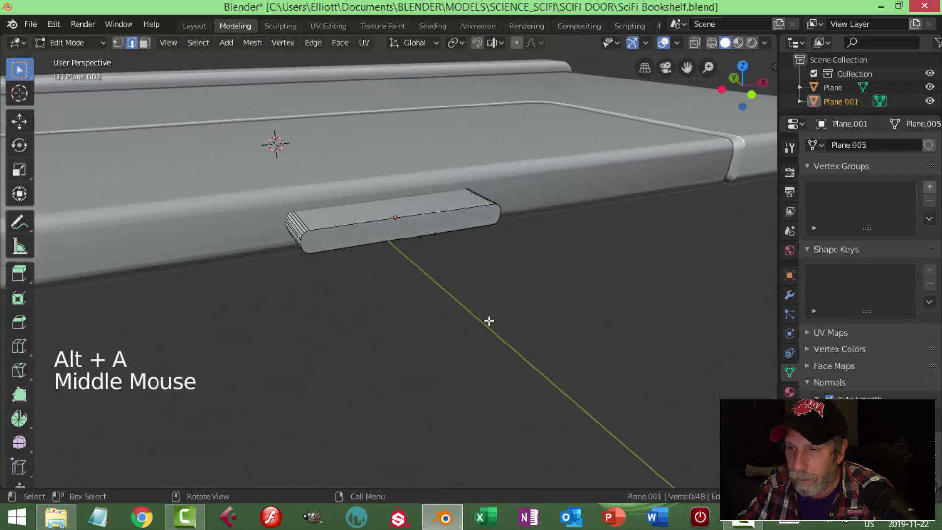
Return to Object Mode and nudge the rounded block to adjust its position in the panel's front edge
key(Tab)
scroll(368, 309, down, 3)
key(alt+a)
middle_drag(368, 309, 366, 286)
click(338, 259)
middle_drag(438, 296, 520, 290)
scroll(374, 290, up, 1)
scroll(518, 292, up, 3)
mouse_move(524, 221)
mouse_down()
mouse_move(491, 216)
mouse_move(512, 234)
mouse_up()
scroll(627, 280, down, 2)
middle_drag(626, 280, 532, 269)
scroll(614, 299, down, 2)
Add a Boolean modifier with the Difference operation to the panel, using the rounded block as the cutting object
click(557, 212)
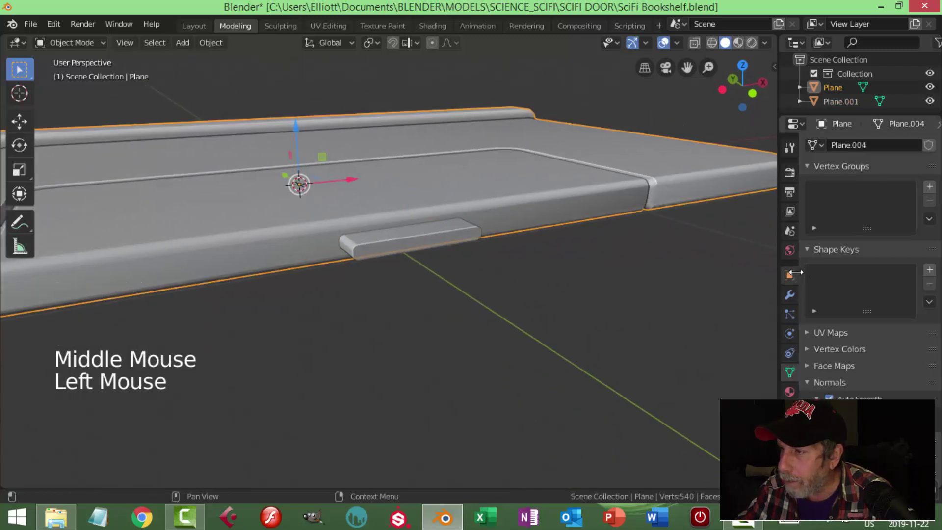
click(789, 293)
click(831, 147)
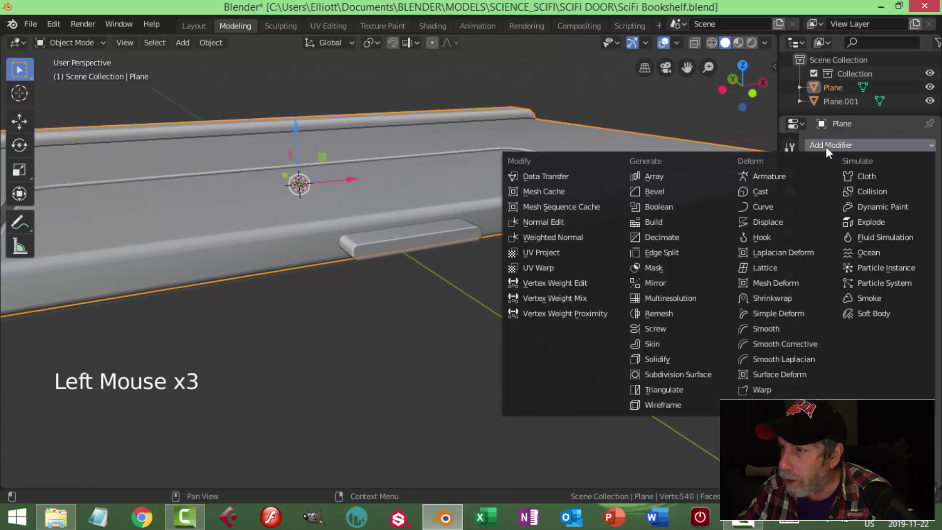
click(621, 206)
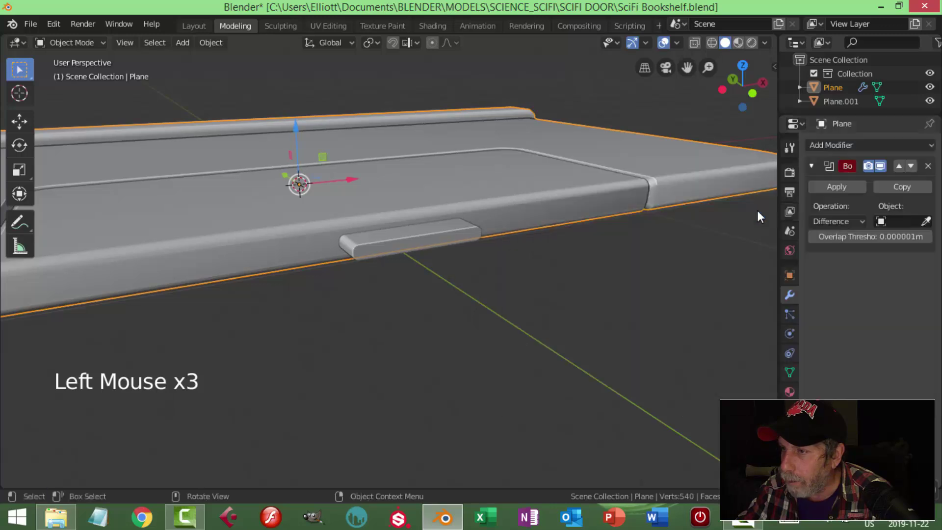
click(927, 222)
click(469, 225)
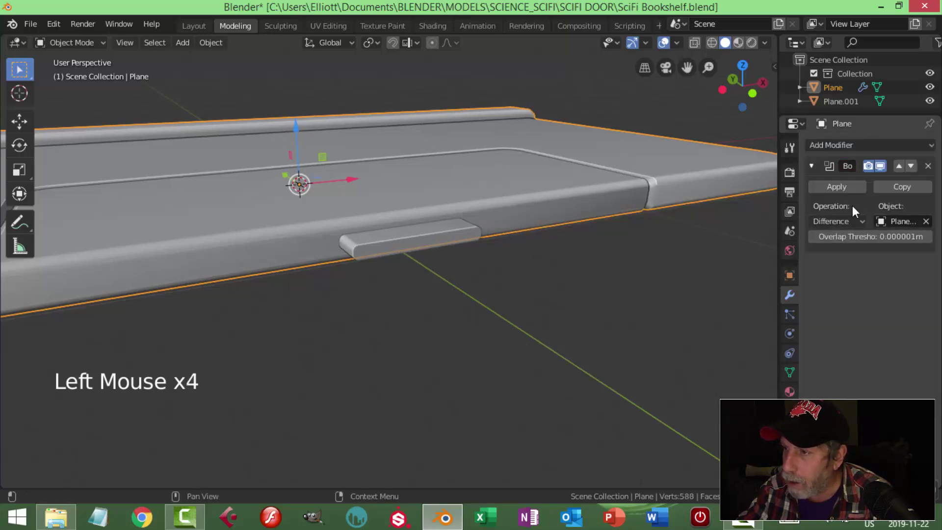
Apply the panel's Boolean modifier and delete the rounded cutter block
click(834, 187)
click(422, 232)
key(x)
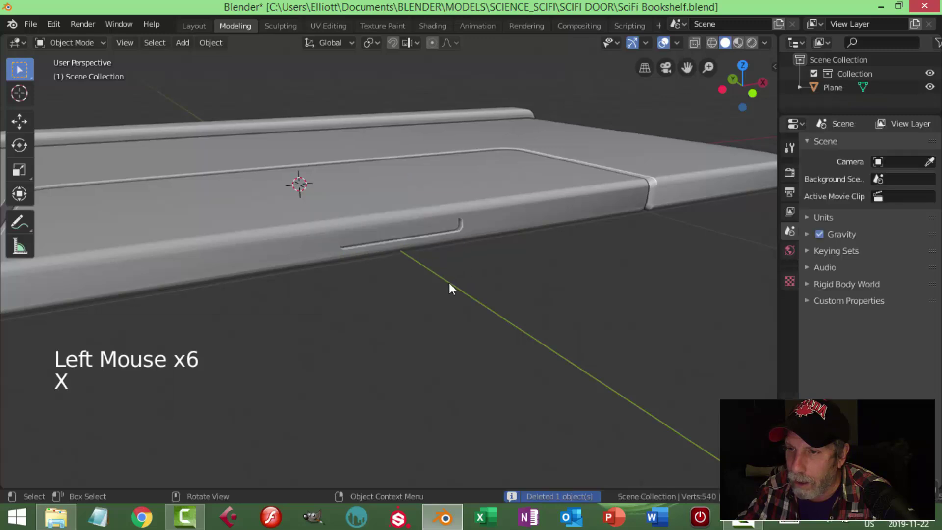
Select the recessed face inside the new slot in Edit Mode and scale it down slightly along Z
middle_drag(449, 280, 409, 277)
scroll(408, 265, up, 2)
click(419, 231)
key(Tab)
middle_drag(423, 233, 467, 257)
key(3)
click(435, 228)
scroll(458, 243, up, 2)
scroll(438, 242, up, 2)
key(s)
key(z)
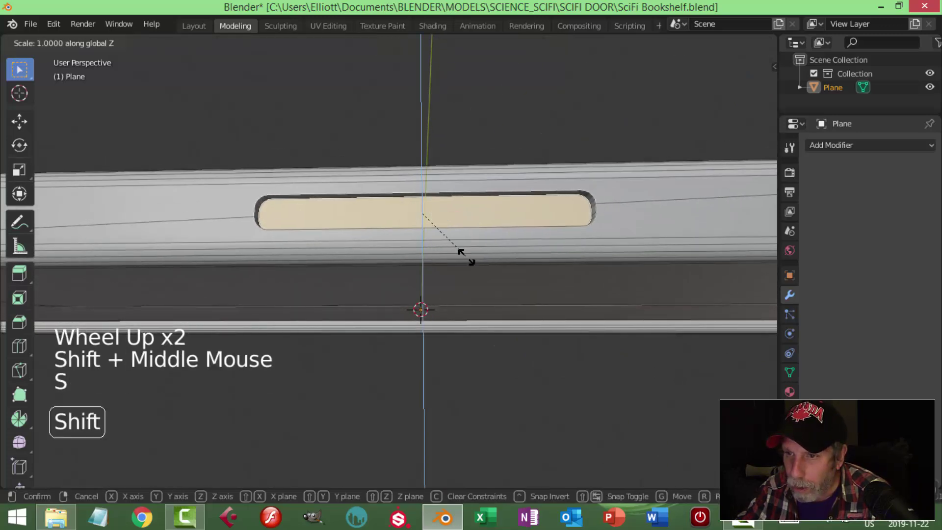
click(411, 214)
Scale the slot's recessed face along X to about 0.97 and return to Object Mode
middle_drag(537, 238, 571, 275)
key(s)
key(x)
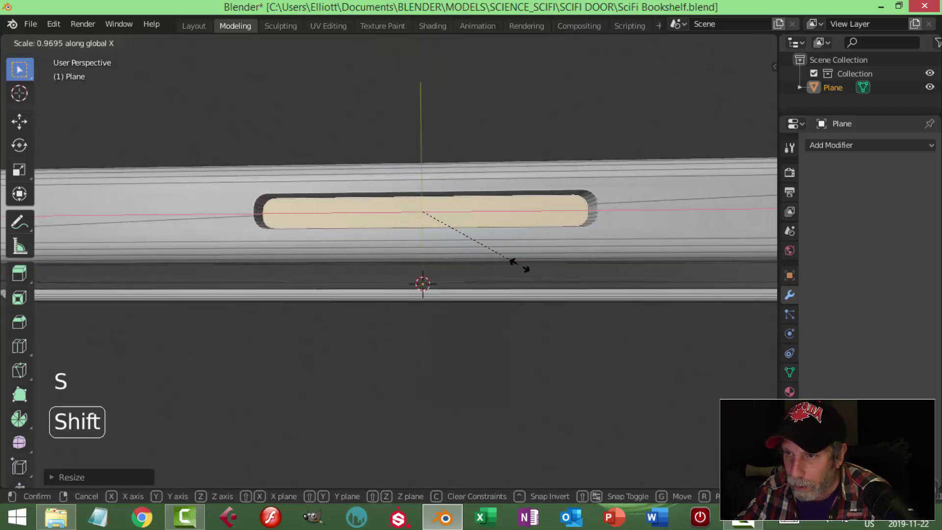
click(517, 264)
key(alt+a)
middle_drag(519, 263, 524, 275)
key(Tab)
Add a mesh cylinder at the 3D cursor
scroll(446, 263, down, 3)
middle_drag(445, 263, 507, 292)
scroll(486, 297, down, 3)
shift+middle_drag(419, 300, 457, 310)
middle_drag(457, 310, 526, 314)
middle_drag(526, 315, 524, 306)
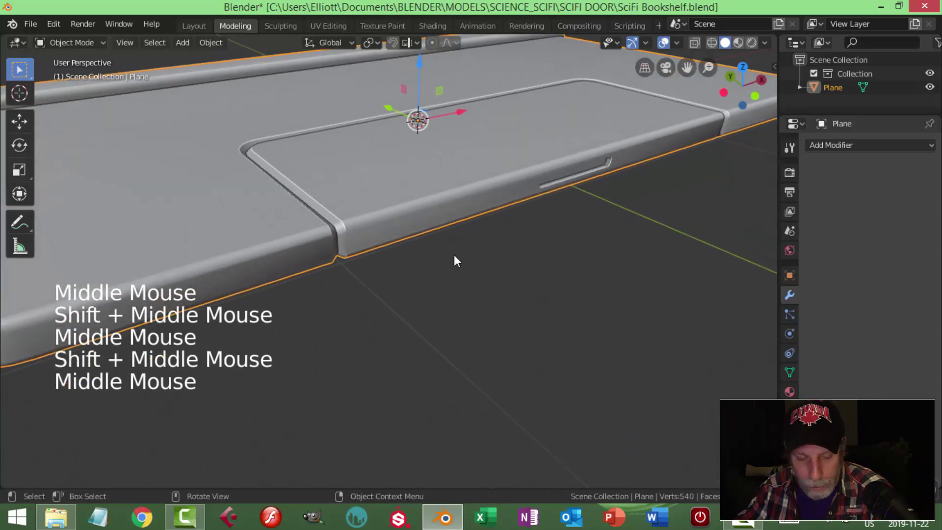
key(shift+a)
mouse_move(428, 236)
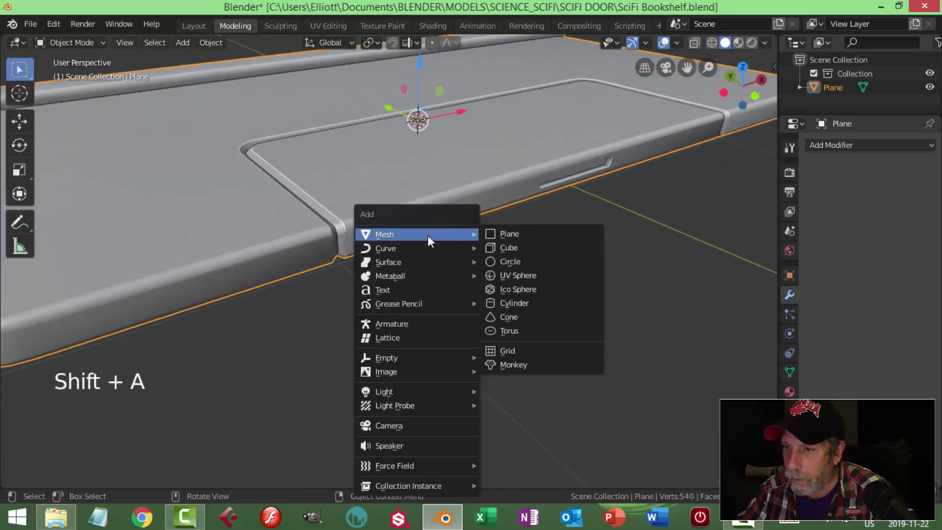
click(524, 301)
Rotate the cylinder 90 degrees about the X axis
scroll(431, 172, down, 5)
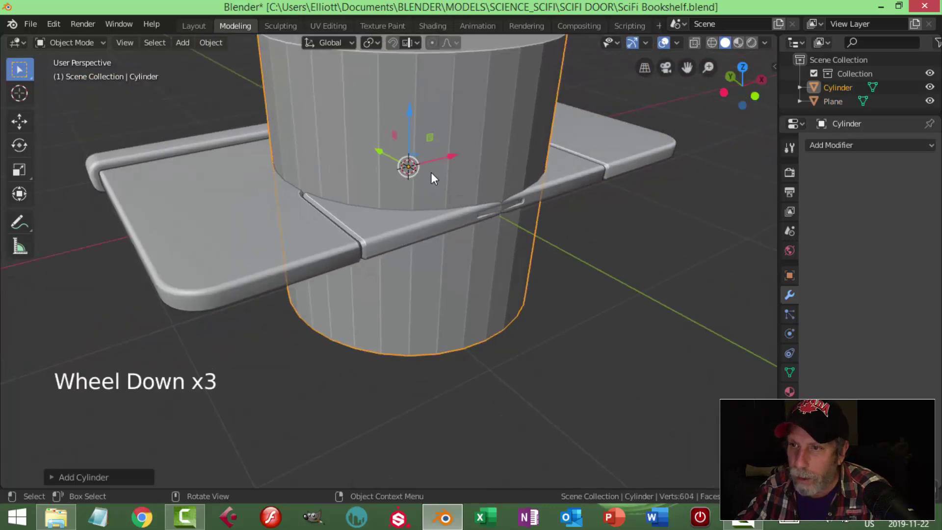
shift+middle_drag(419, 176, 379, 176)
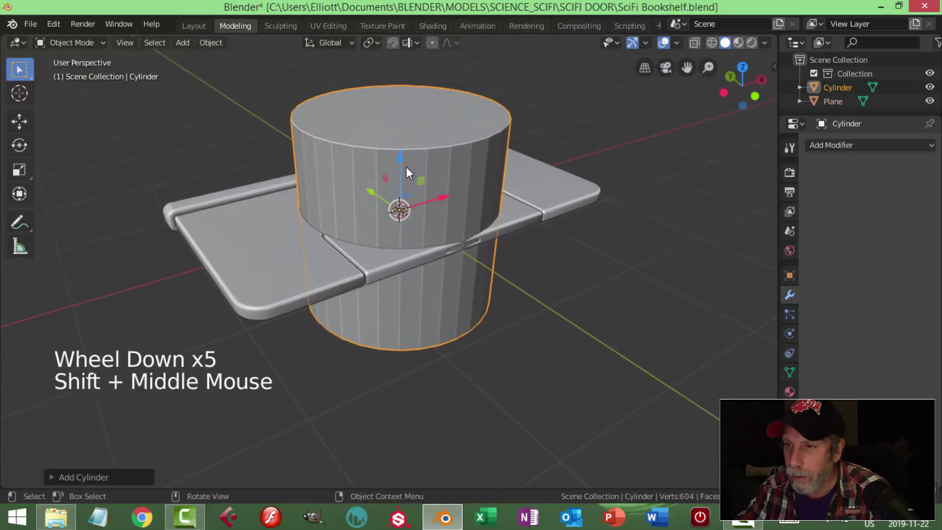
key(r)
key(x)
key(9)
key(0)
key(Return)
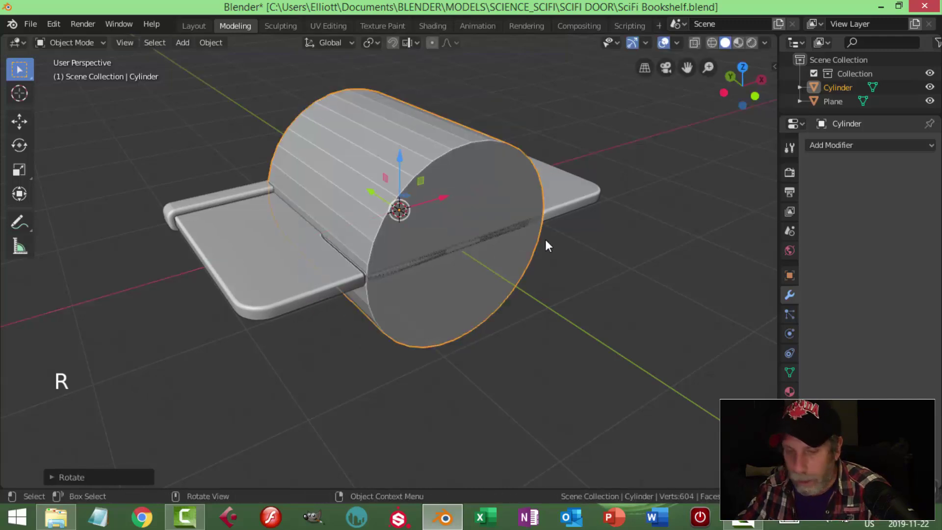
Shrink the cylinder's mesh to a small peg in Edit Mode and move it in front of the panel along Y
key(Tab)
key(s)
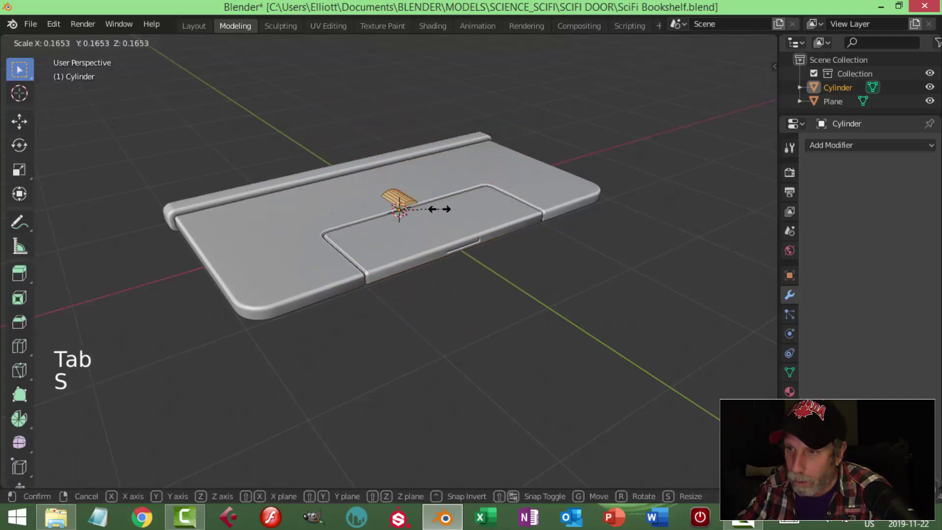
click(421, 210)
drag(400, 210, 506, 266)
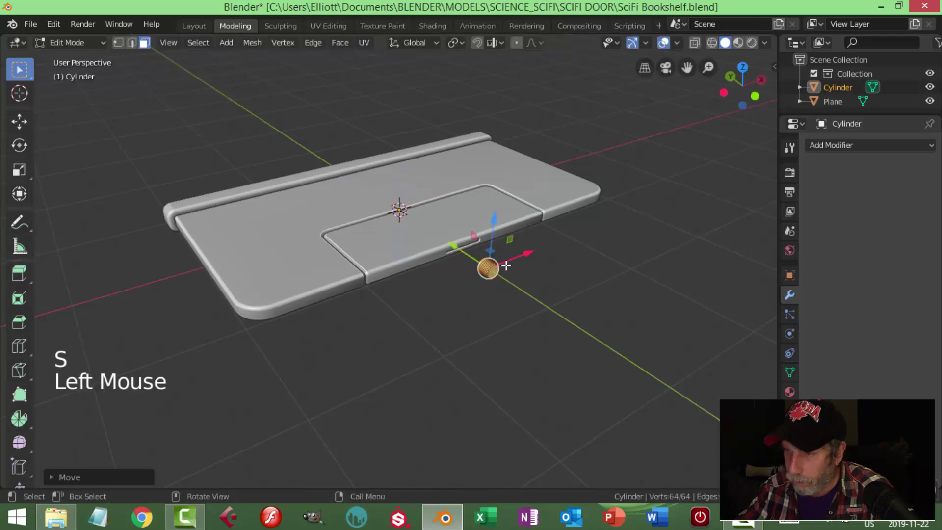
In front view, scale the peg down and move it onto the front edge, just inside the grooved section's left end
key(KP_1)
scroll(506, 265, up, 6)
key(s)
click(620, 269)
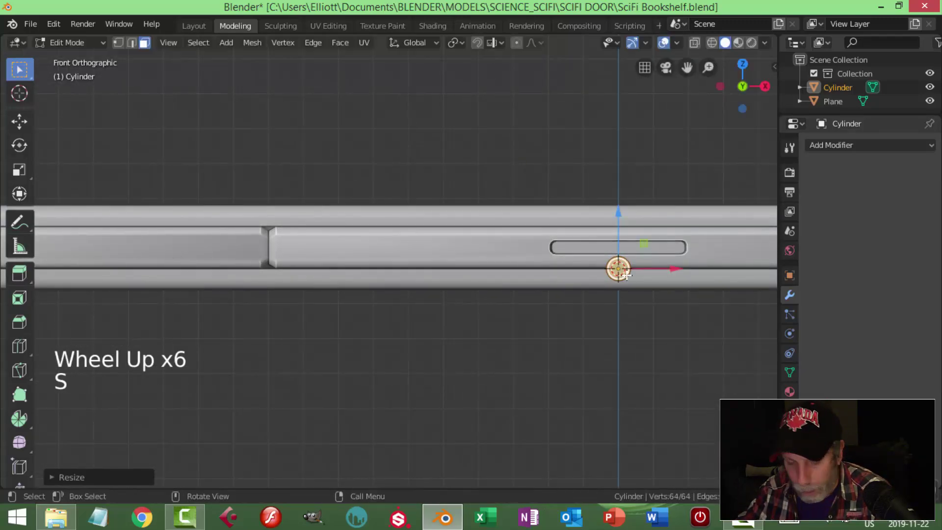
key(g)
click(327, 253)
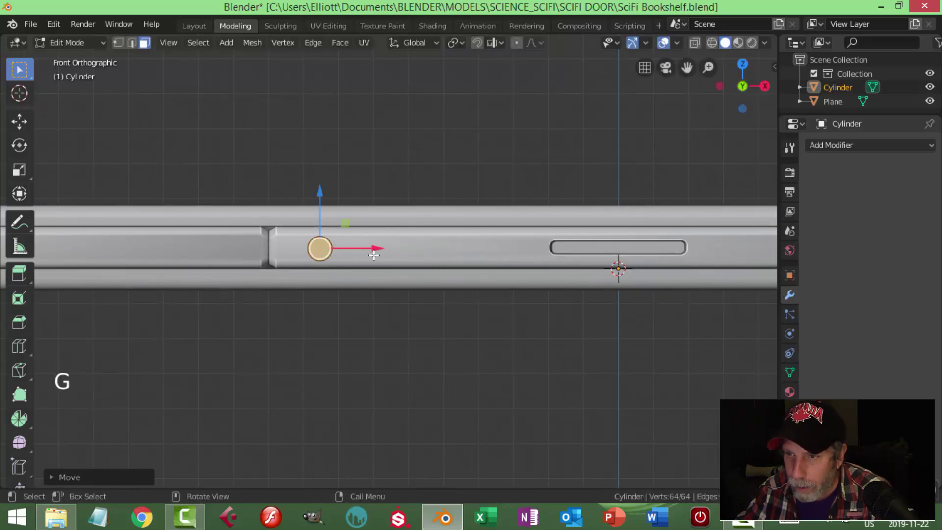
Fine-tune the peg's size so it is clearly narrower than the height of the front edge
scroll(353, 242, up, 3)
shift+middle_drag(326, 232, 371, 230)
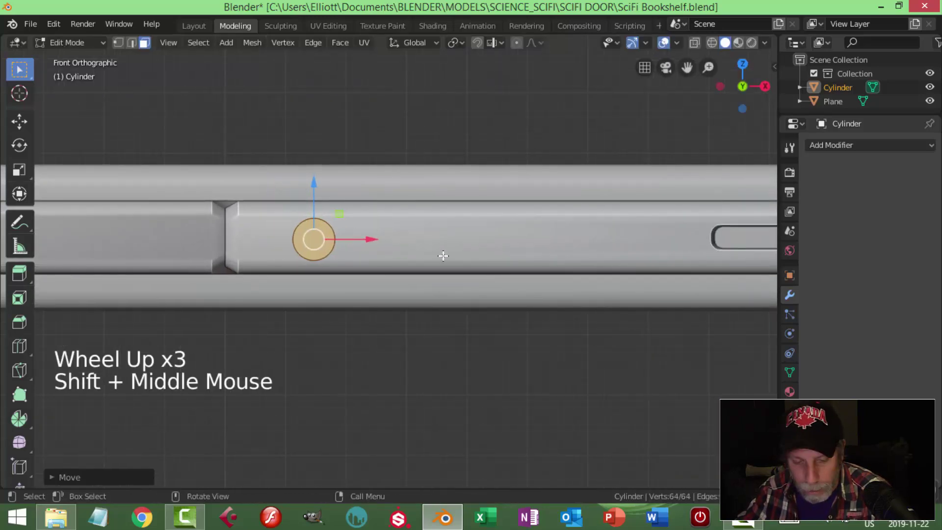
key(s)
click(391, 253)
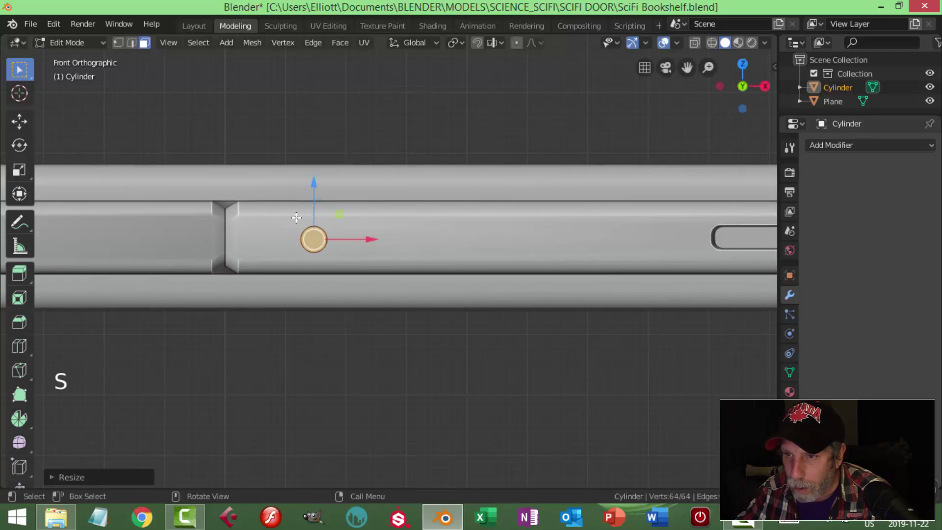
key(s)
click(392, 256)
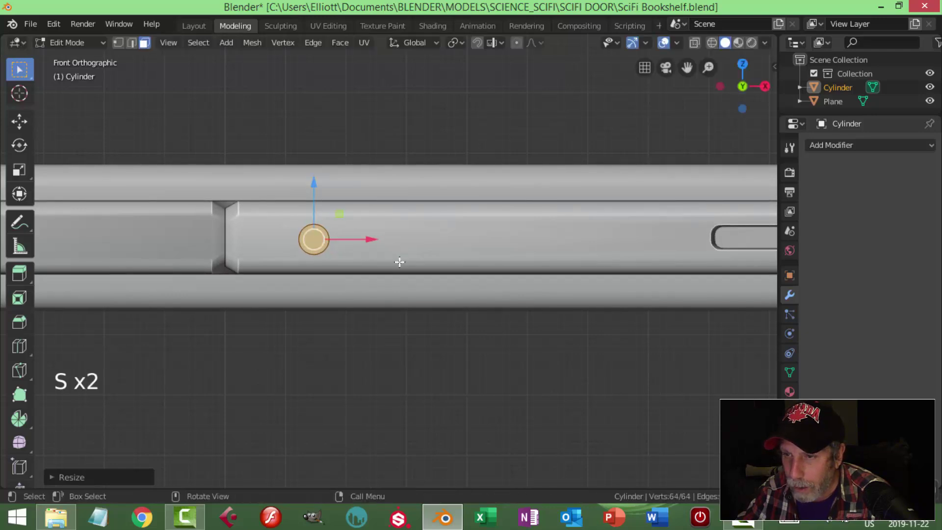
Move the peg along Y up to the panel's front edge and place a duplicate beside it along X
middle_drag(392, 256, 471, 295)
drag(653, 411, 371, 287)
middle_drag(422, 302, 433, 300)
key(shift+d)
click(438, 278)
Return to Object Mode and shift the pair of pegs slightly along Y at the front edge
key(Tab)
middle_drag(442, 280, 500, 330)
drag(326, 138, 334, 142)
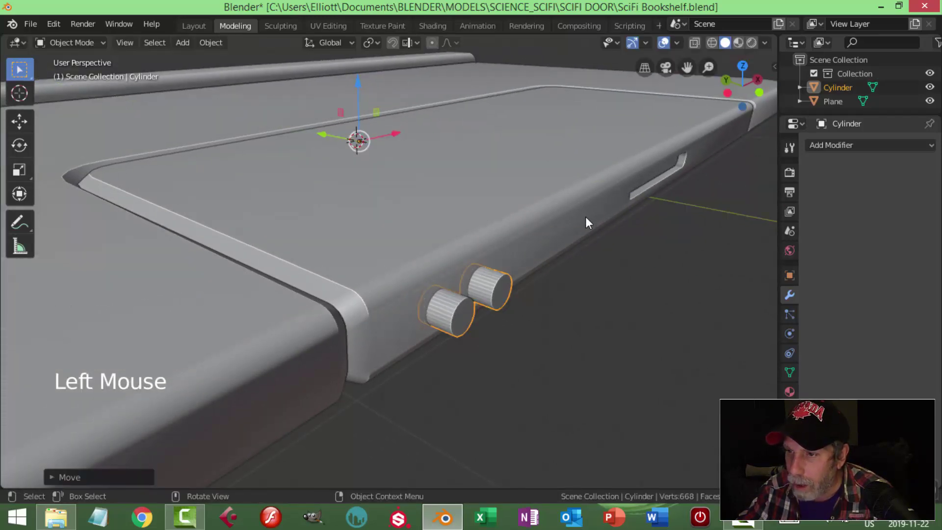
Add a Boolean Difference modifier to the panel with the pair of cylindrical pegs as the cutting object
scroll(549, 276, down, 1)
click(535, 230)
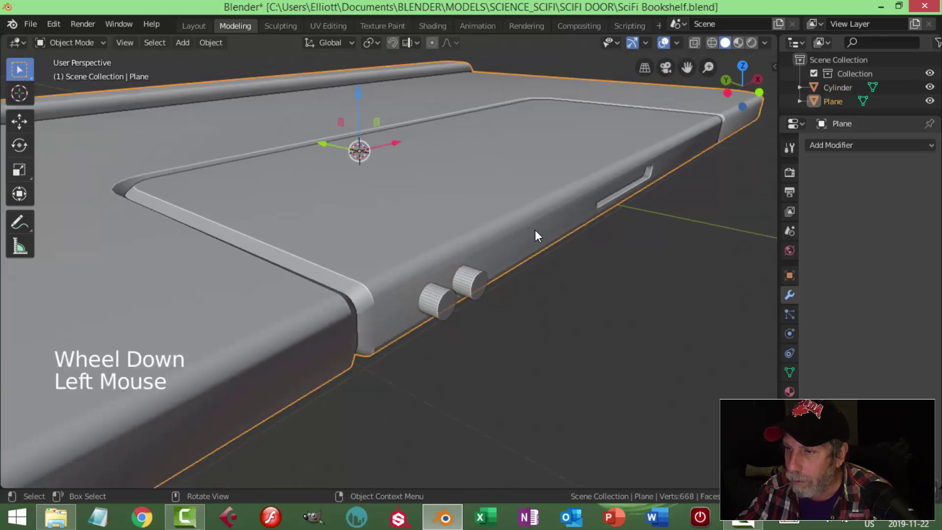
click(830, 147)
click(687, 204)
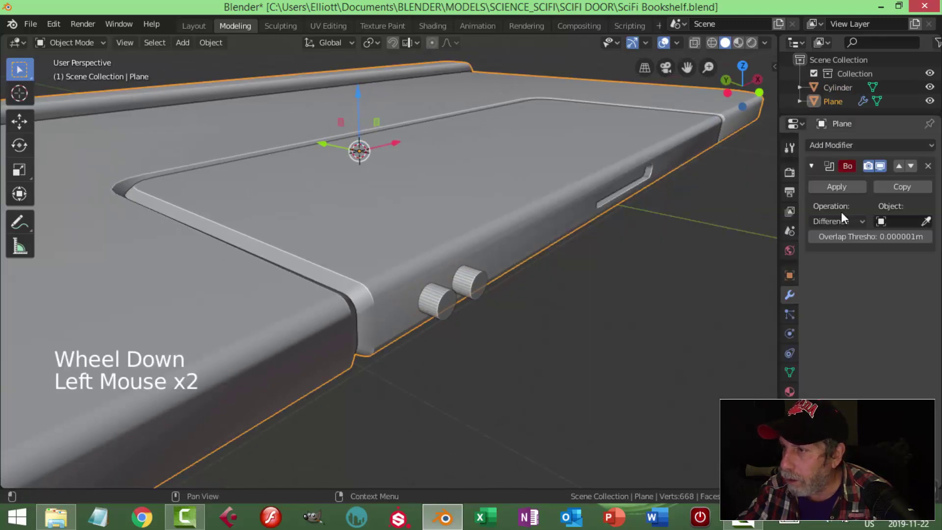
click(927, 222)
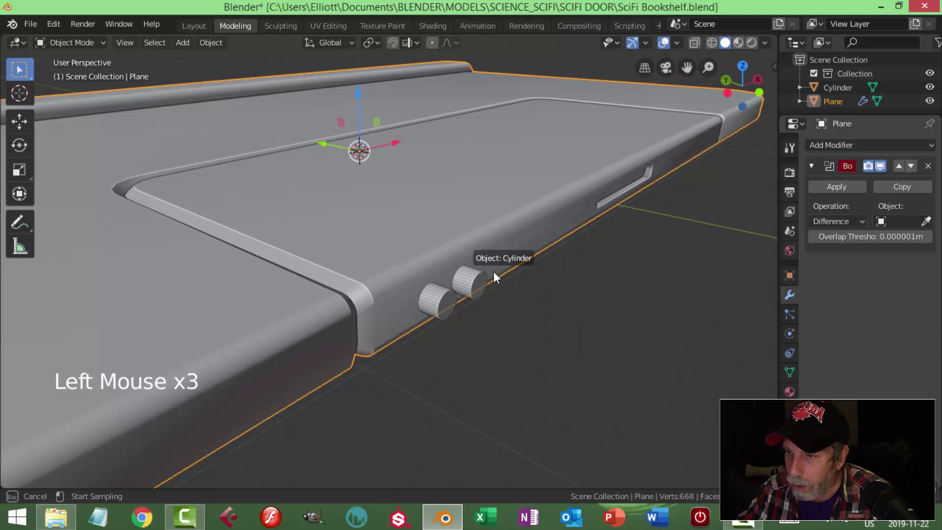
click(472, 275)
Apply the Boolean cut for the round holes and delete the cylinder object
click(837, 187)
click(485, 276)
key(x)
click(484, 276)
Select the circular end faces inside both round holes on the panel's front edge in Edit Mode
middle_drag(484, 276, 461, 284)
scroll(481, 282, down, 1)
click(472, 269)
scroll(523, 301, down, 2)
scroll(396, 302, up, 2)
scroll(426, 296, up, 1)
scroll(420, 294, up, 1)
key(Tab)
click(404, 279)
shift+click(457, 268)
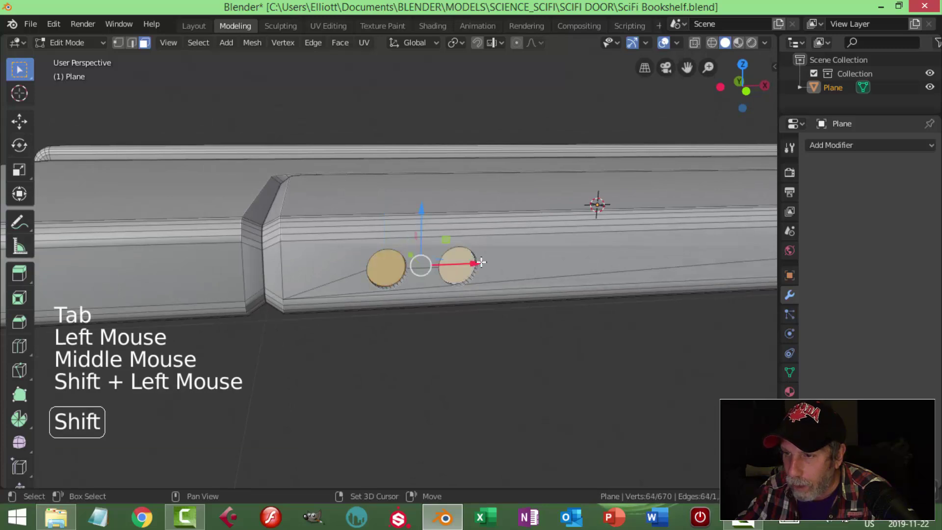
Set the pivot point to Individual Origins and scale the two hole faces down to about 0.79
key(s)
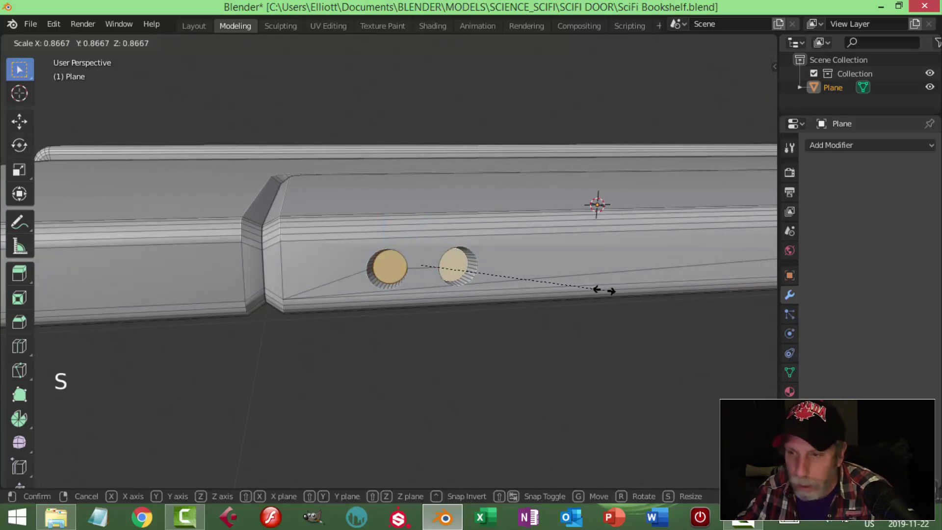
click(577, 188)
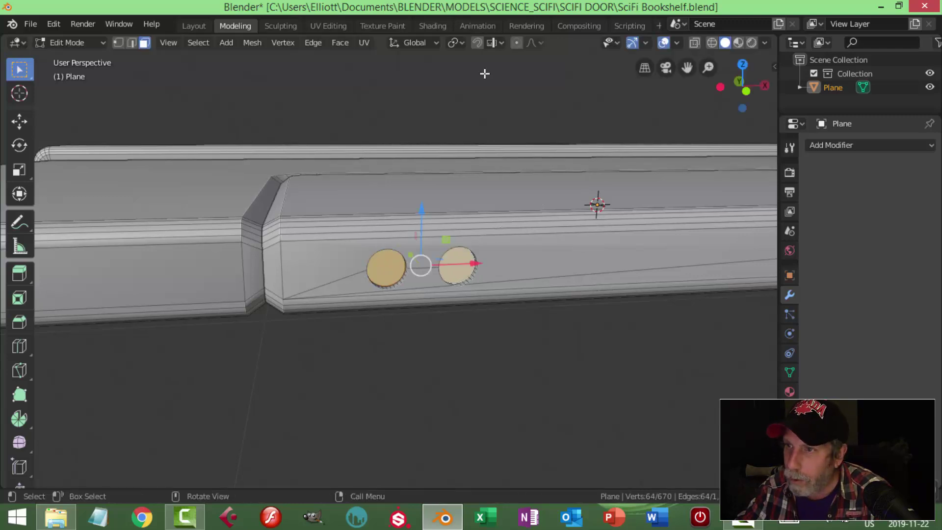
click(457, 42)
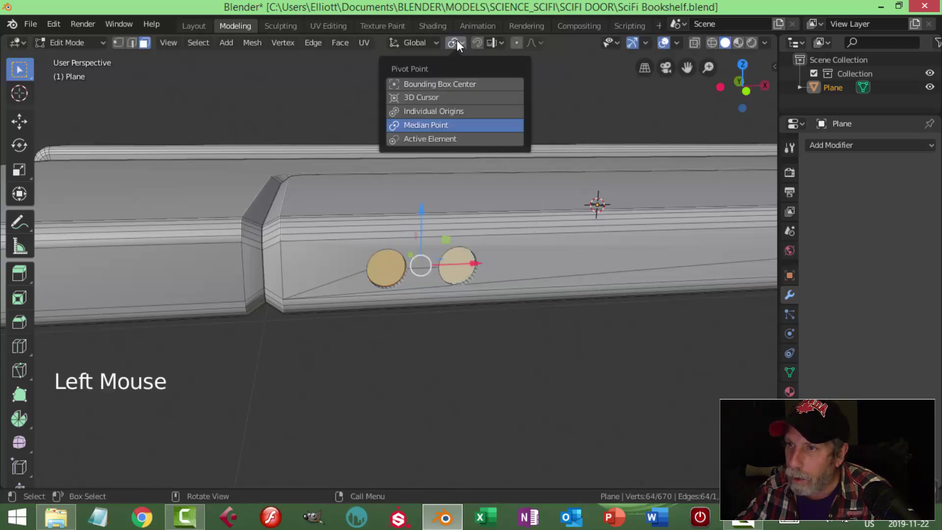
click(419, 109)
scroll(608, 312, up, 2)
middle_drag(607, 301, 597, 291)
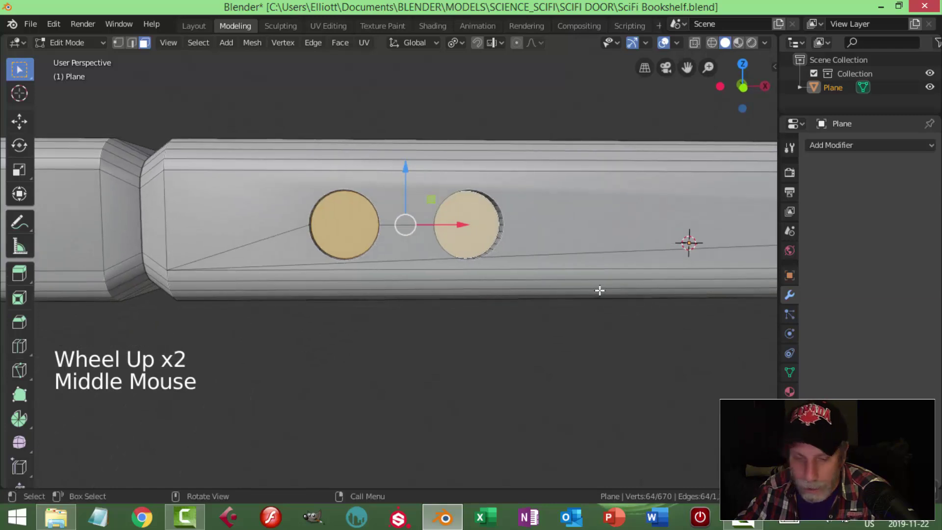
key(s)
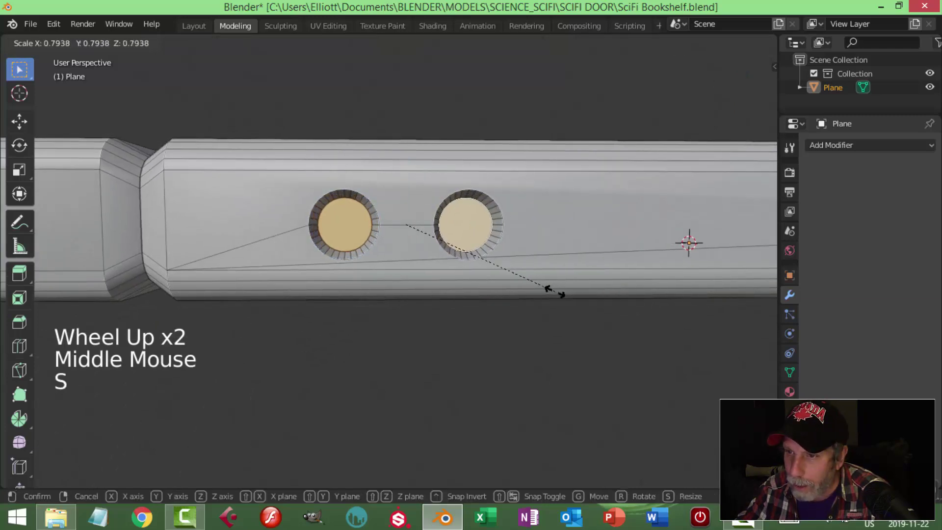
click(555, 292)
Clear the face selection, set the Edit Mode pivot point back to Median Point and return to Object Mode
key(alt+a)
key(Tab)
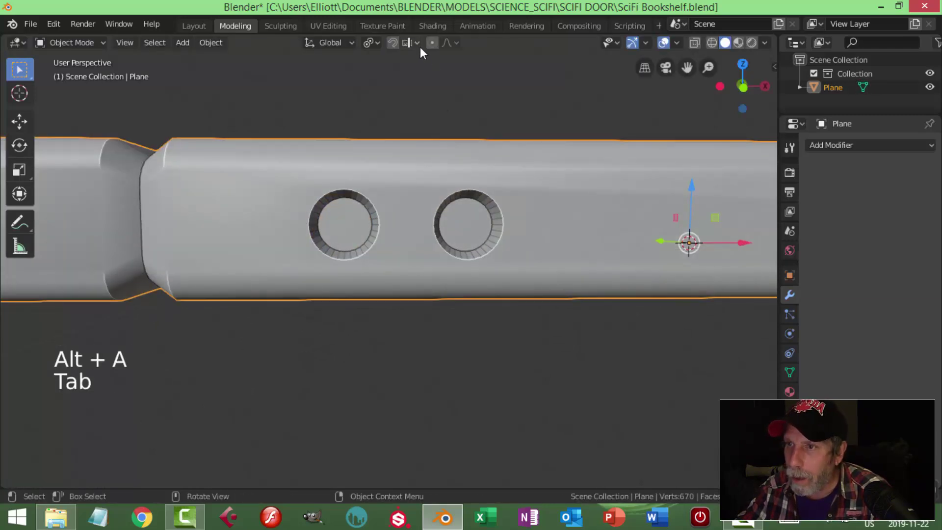
click(479, 214)
key(Tab)
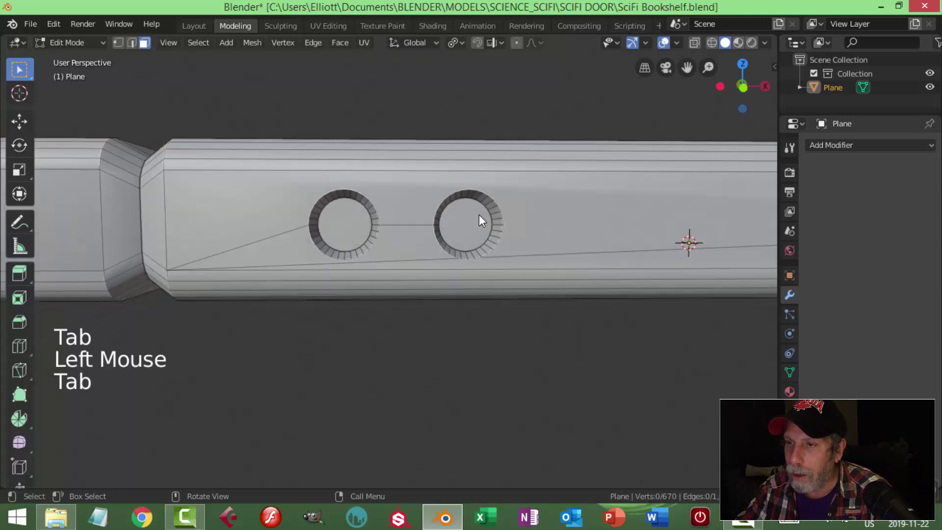
click(456, 43)
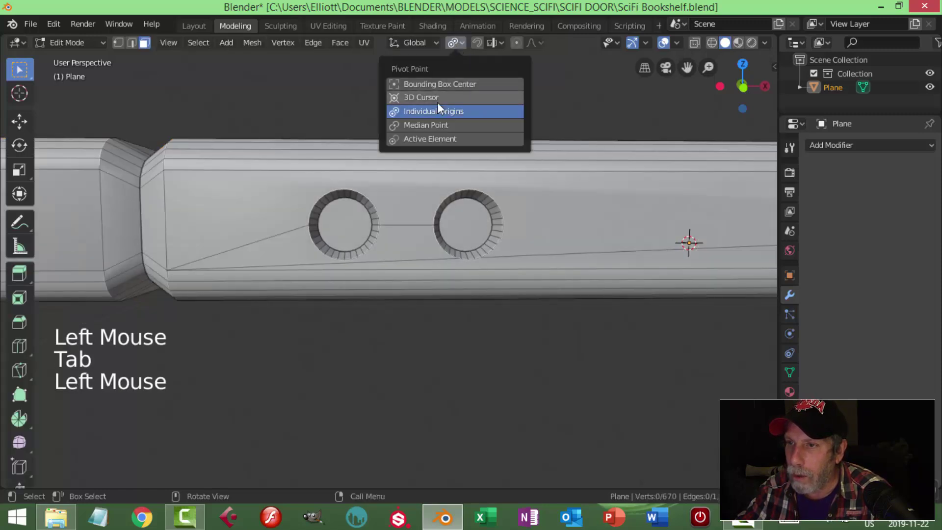
click(428, 126)
key(Tab)
Examine the front edge faces around the round holes and the slot by selecting them in Edit Mode
scroll(490, 222, down, 4)
key(alt+a)
middle_drag(494, 227, 488, 265)
click(499, 262)
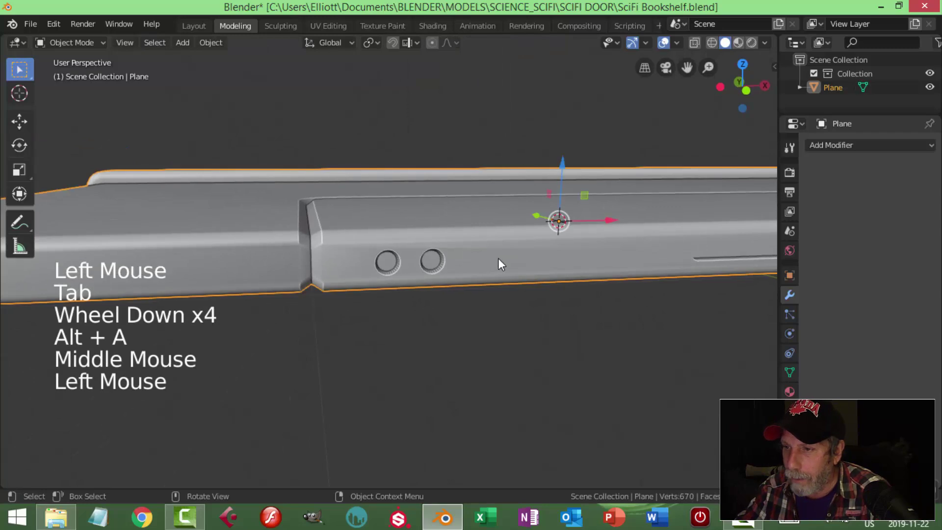
key(Tab)
click(553, 265)
shift+click(644, 270)
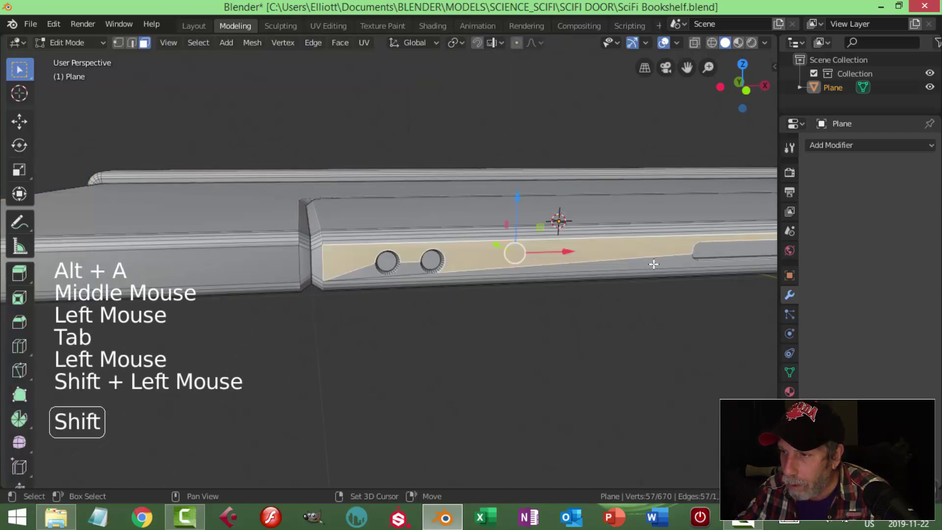
scroll(657, 272, down, 2)
shift+middle_drag(657, 273, 482, 282)
scroll(469, 293, up, 1)
key(alt+a)
key(Tab)
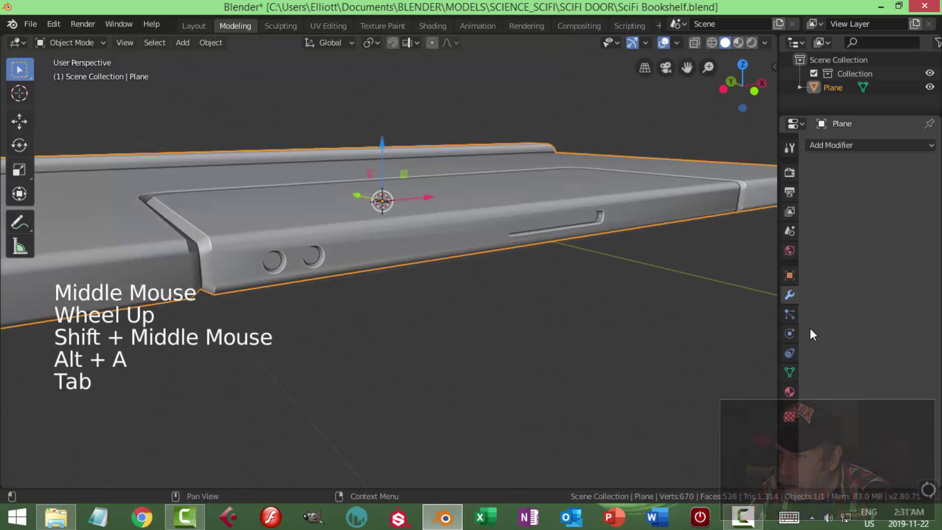
Set the panel's Auto Smooth angle to 22° and deselect the panel
click(790, 372)
click(890, 420)
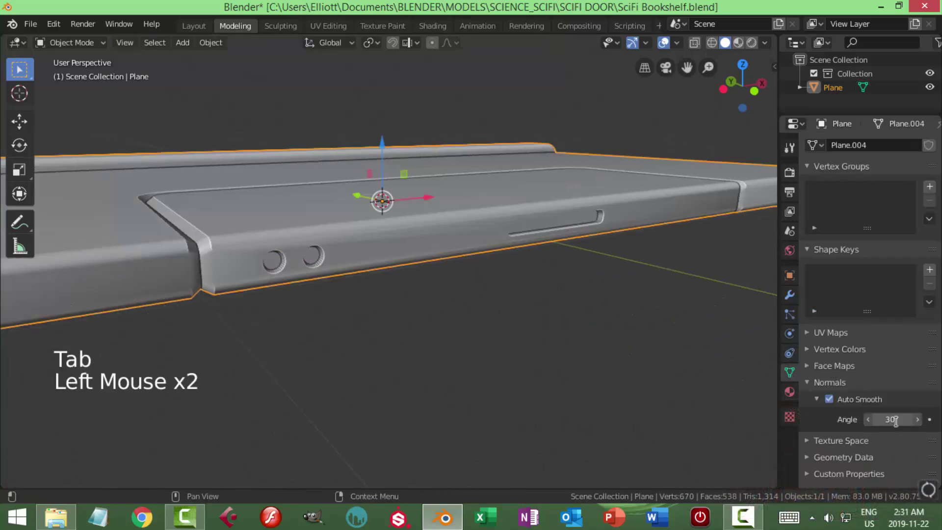
text(22)
key(Return)
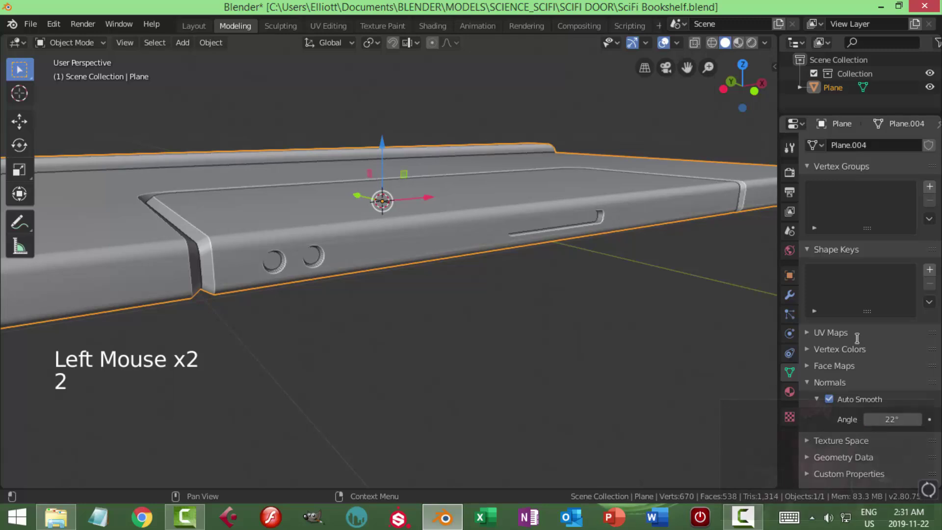
scroll(551, 274, down, 1)
key(alt+a)
scroll(541, 258, down, 4)
middle_drag(536, 249, 489, 269)
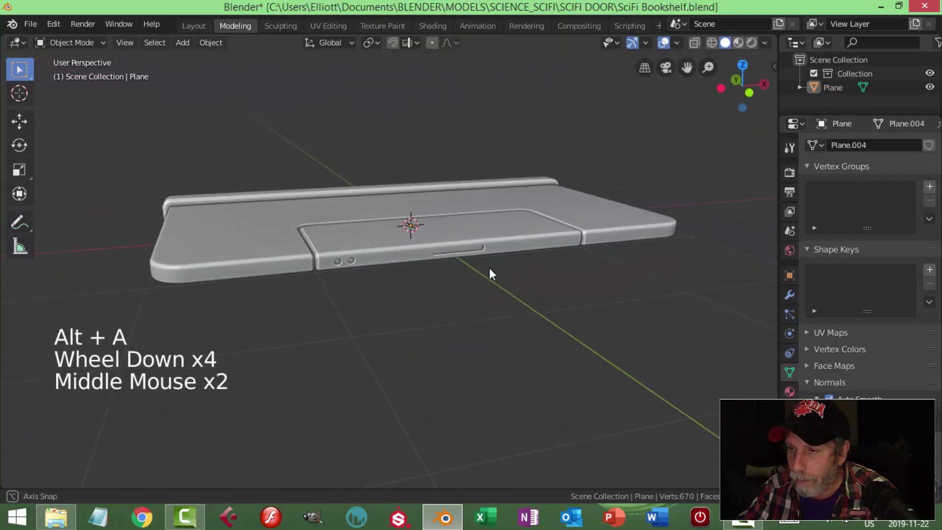
Add a new material to the panel and darken its Base Color to near black
scroll(505, 251, up, 2)
click(518, 234)
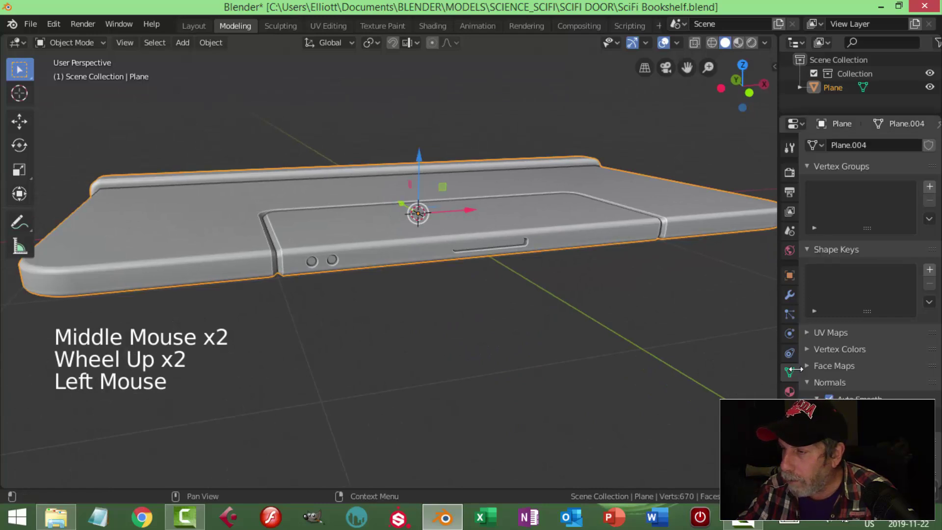
click(789, 391)
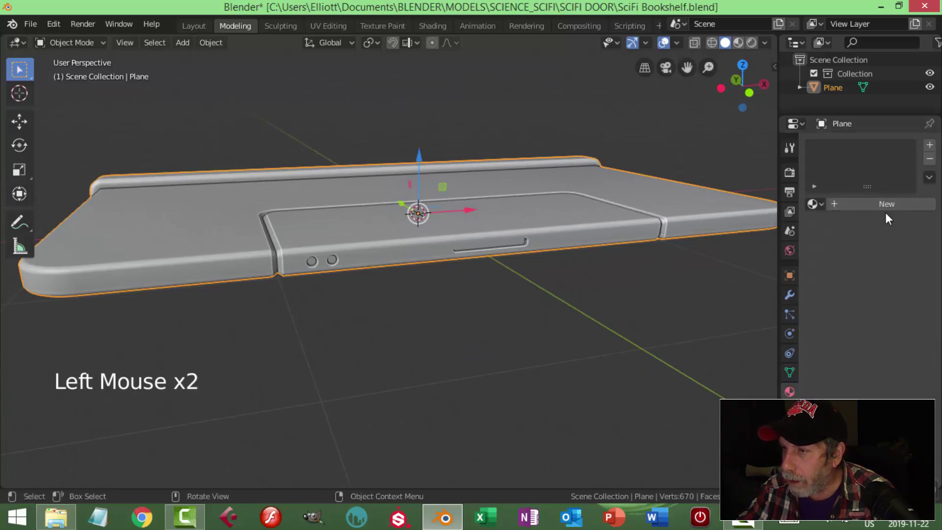
click(854, 205)
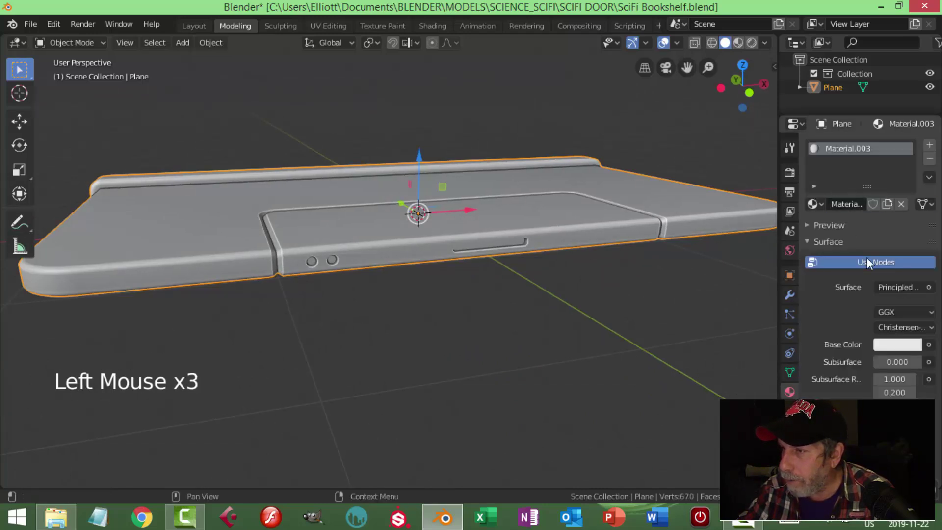
click(897, 344)
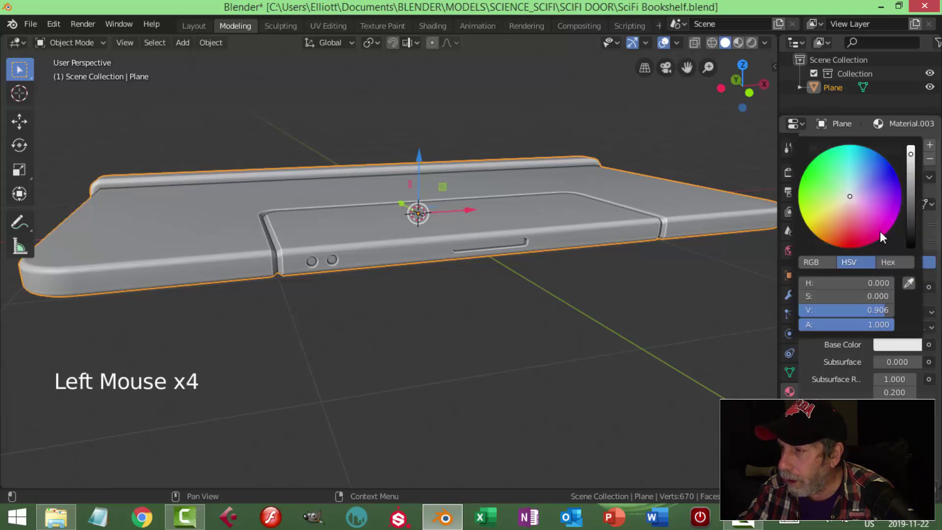
drag(912, 220, 910, 239)
Display the panel in LookDev viewport shading to preview its dark material
scroll(413, 265, down, 2)
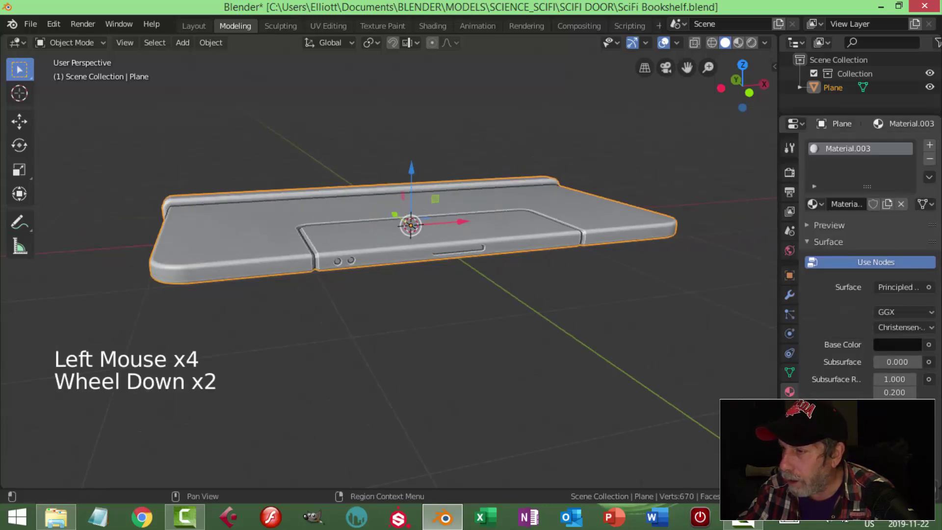
scroll(860, 393, down, 1)
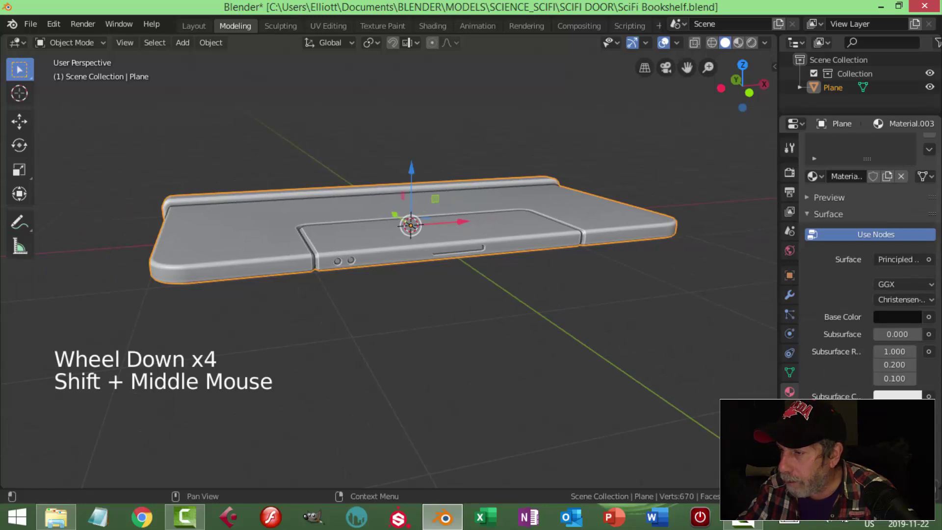
scroll(834, 408, up, 1)
scroll(835, 407, down, 3)
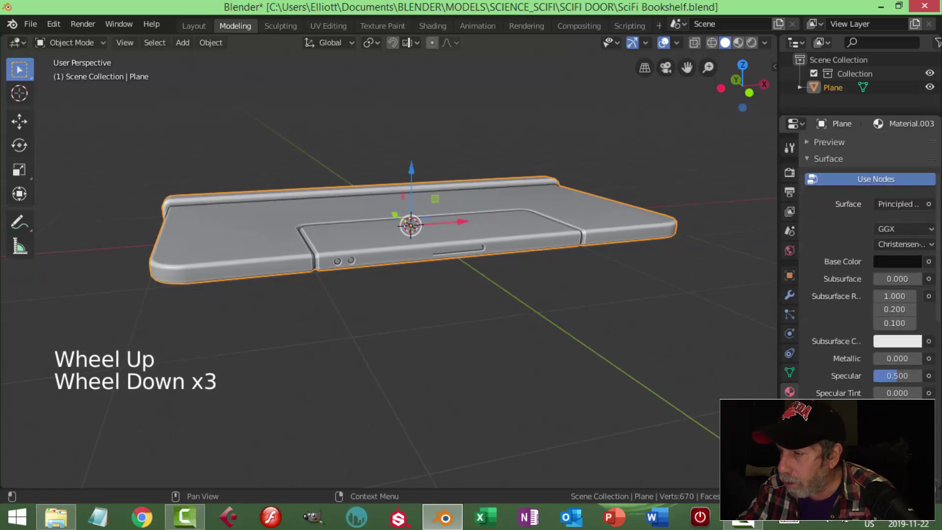
click(930, 394)
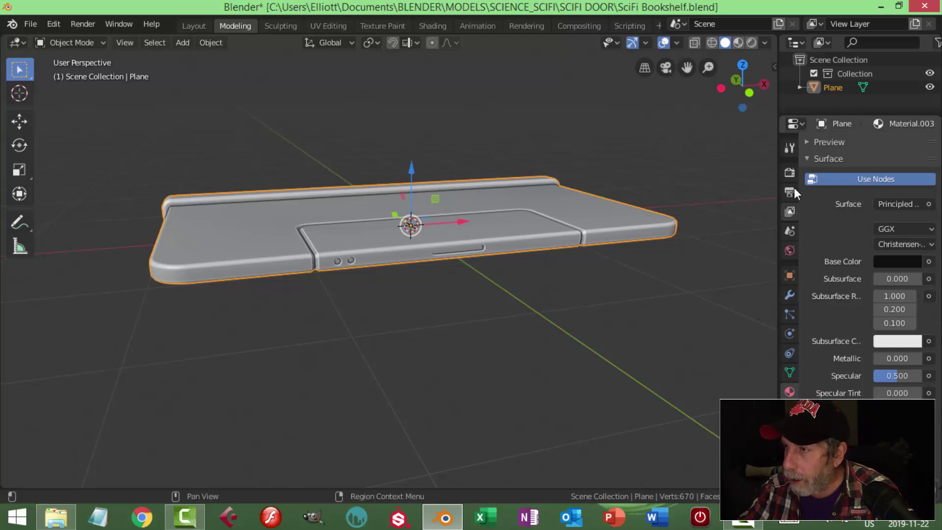
click(739, 43)
mouse_move(631, 145)
middle_down()
mouse_move(565, 214)
mouse_move(570, 231)
middle_up()
scroll(584, 173, down, 4)
scroll(584, 175, up, 2)
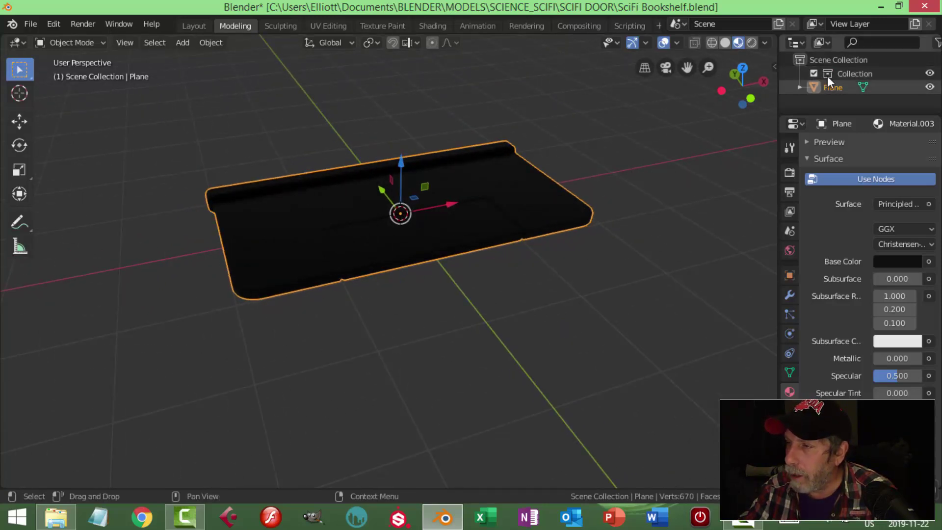
Add a Point light, shift it along X towards the panel's left end and raise it above the surface
key(shift+a)
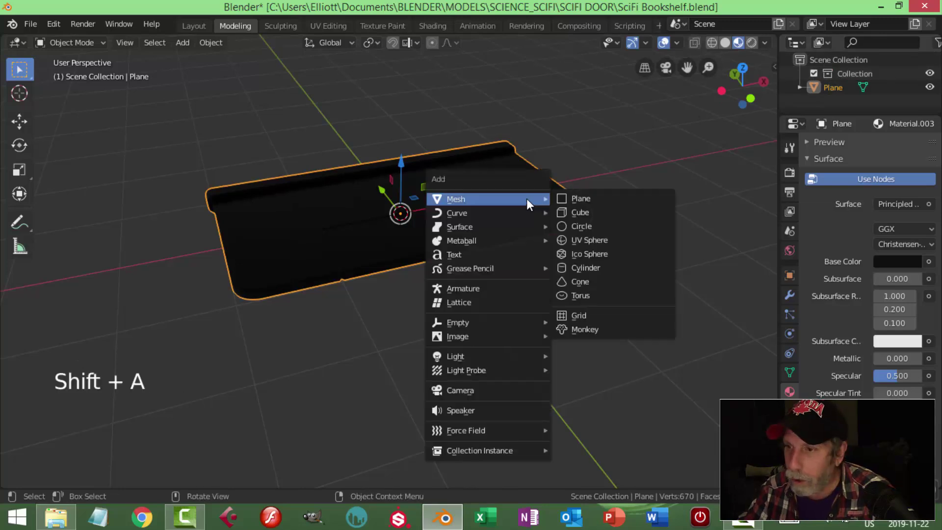
mouse_move(486, 356)
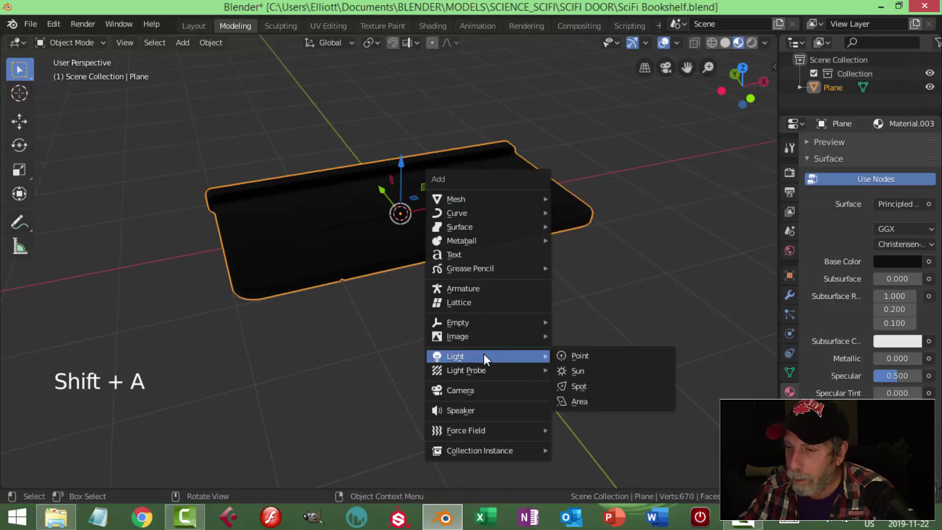
click(568, 356)
middle_drag(569, 311, 475, 227)
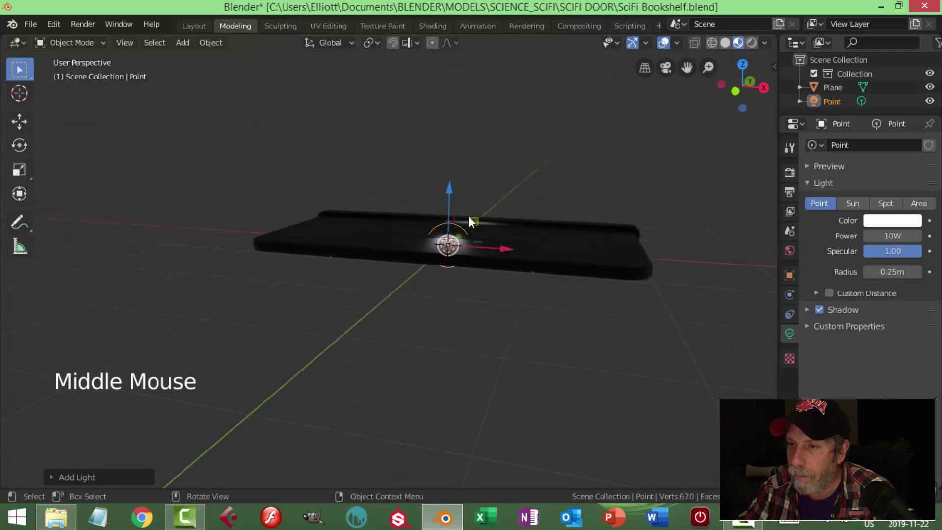
drag(452, 195, 384, 194)
drag(336, 143, 336, 114)
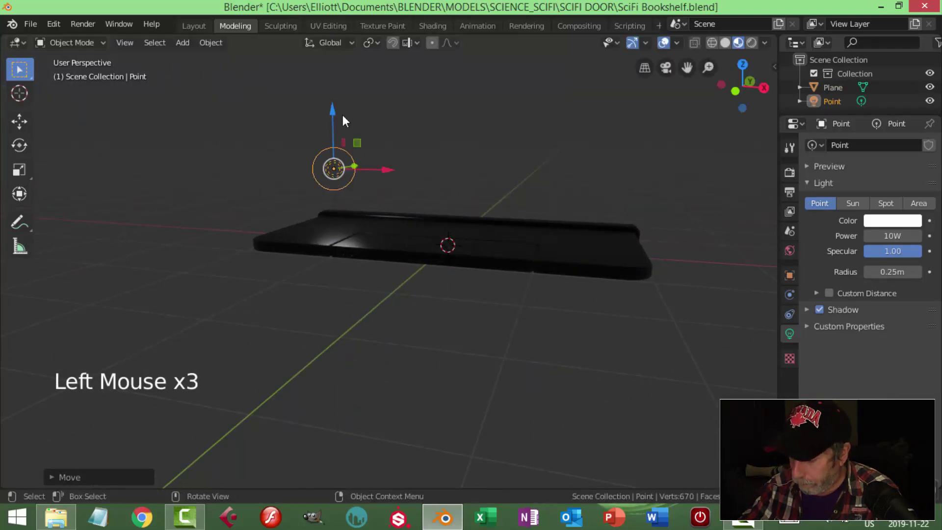
Move the point light over the panel's back left corner in top view and raise it slightly along Z
key(KP_7)
key(g)
click(312, 35)
middle_drag(312, 34, 347, 94)
drag(305, 57, 304, 35)
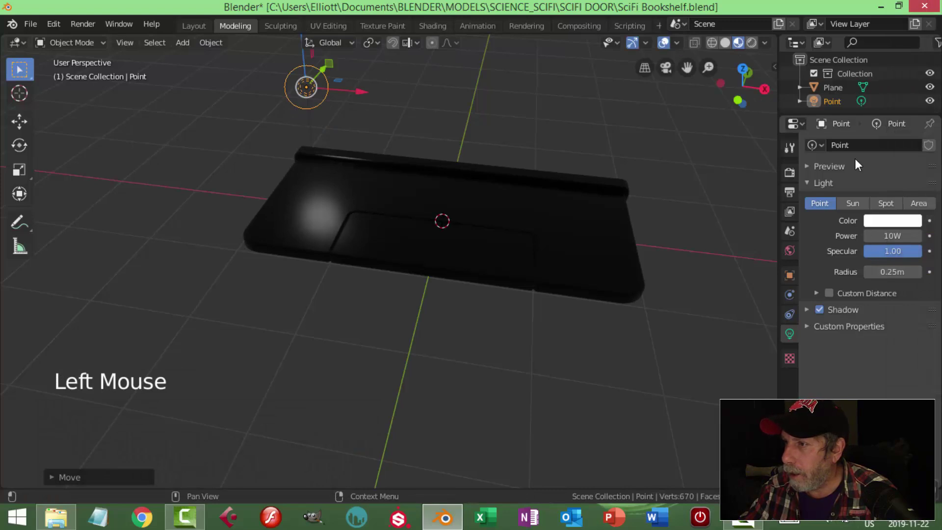
Set the point light's color to orange and its power to 400 W
click(788, 174)
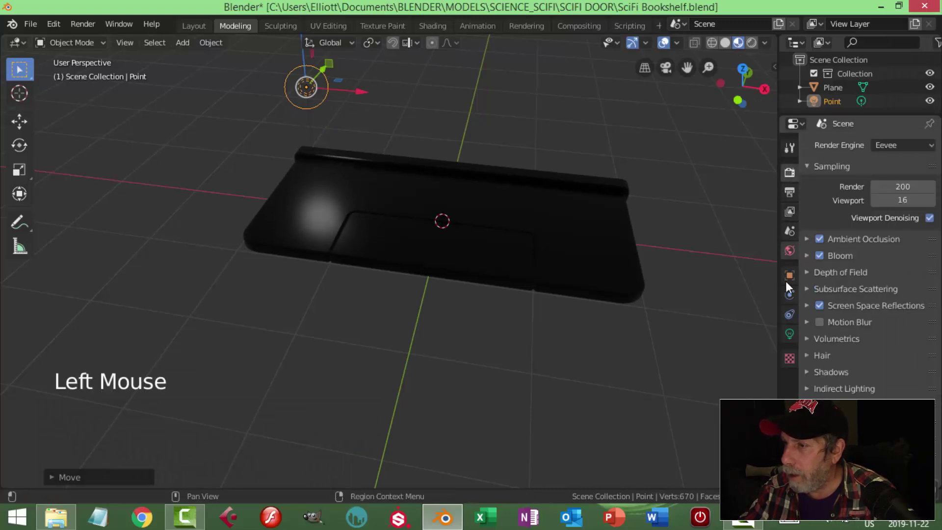
click(789, 334)
click(887, 222)
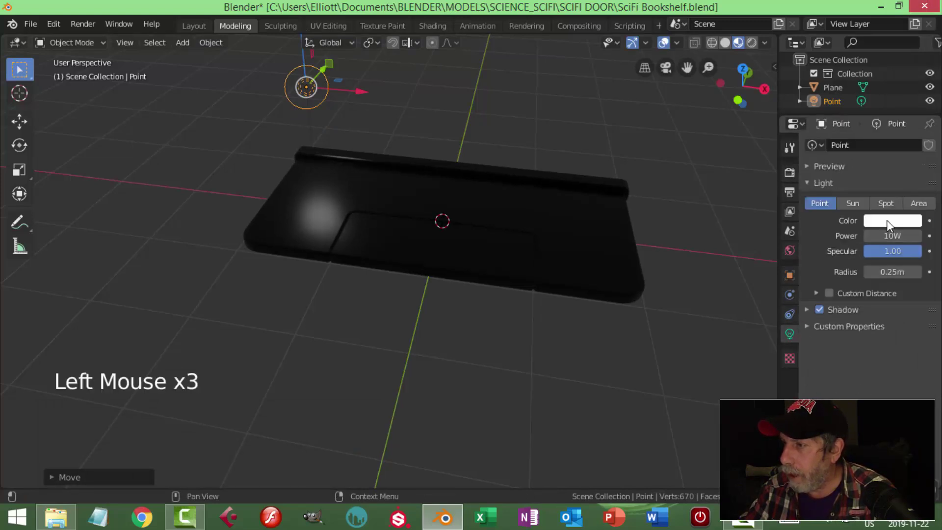
click(835, 115)
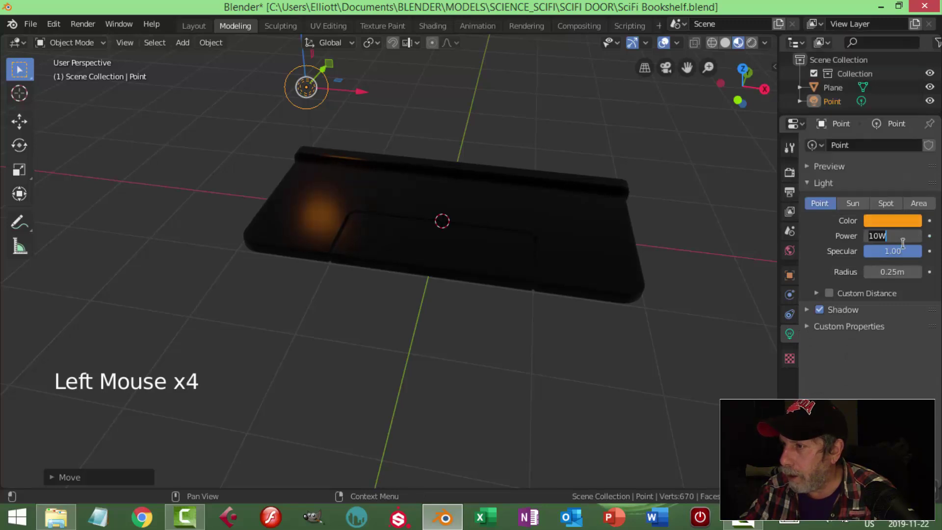
text(400)
key(Return)
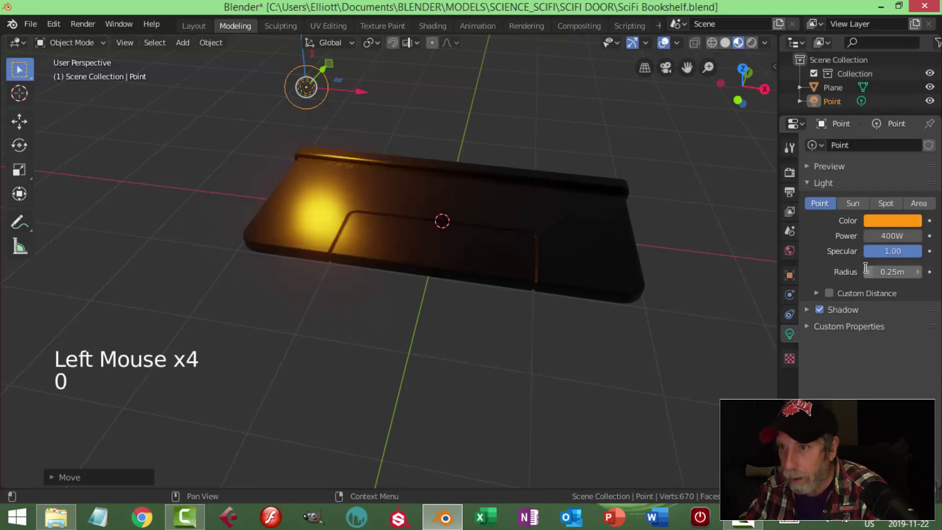
Raise the orange point light further above the panel along Z
scroll(349, 183, down, 2)
middle_drag(410, 195, 290, 172)
drag(231, 156, 225, 127)
Duplicate the orange point light in top view and place the copy over the panel's front right corner
key(KP_7)
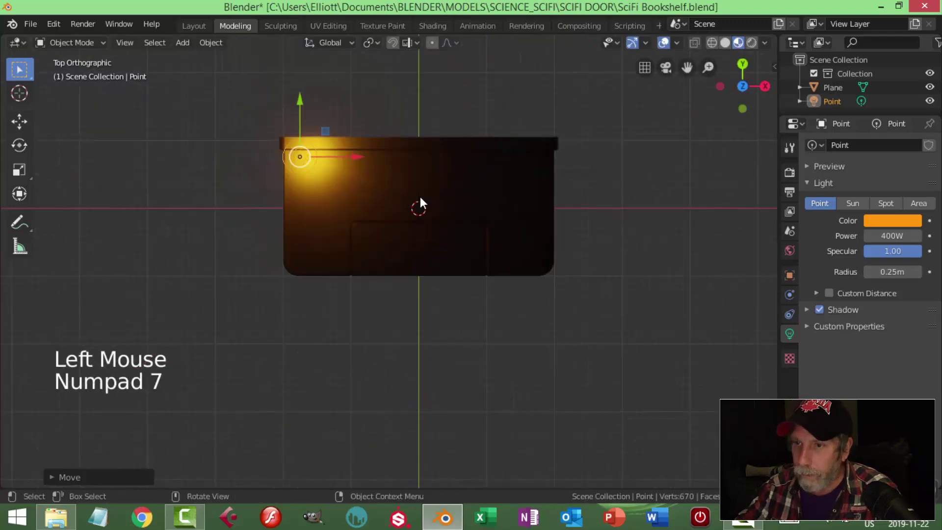
key(shift+d)
key(g)
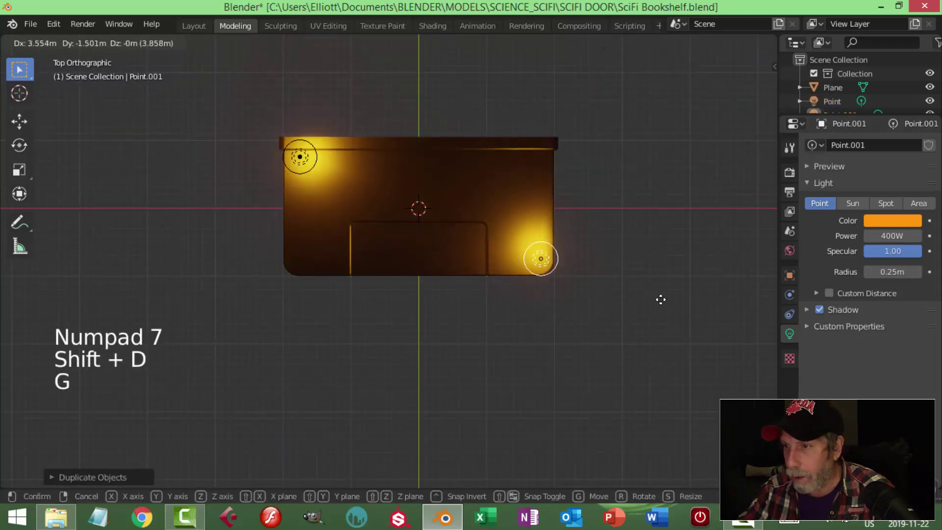
click(663, 307)
Set the duplicated point light's color to bright blue
click(892, 220)
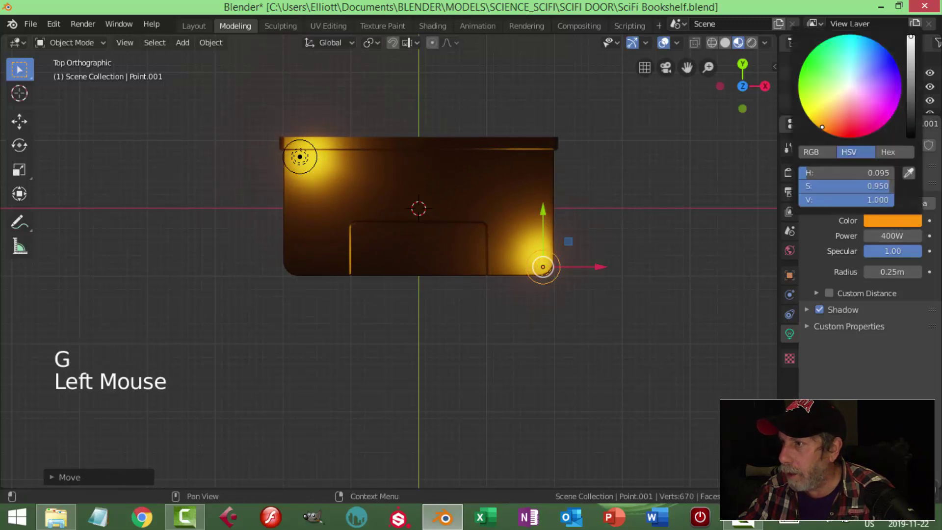
click(872, 54)
middle_drag(711, 206, 576, 265)
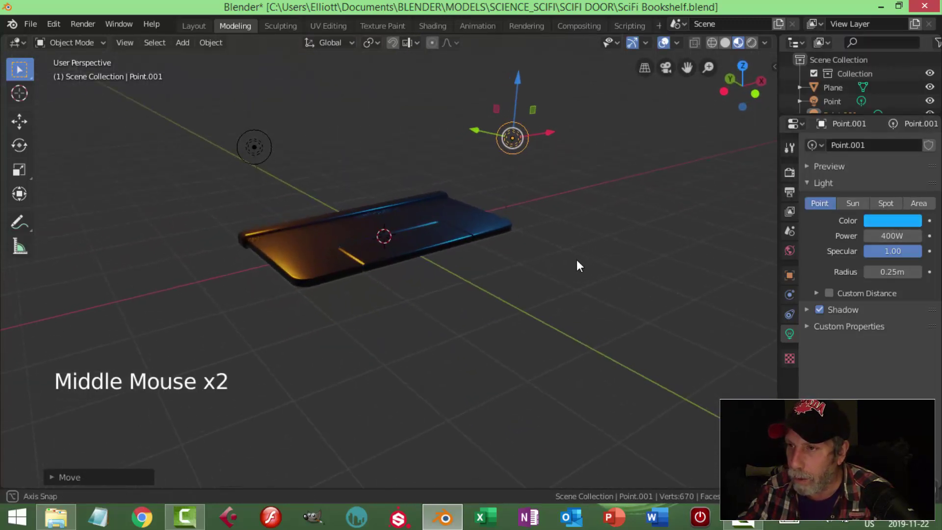
click(764, 43)
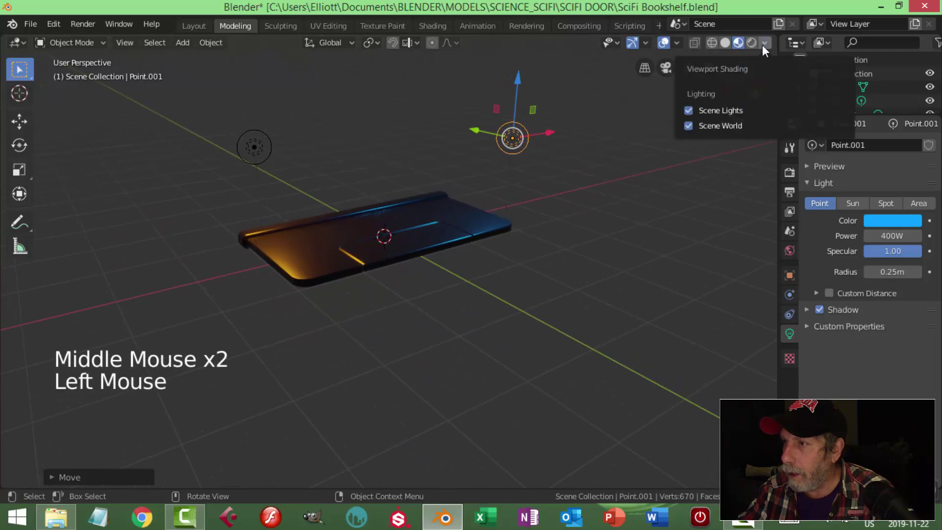
click(702, 110)
click(702, 110)
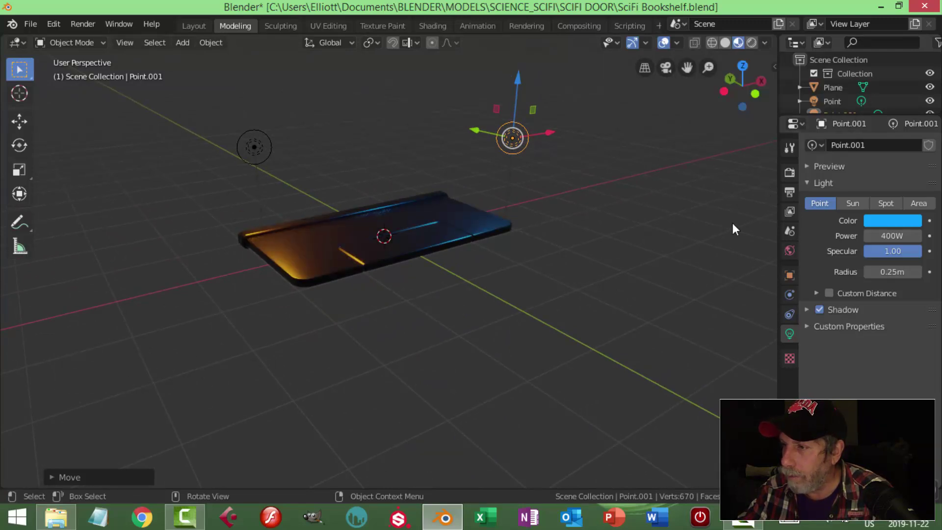
Darken the world background color to a near-black gray with a value of 0.093
click(790, 251)
click(900, 235)
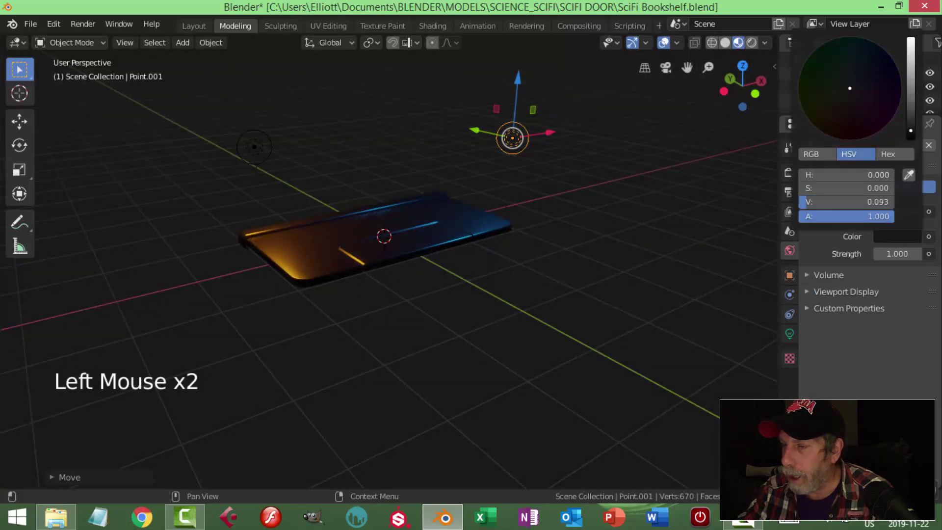
Select the inner face of the elongated slot on the panel's front edge and add a second material slot with a new material
scroll(453, 273, up, 2)
click(430, 238)
middle_drag(430, 238, 486, 254)
key(Tab)
scroll(438, 263, up, 5)
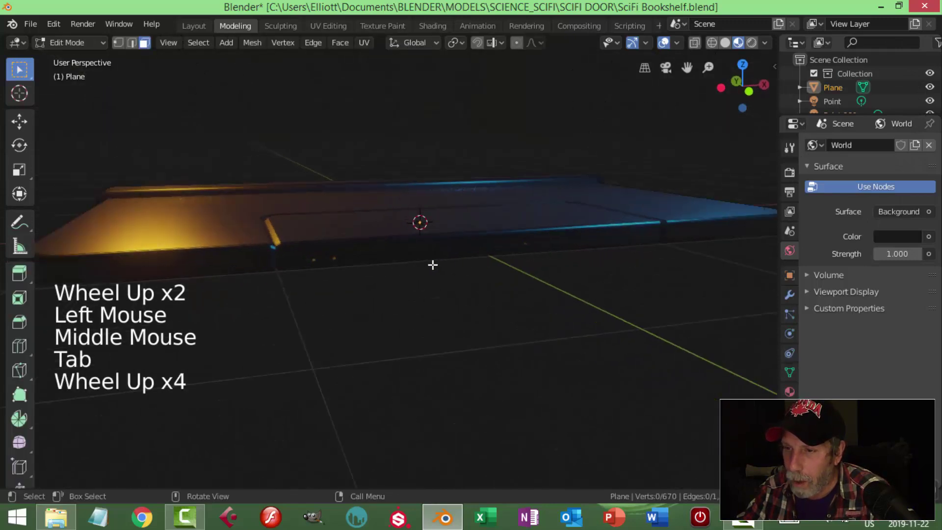
click(529, 245)
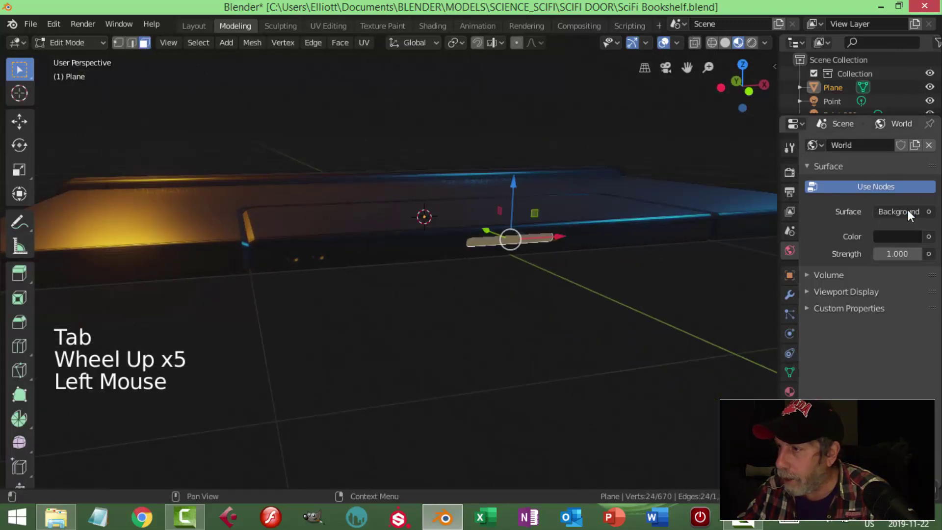
click(791, 391)
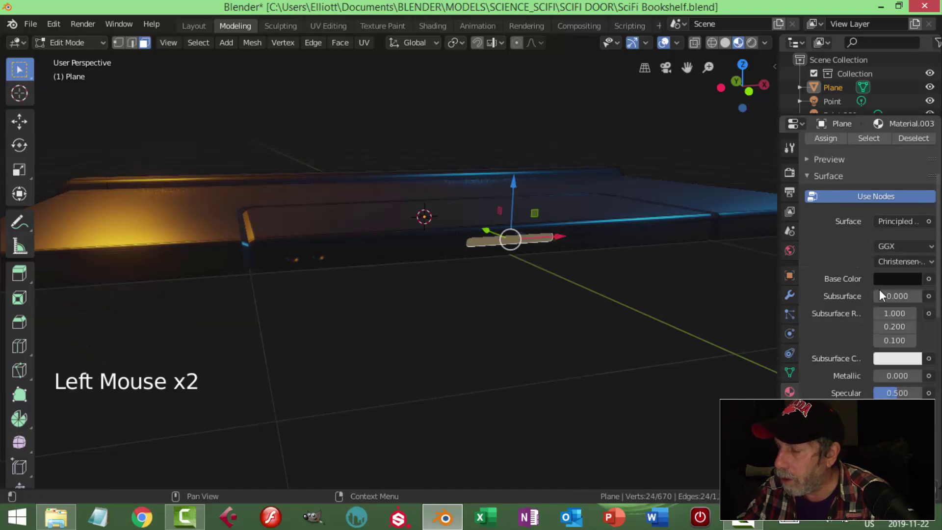
scroll(853, 164, up, 6)
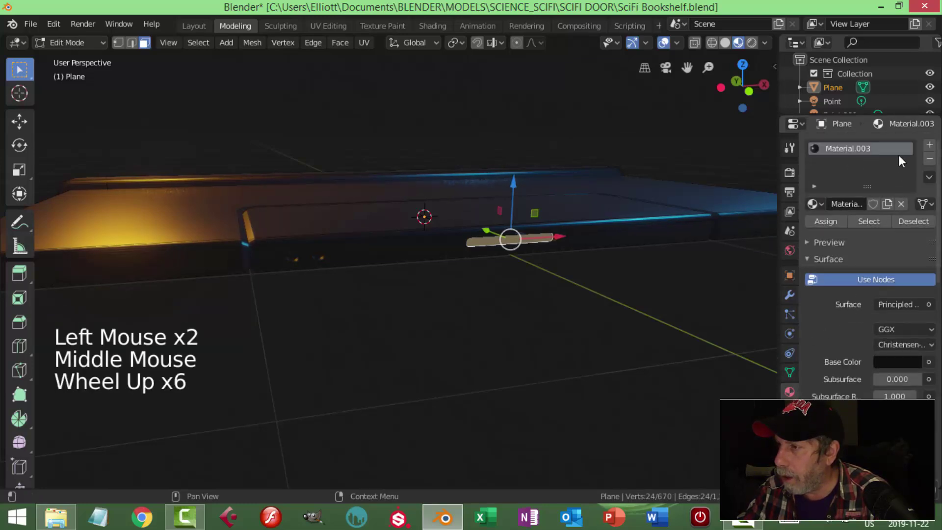
click(931, 144)
click(872, 231)
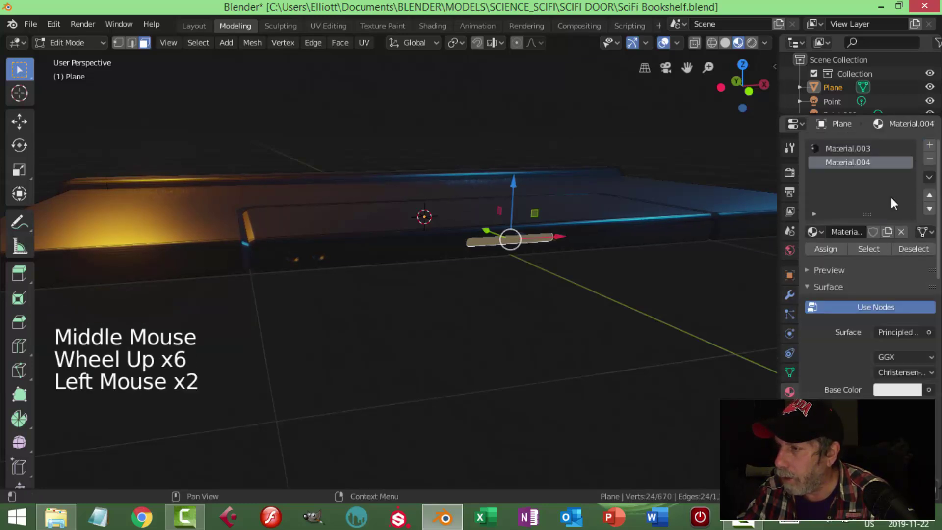
Make the new material a white Emission shader with strength 3 and assign it to the selected slot face
click(894, 328)
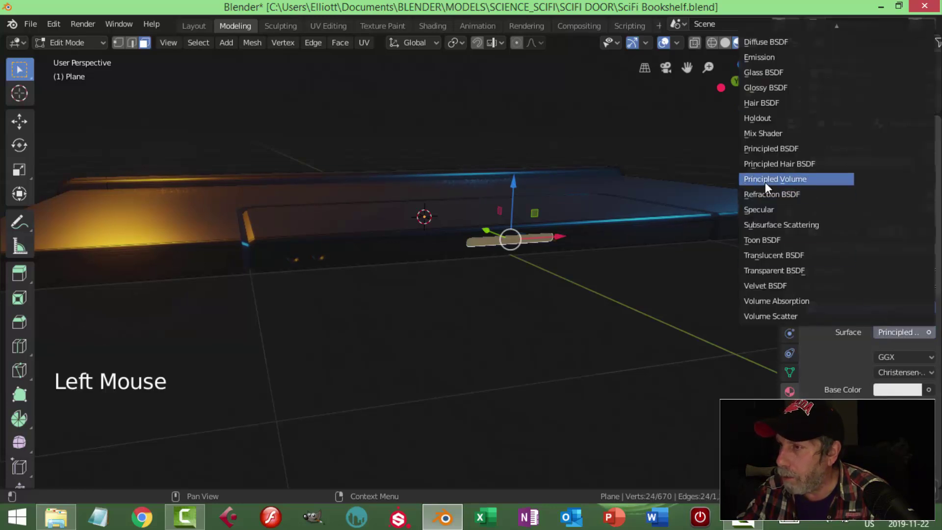
click(777, 58)
double_click(894, 374)
text(3)
key(Return)
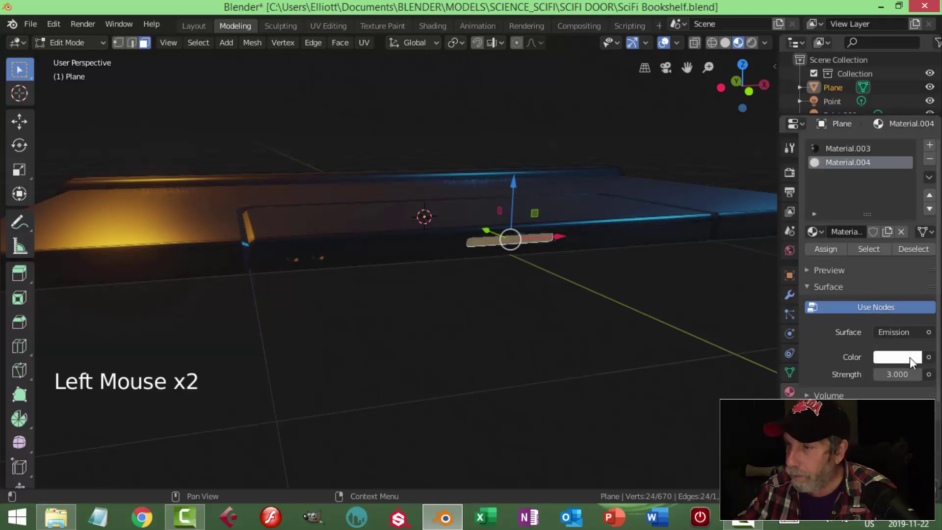
click(832, 249)
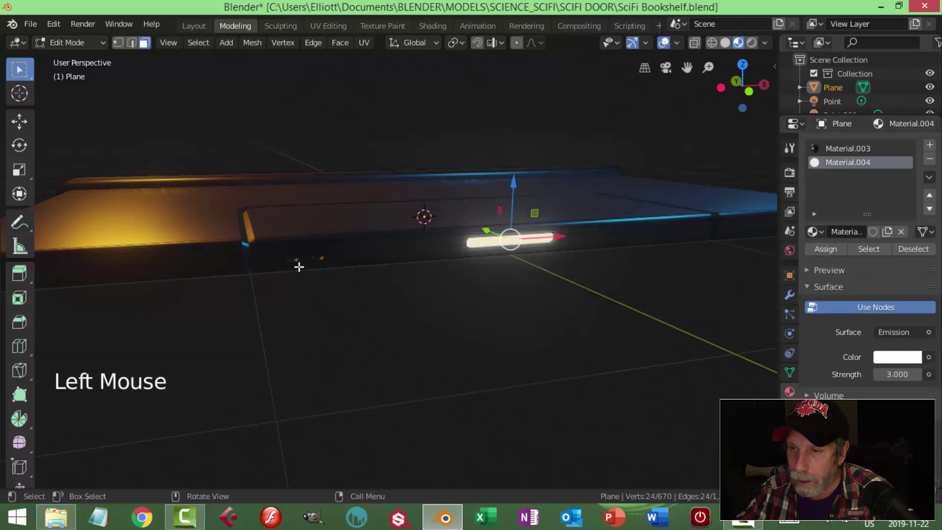
Assign the emission material to the inner faces of both round holes and return to Object Mode with nothing selected
shift+middle_drag(395, 295, 413, 286)
scroll(354, 263, up, 3)
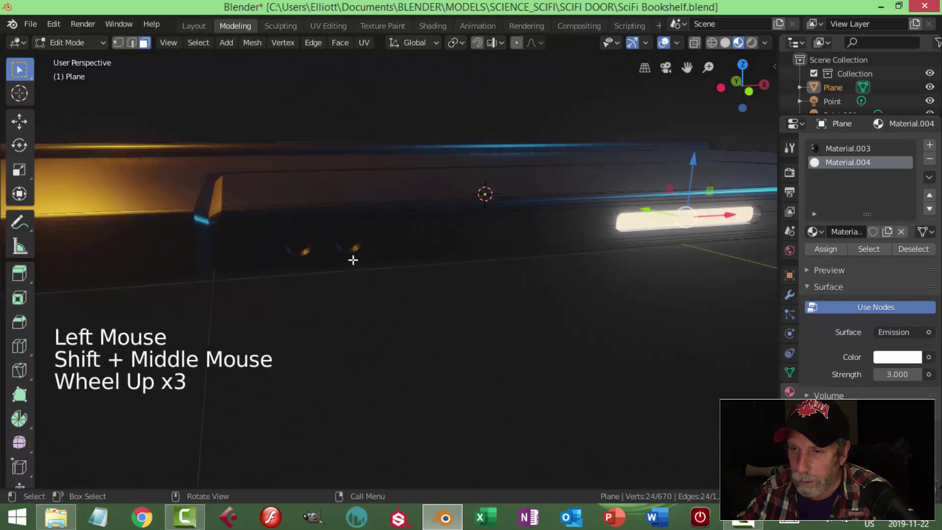
click(348, 242)
key(alt+a)
click(304, 245)
key(alt+a)
click(347, 244)
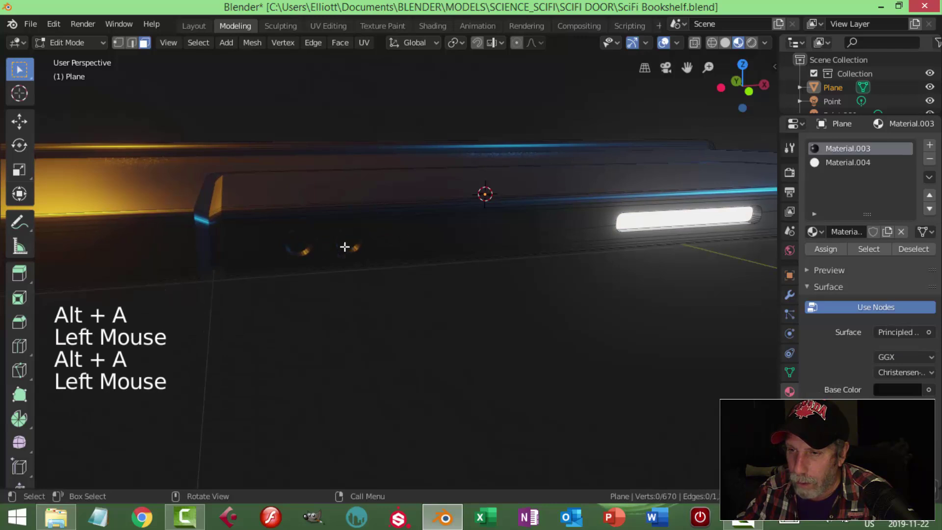
shift+click(300, 243)
click(847, 163)
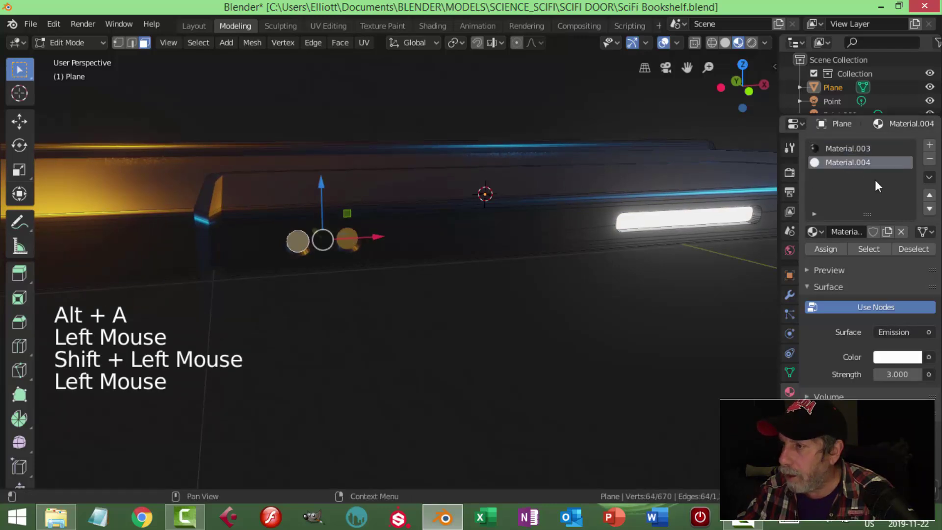
click(827, 249)
key(alt+a)
key(Tab)
key(alt+a)
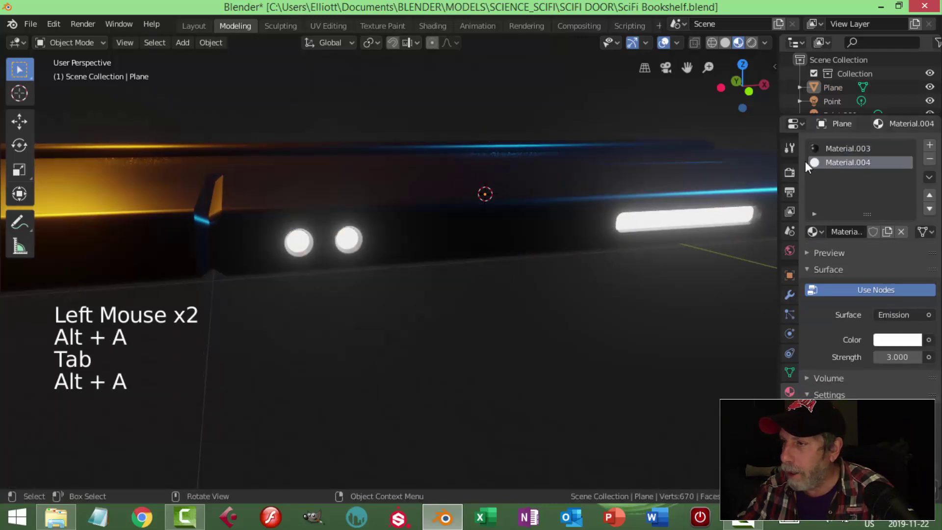
Check the render sampling settings and the output resolution
click(793, 169)
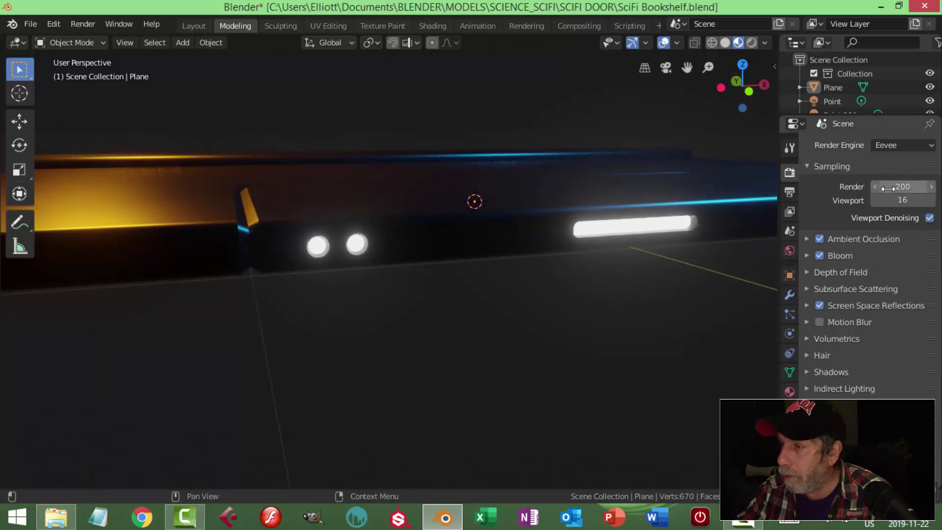
click(790, 192)
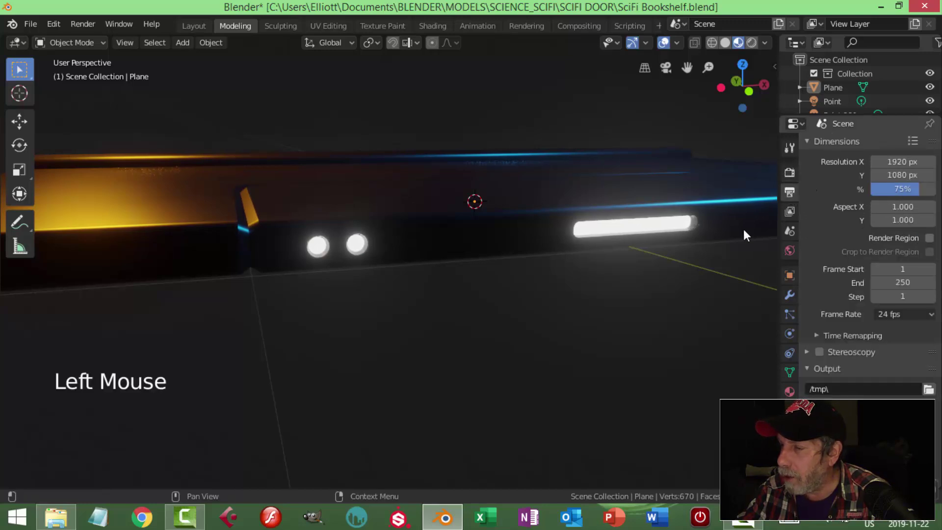
Add a camera and align it to a low, angled view of the panel's glowing front edge
scroll(647, 237, down, 3)
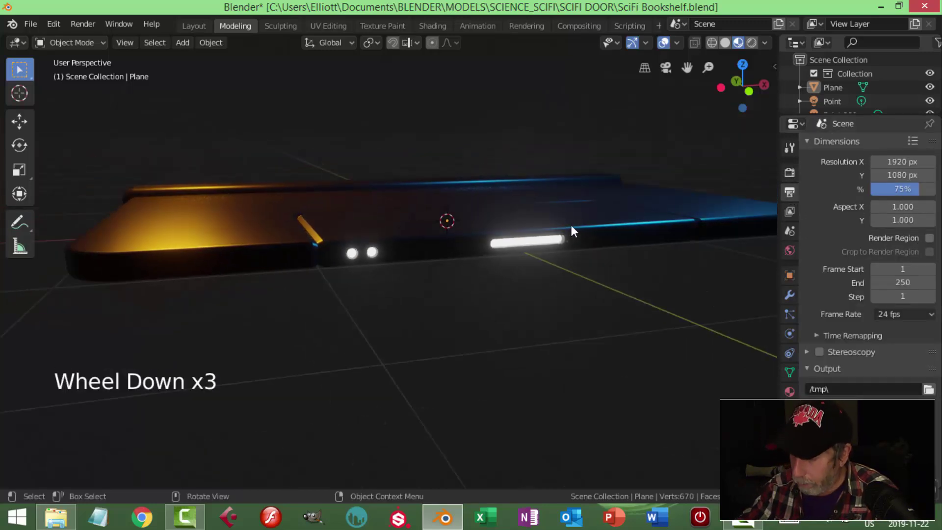
scroll(495, 249, down, 3)
middle_drag(494, 249, 519, 288)
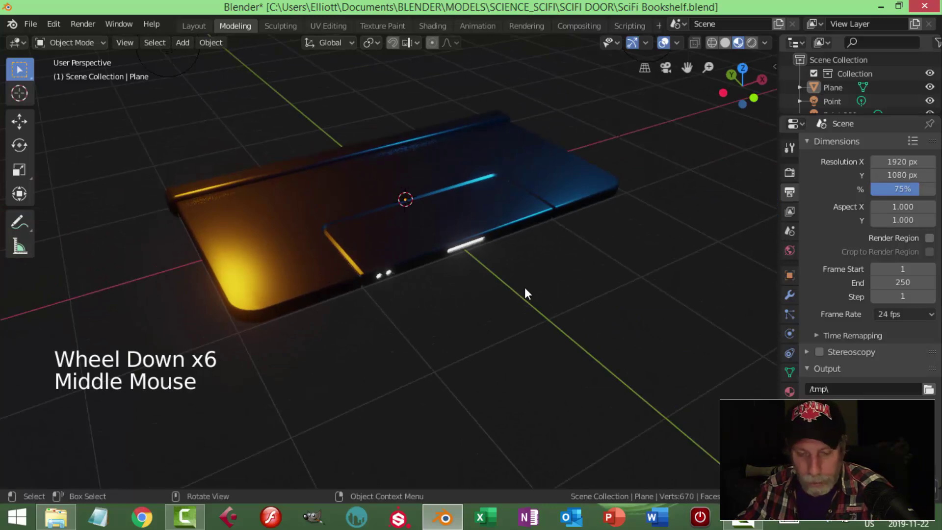
key(shift+a)
click(485, 320)
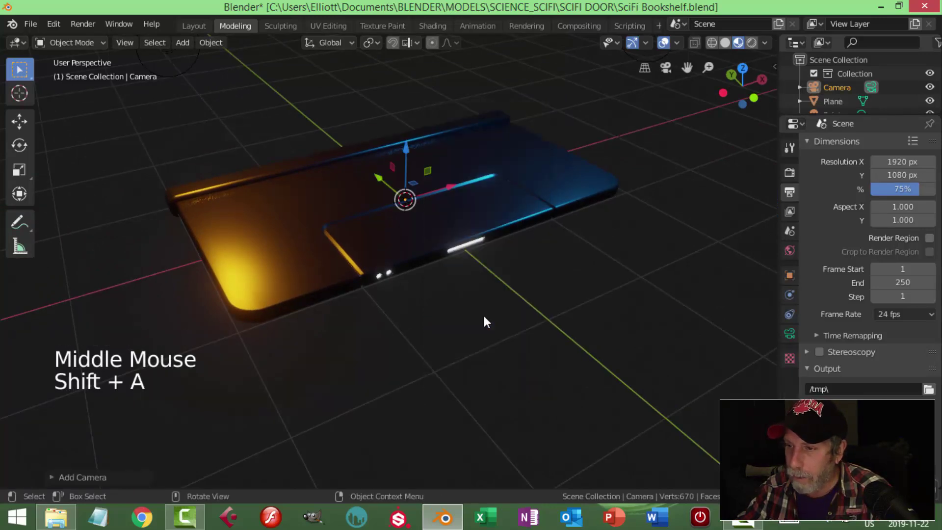
middle_drag(481, 309, 503, 263)
scroll(497, 275, up, 1)
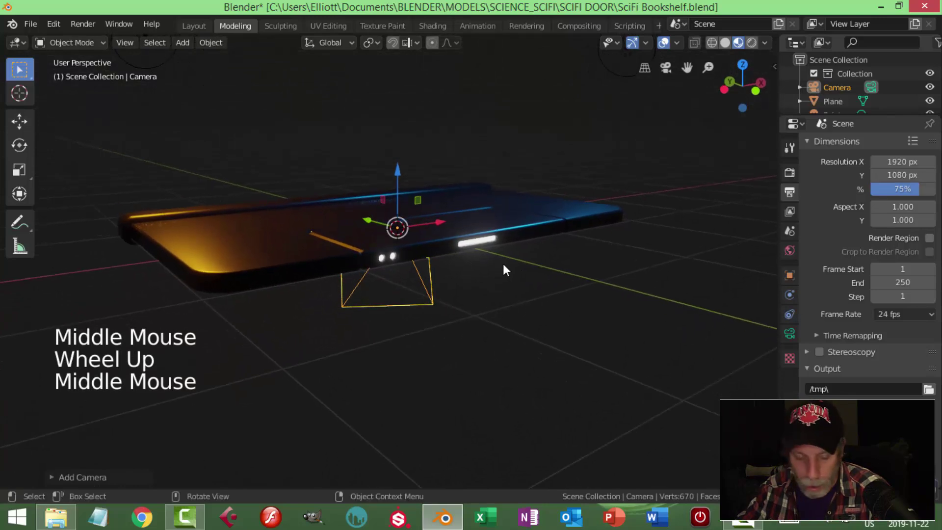
key(ctrl+alt+KP_0)
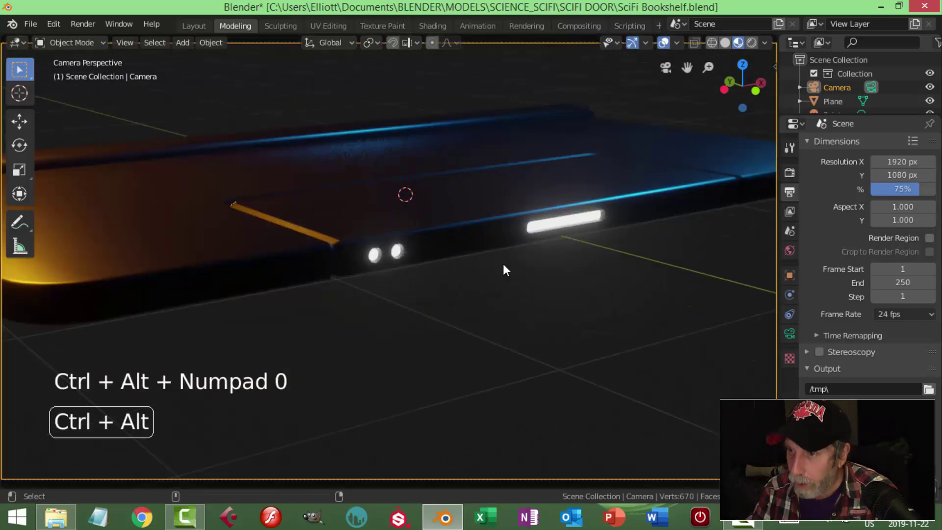
Enable Lock Camera to View and pull the camera back until the whole panel is in frame
key(n)
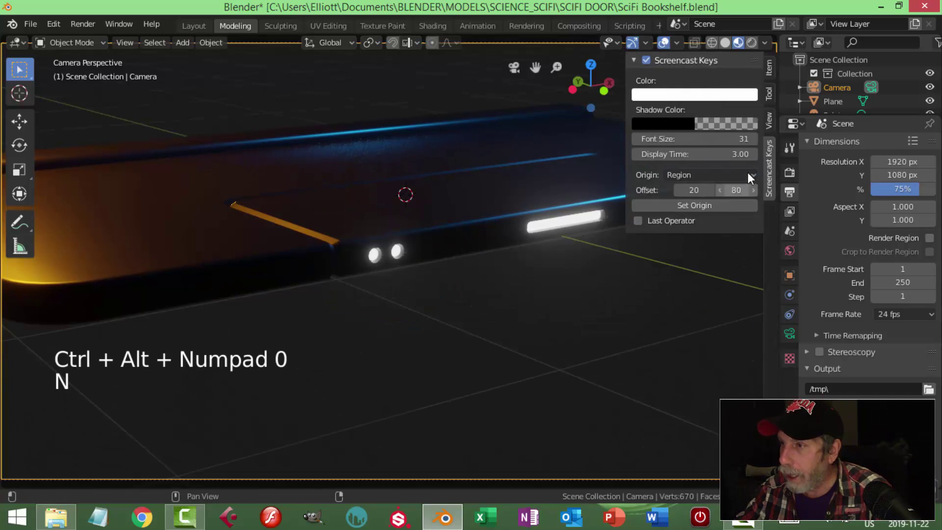
click(768, 121)
click(752, 230)
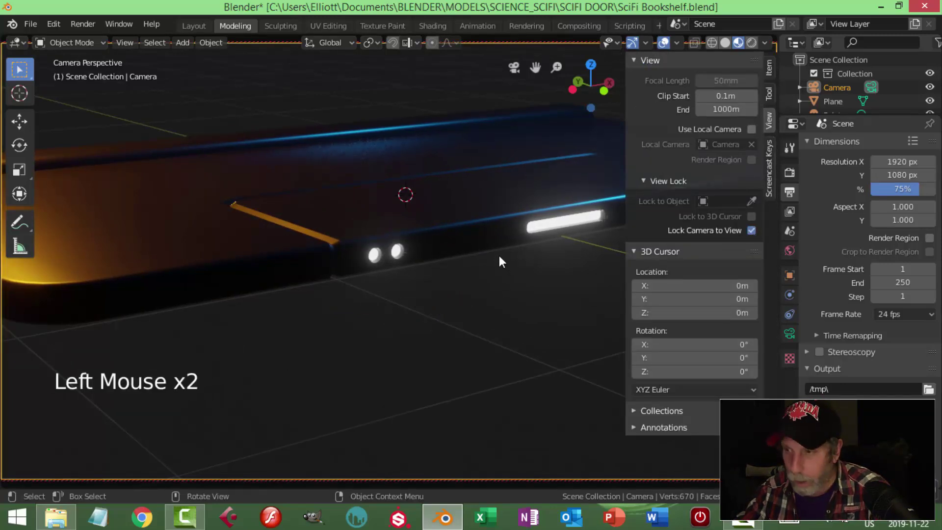
key(n)
scroll(503, 254, down, 1)
scroll(508, 255, down, 2)
shift+middle_drag(508, 258, 520, 264)
middle_drag(520, 264, 528, 270)
Duplicate the shelf panel and place the copy above the original, shifted towards the back
click(473, 225)
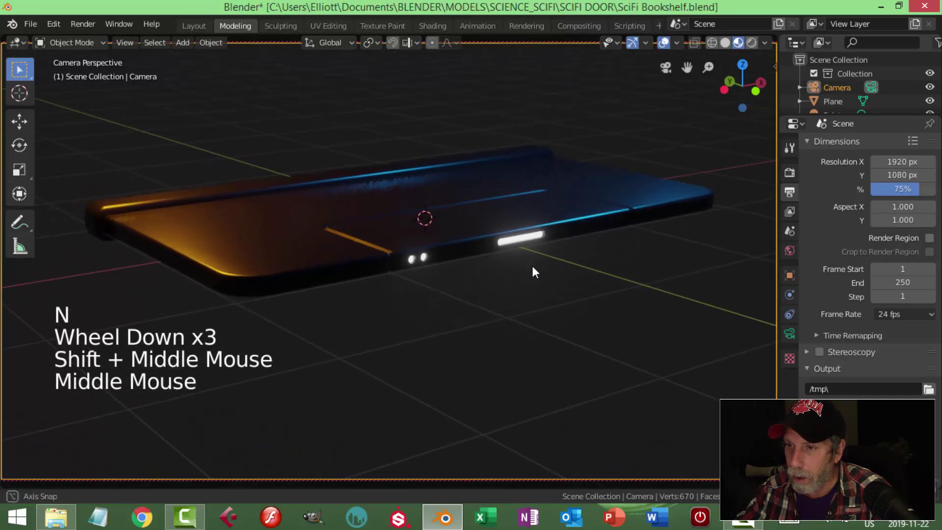
scroll(540, 267, down, 3)
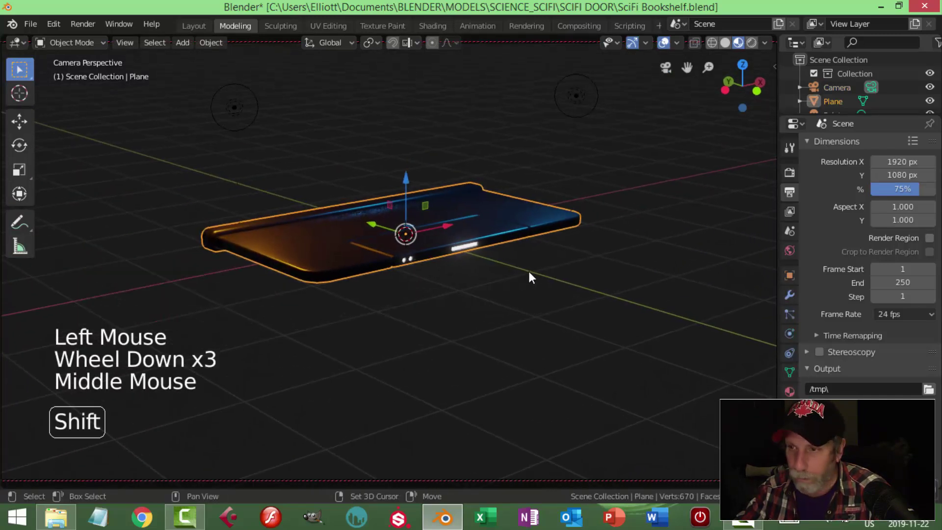
key(shift+d)
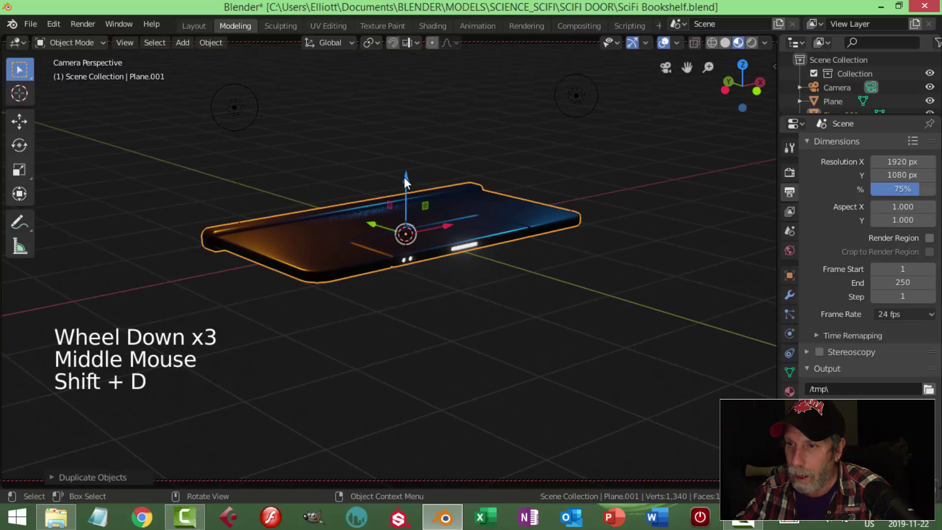
click(407, 120)
drag(407, 168, 324, 149)
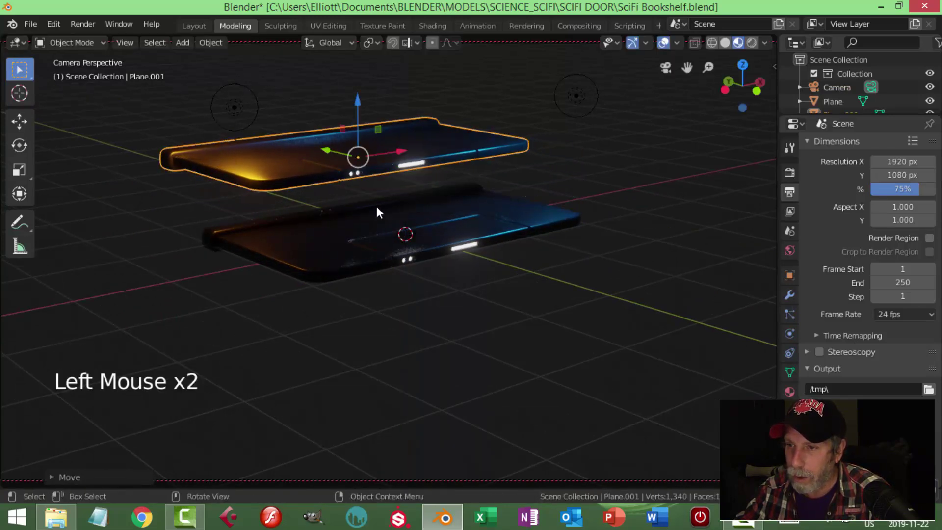
Clear the selection and reframe the camera closer on the two stacked panels from a slightly higher angle
shift+middle_drag(374, 210, 434, 235)
scroll(467, 237, up, 2)
key(alt+a)
shift+middle_drag(500, 234, 486, 282)
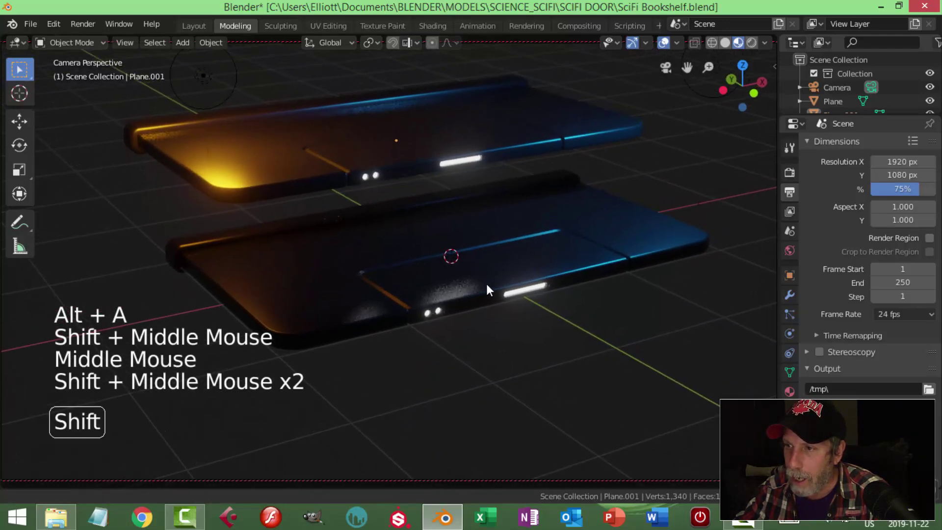